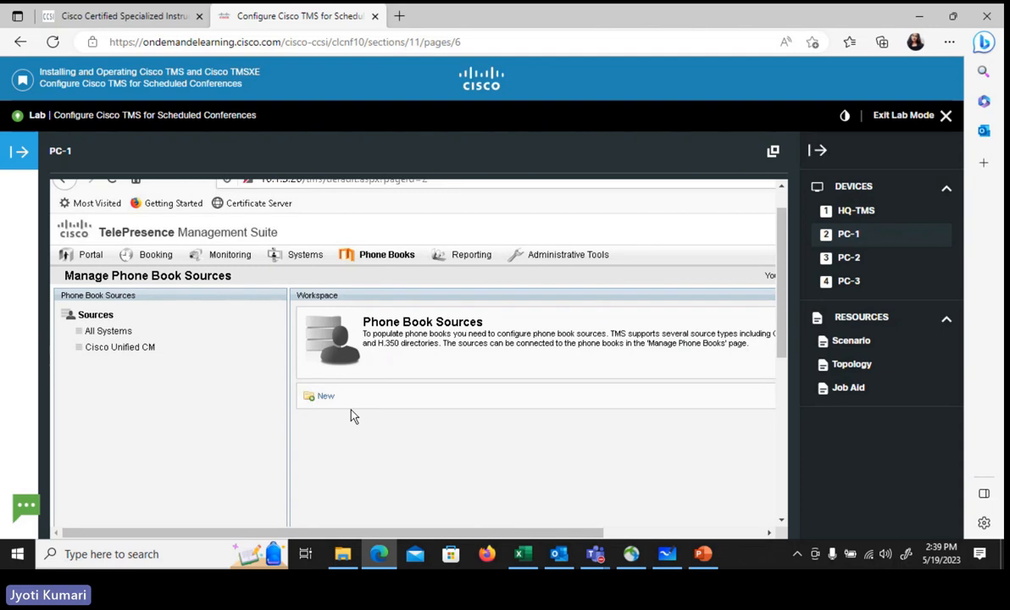
Fill in a new phone book source named External with type Manual List
{"action": "left_click", "coordinate": [326, 400]}
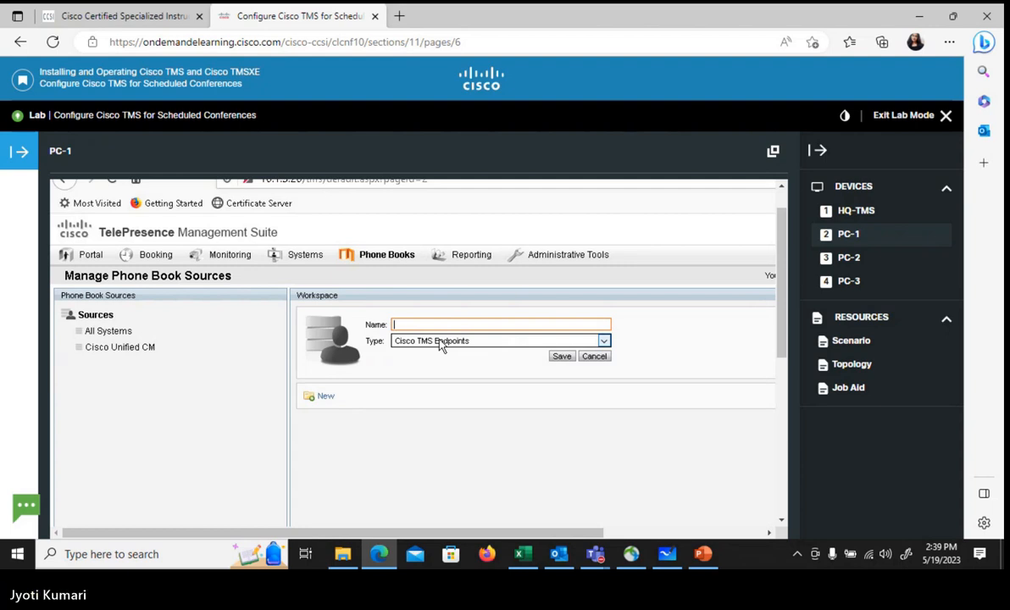
{"action": "type", "text": "Exter"}
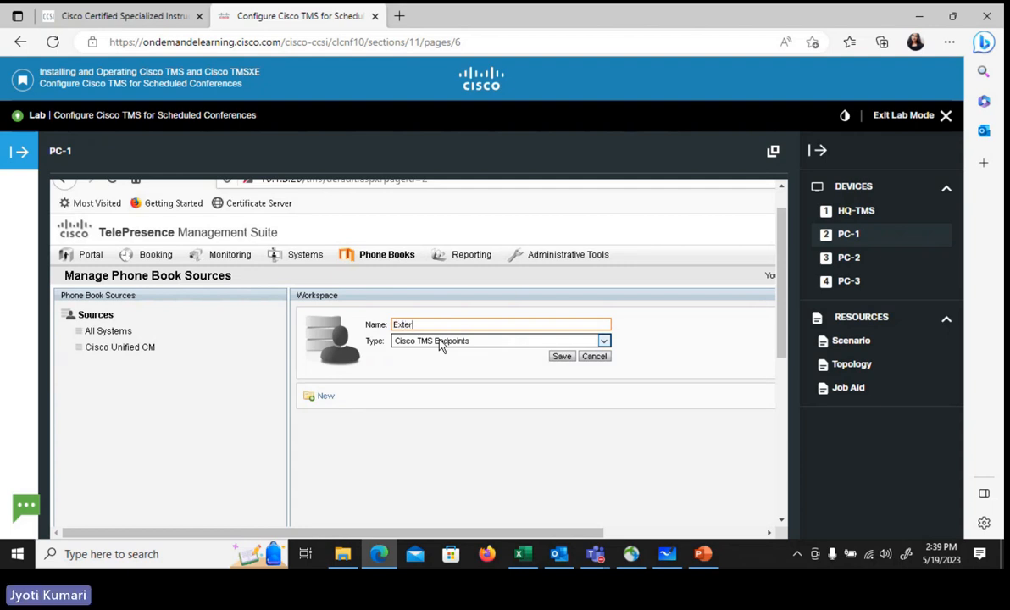
{"action": "type", "text": "nal"}
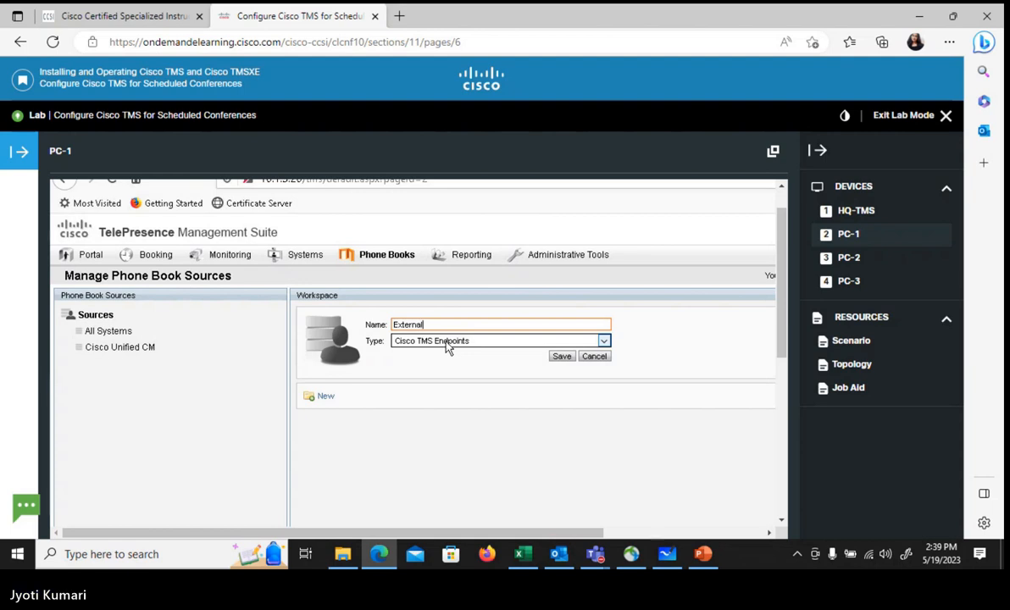
{"action": "left_click", "coordinate": [448, 343]}
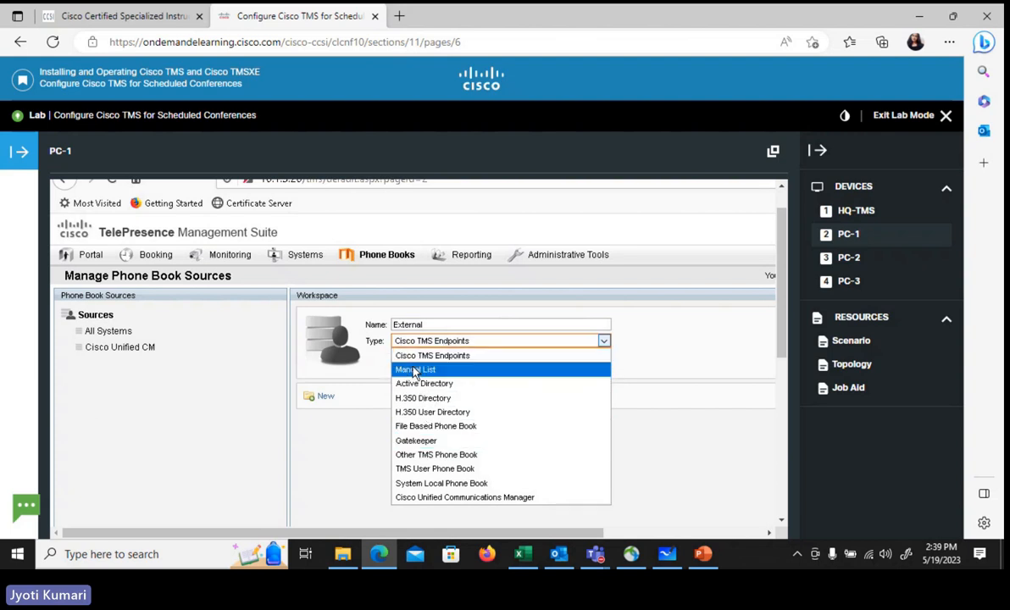
{"action": "left_click", "coordinate": [415, 371]}
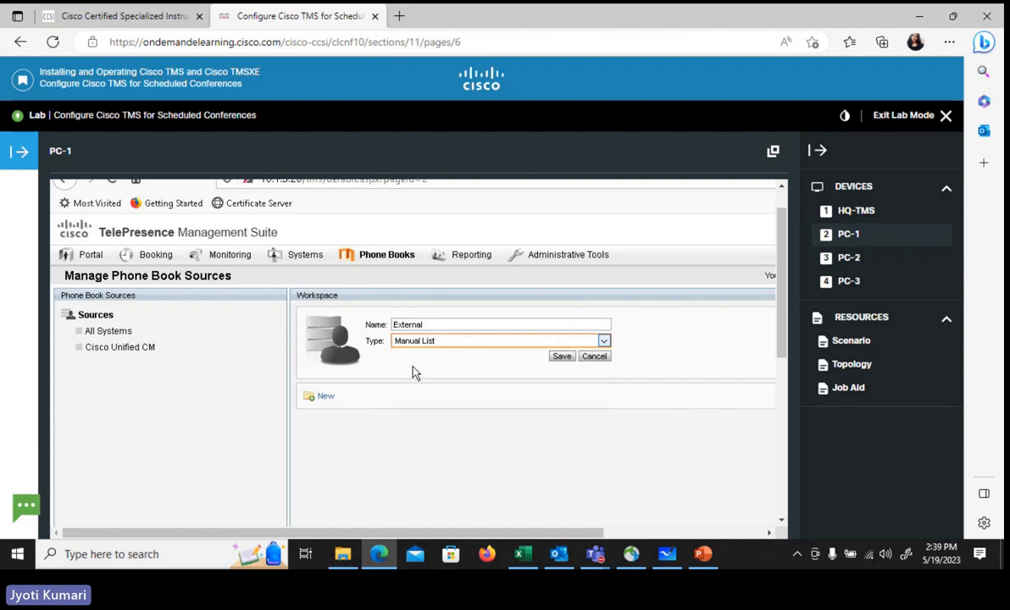
Save the External Manual List source and open its contact list
{"action": "left_click", "coordinate": [560, 358]}
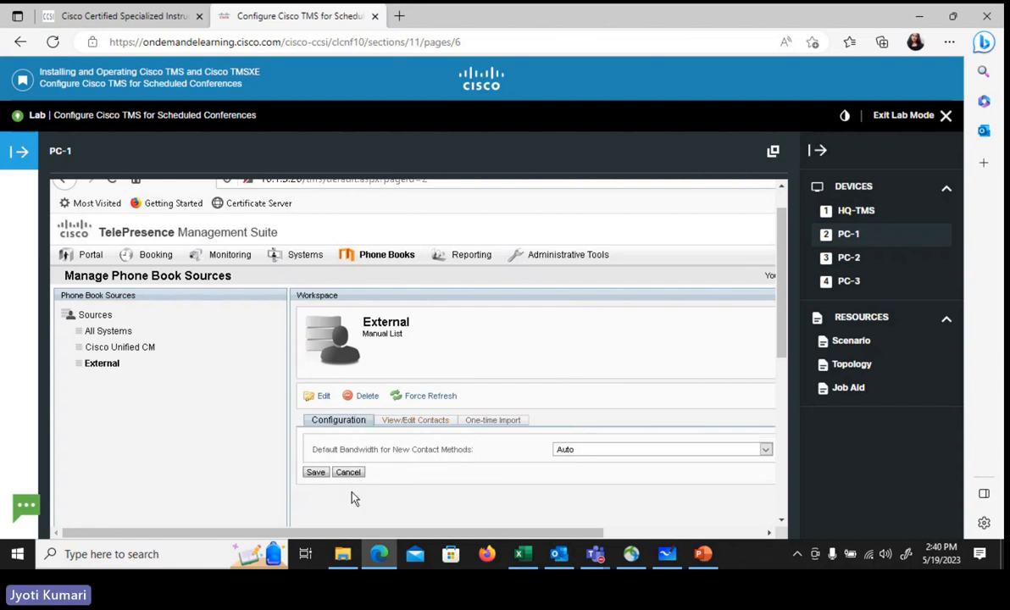
{"action": "left_click", "coordinate": [439, 426]}
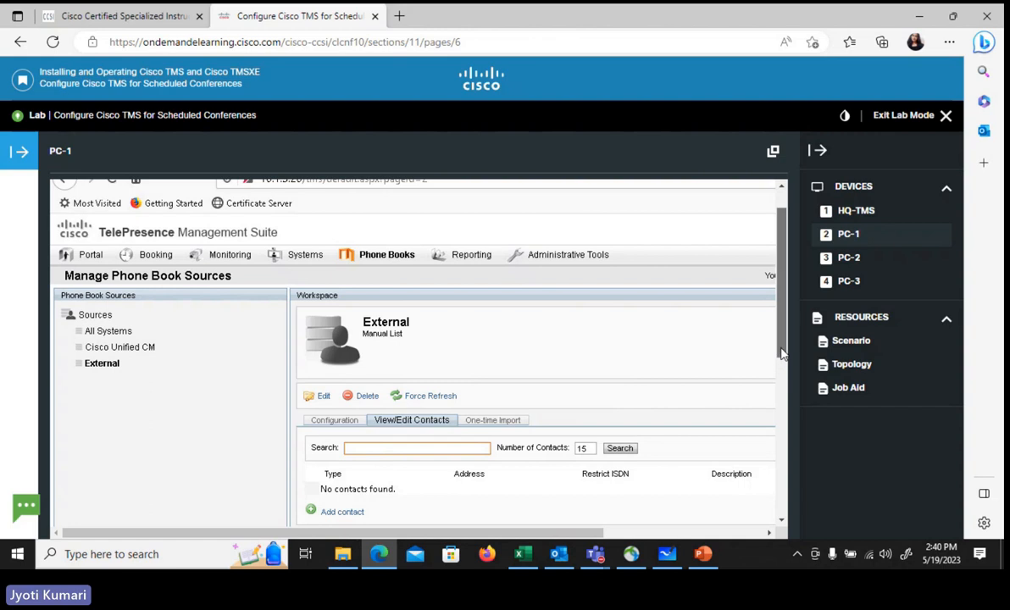
{"action": "left_click_drag", "start_coordinate": [781, 351], "coordinate": [782, 386]}
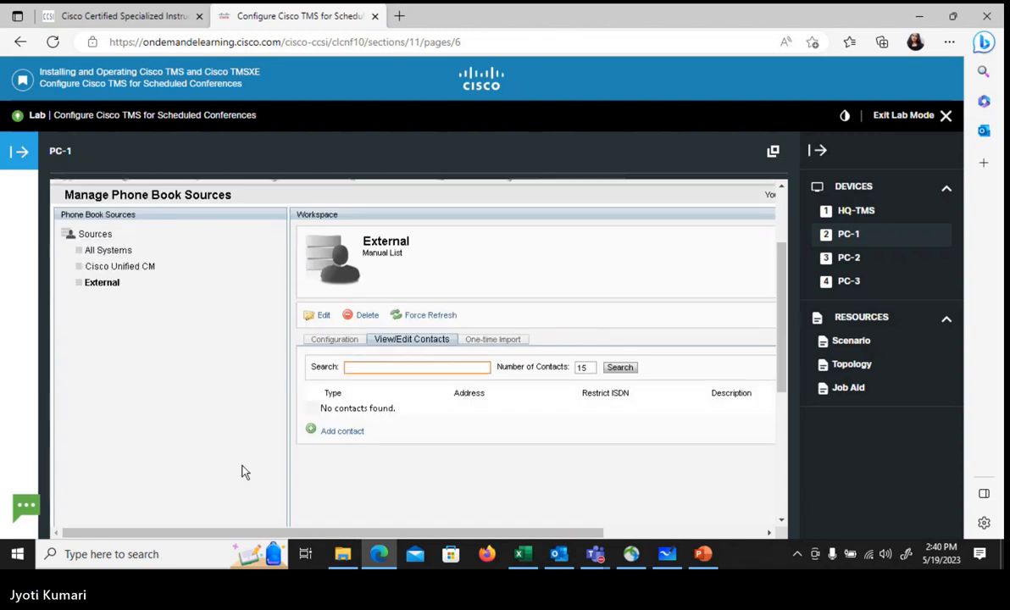
Add a contact named with the contact's e-mail address and save it
{"action": "left_click", "coordinate": [335, 434]}
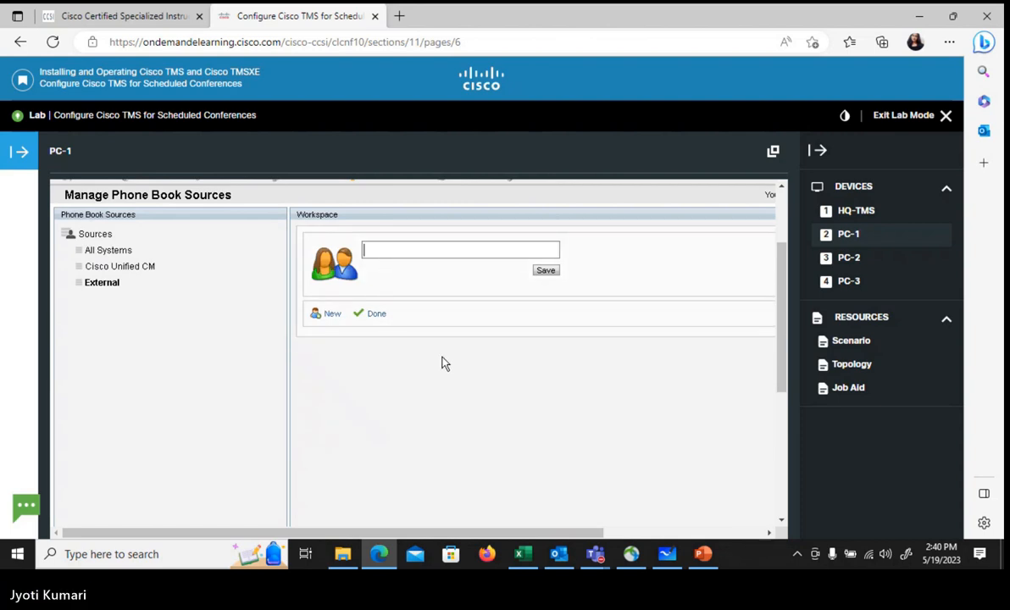
{"action": "type", "text": "bo"}
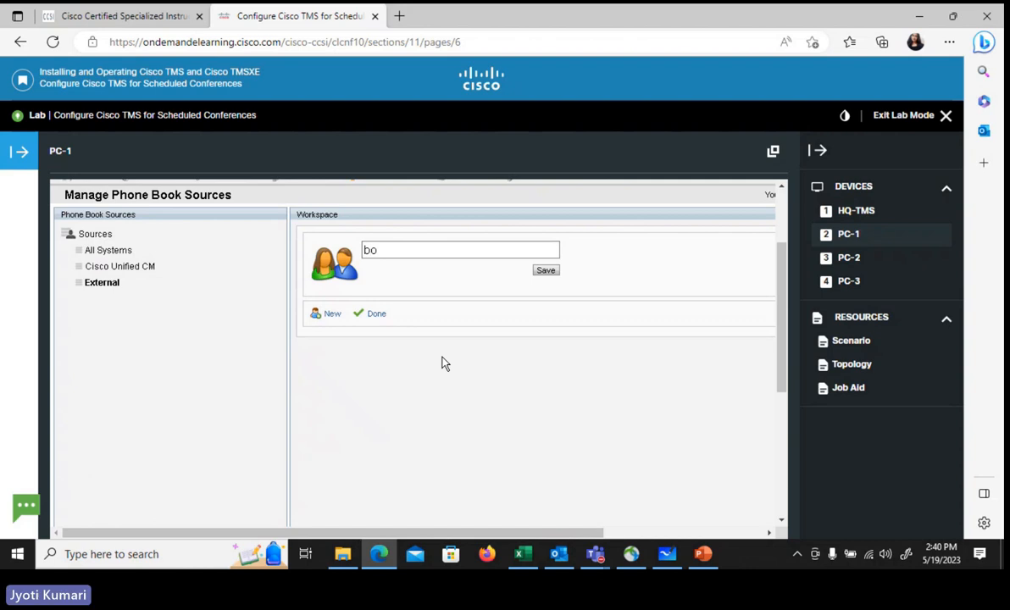
{"action": "type", "text": "b@example.com"}
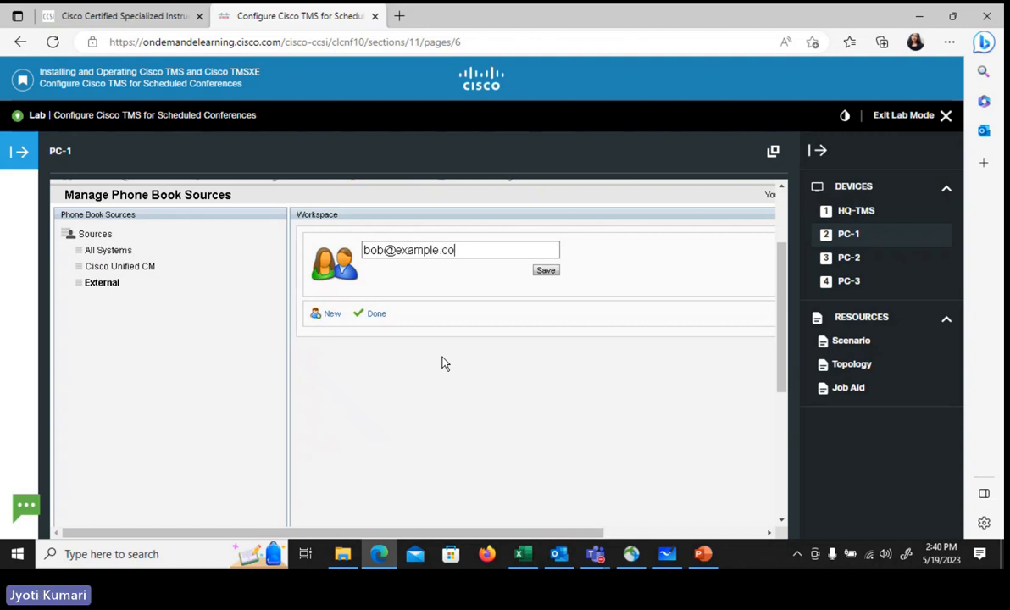
{"action": "left_click", "coordinate": [547, 271]}
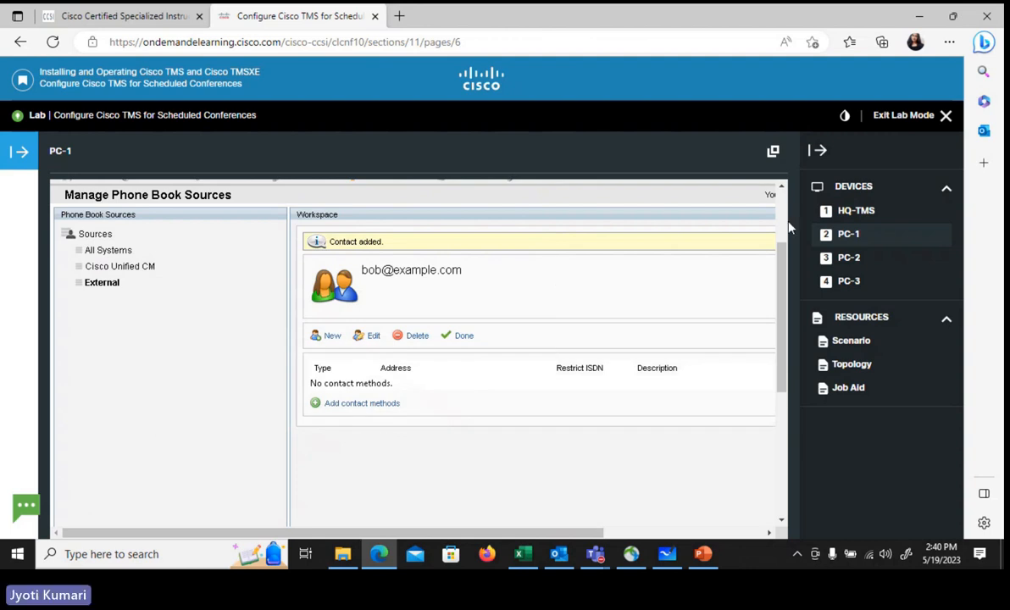
{"action": "scroll", "coordinate": [428, 326], "scroll_direction": "up", "scroll_amount": 3}
Open the All users phone book, view its 6 contacts, and tick the Cisco Unified CM source
{"action": "left_click", "coordinate": [386, 291]}
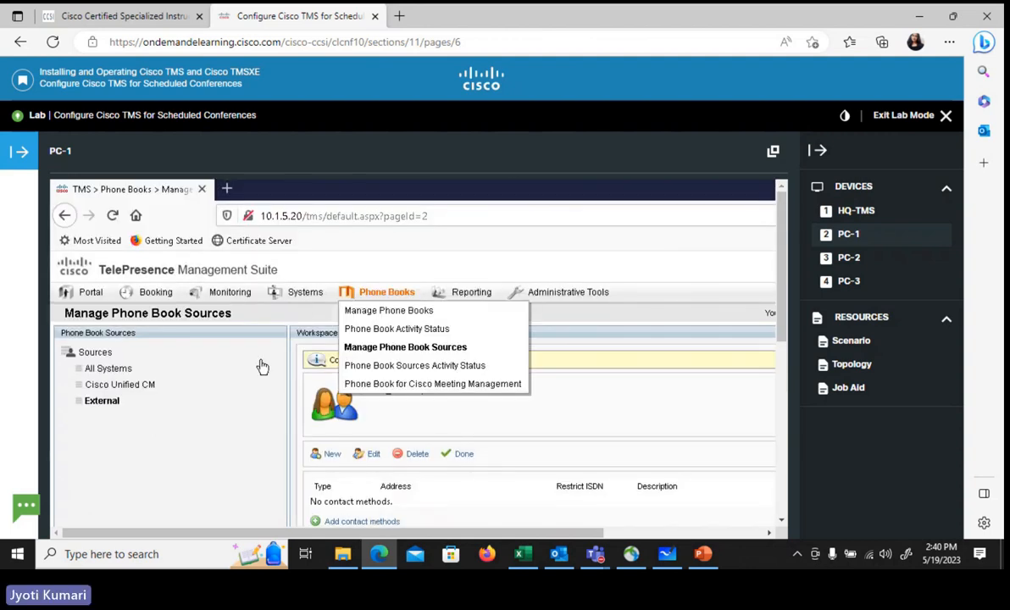
{"action": "left_click", "coordinate": [371, 311]}
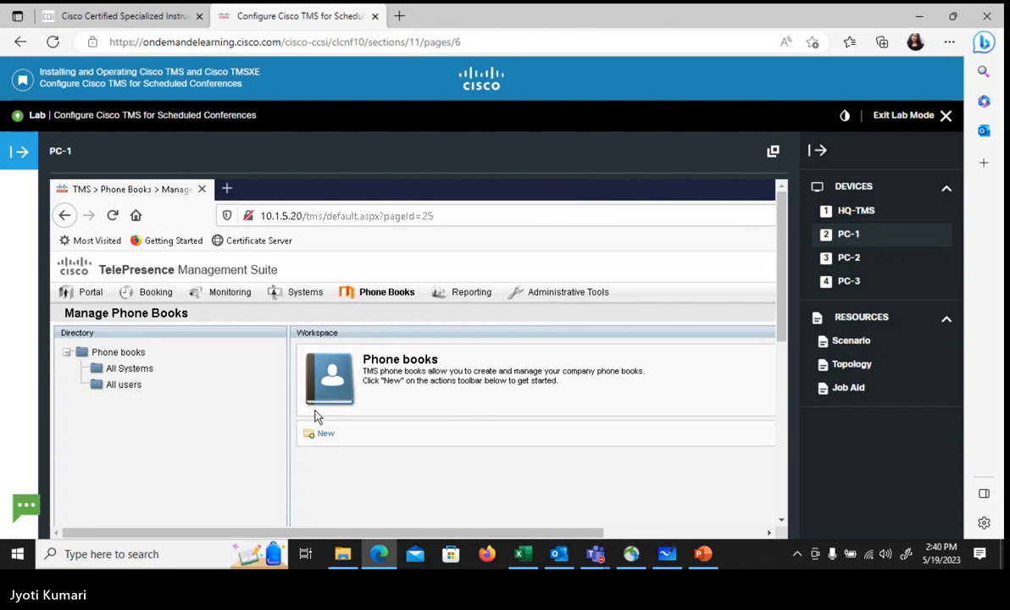
{"action": "left_click", "coordinate": [129, 391]}
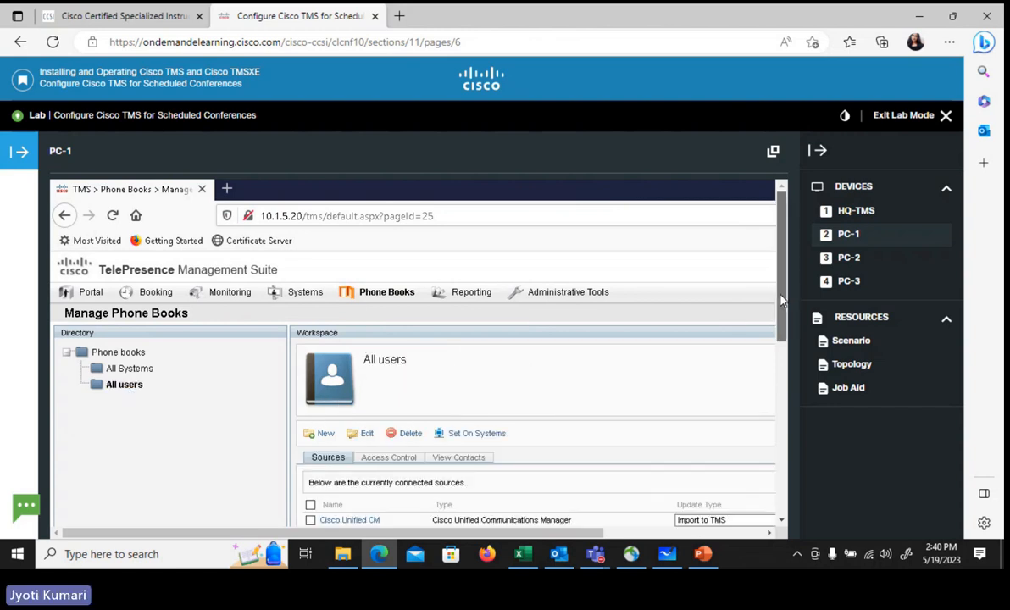
{"action": "left_click_drag", "start_coordinate": [781, 298], "coordinate": [785, 345]}
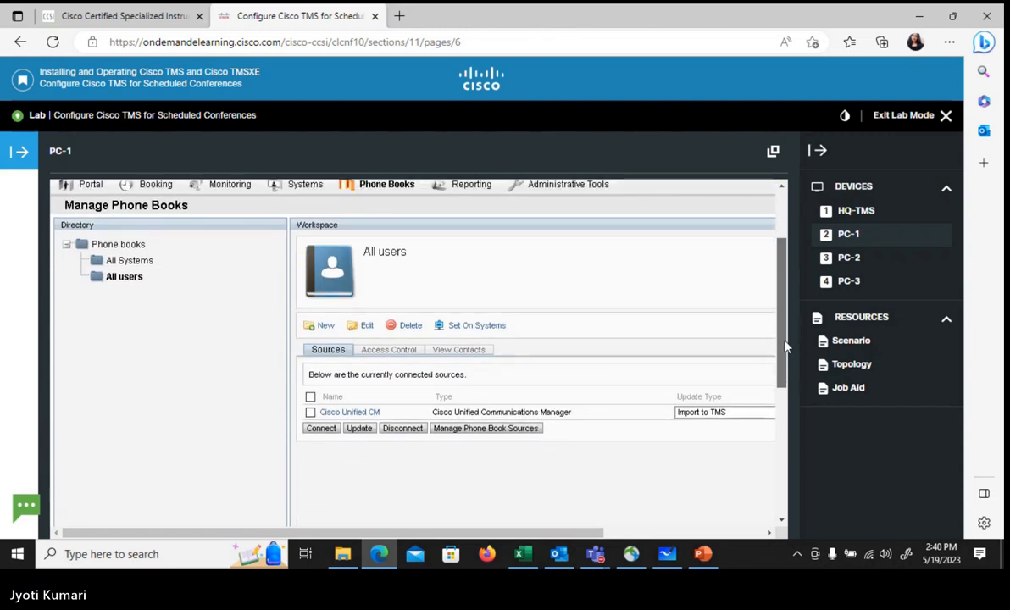
{"action": "left_click", "coordinate": [485, 347]}
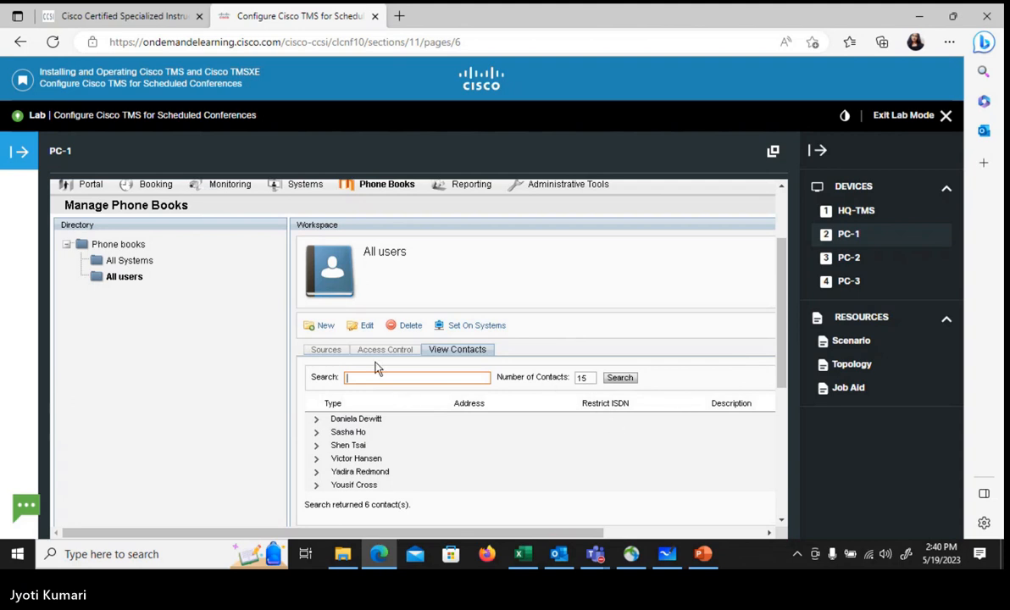
{"action": "left_click", "coordinate": [324, 350]}
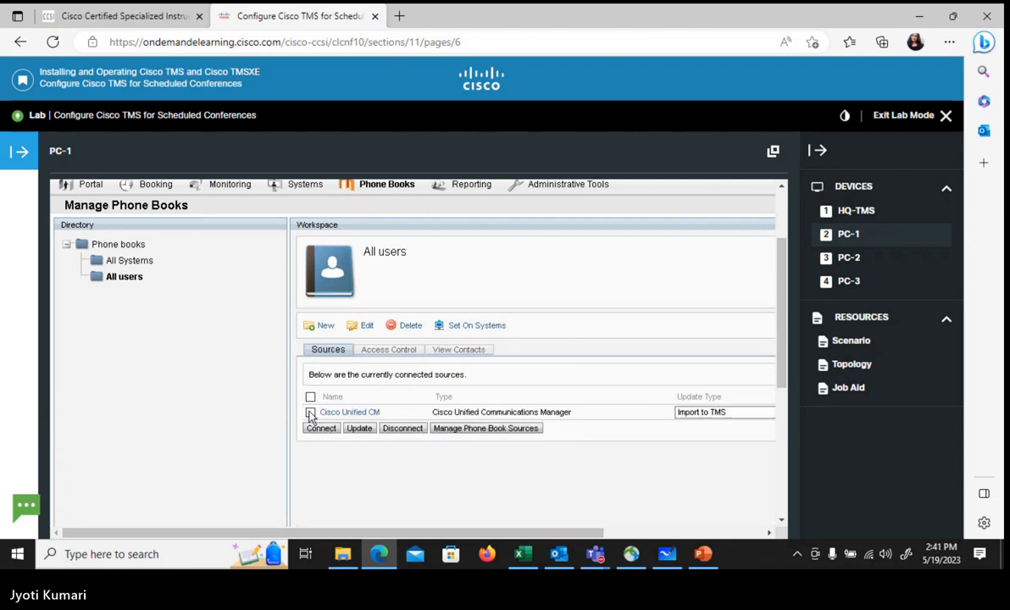
{"action": "left_click", "coordinate": [310, 412]}
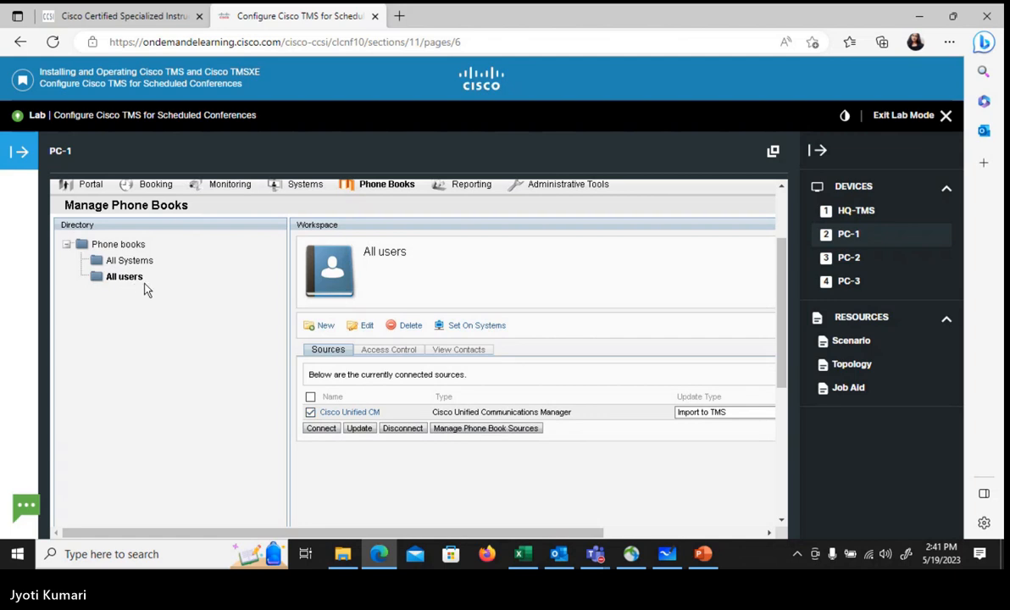
Connect the External source to All users and check the resulting contact list
{"action": "left_click", "coordinate": [330, 430]}
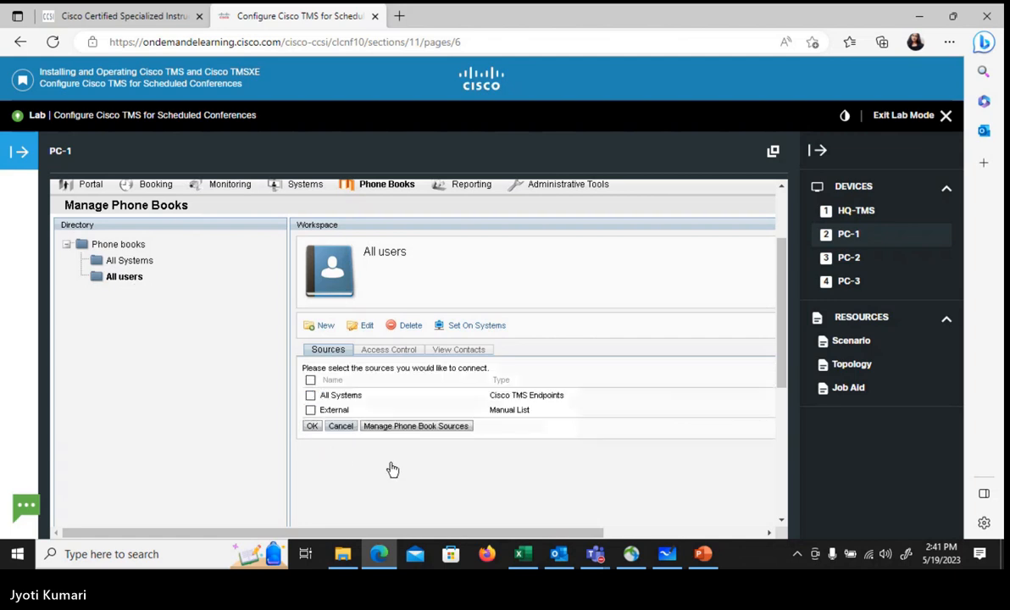
{"action": "left_click", "coordinate": [311, 411]}
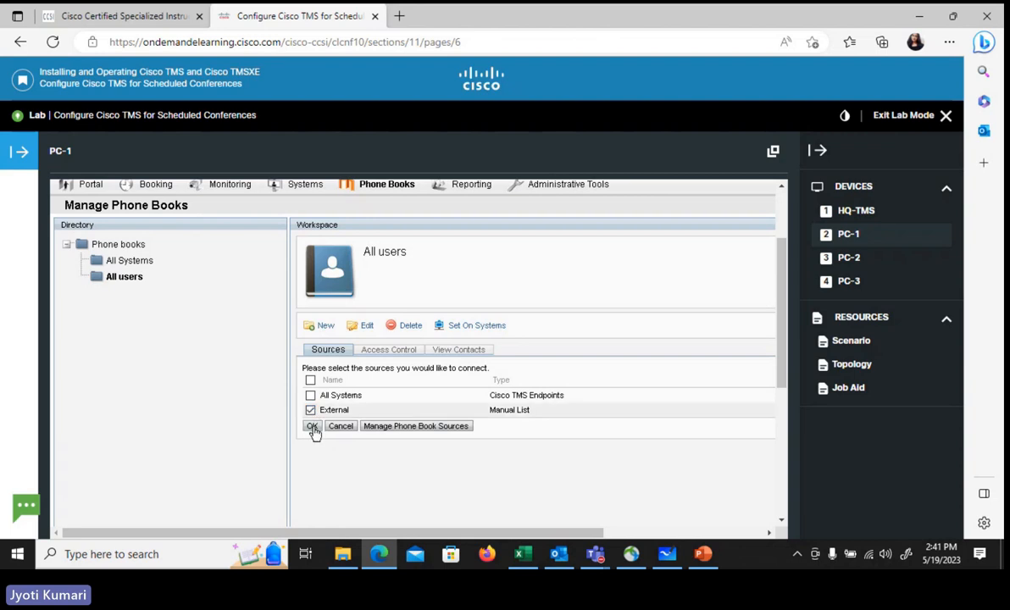
{"action": "left_click", "coordinate": [312, 426]}
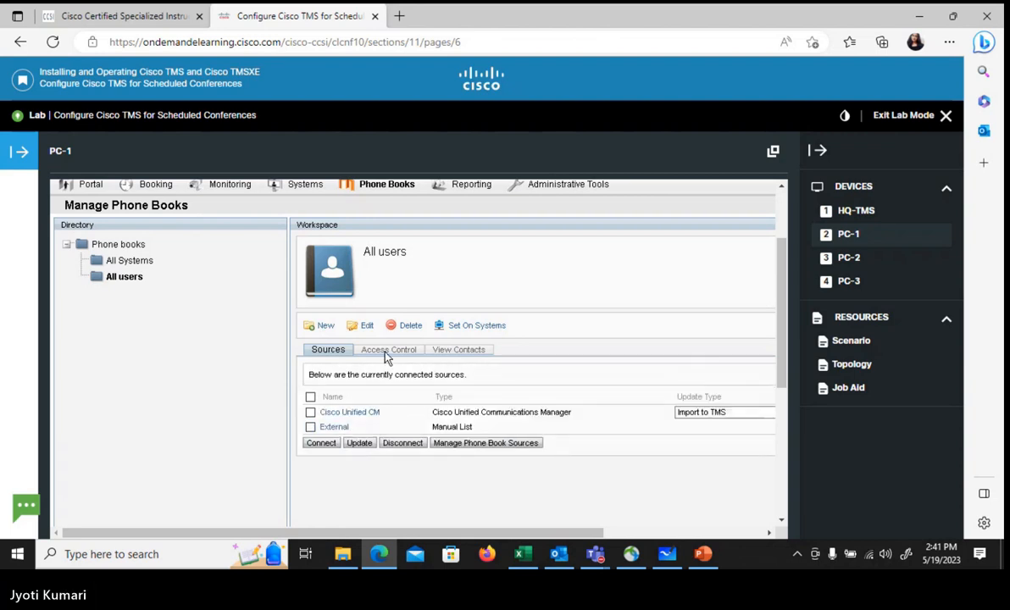
{"action": "left_click", "coordinate": [447, 358]}
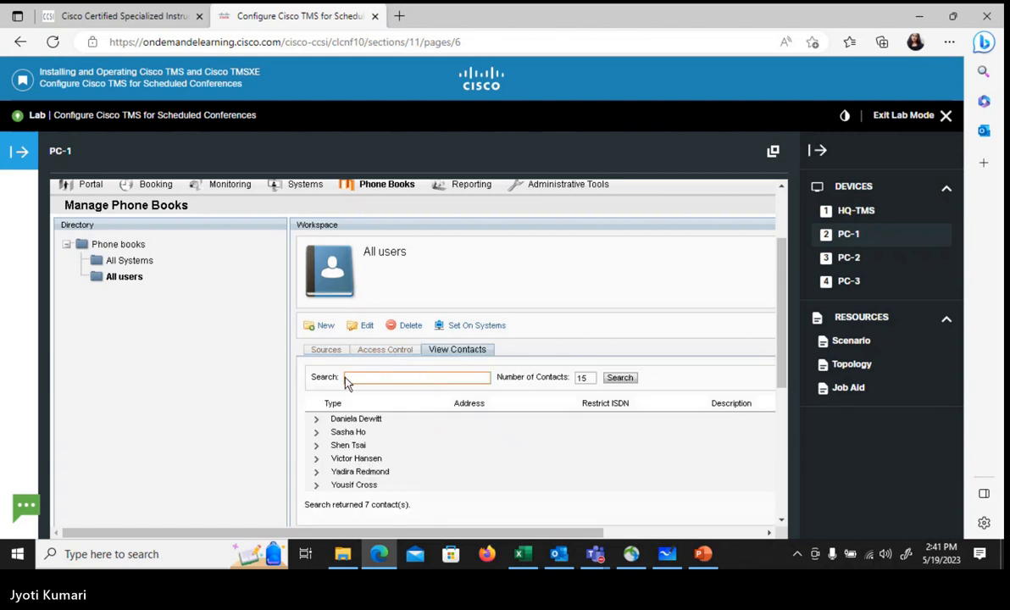
Re-tick and reconnect the External source, then recheck All users, now showing 7 contacts
{"action": "left_click", "coordinate": [329, 352]}
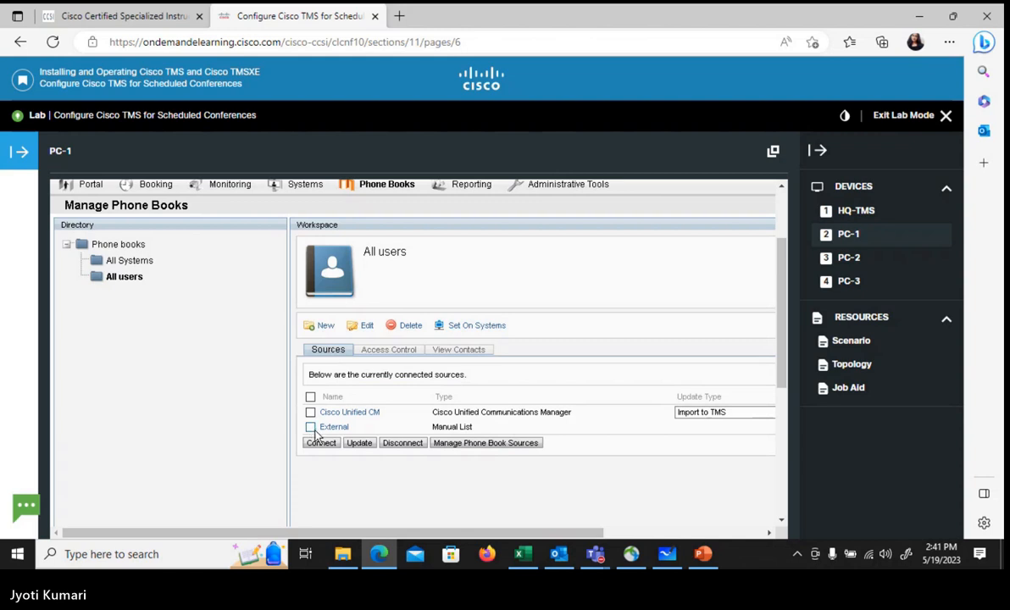
{"action": "left_click", "coordinate": [311, 427]}
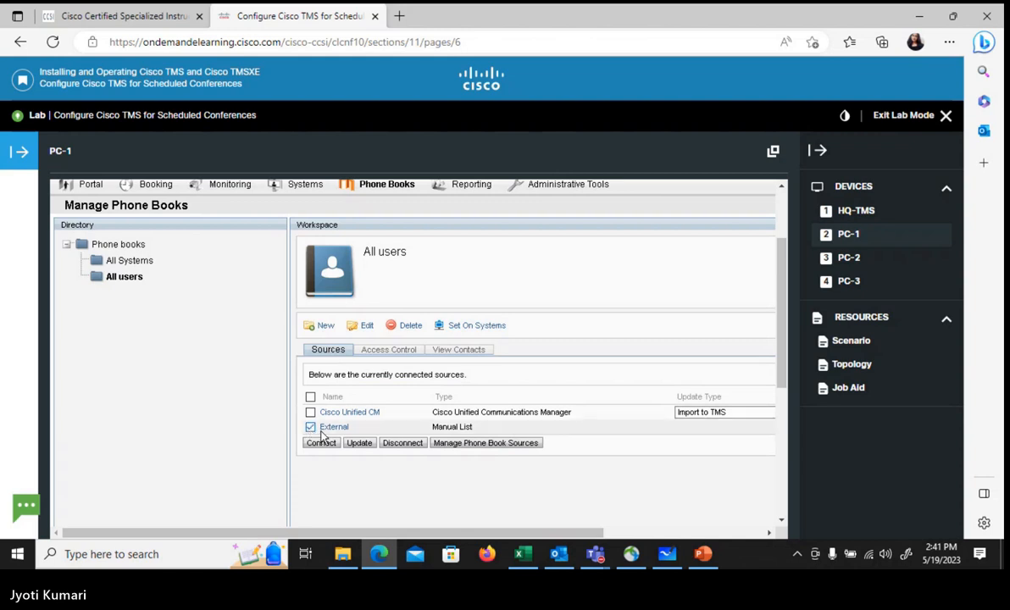
{"action": "left_click", "coordinate": [321, 444]}
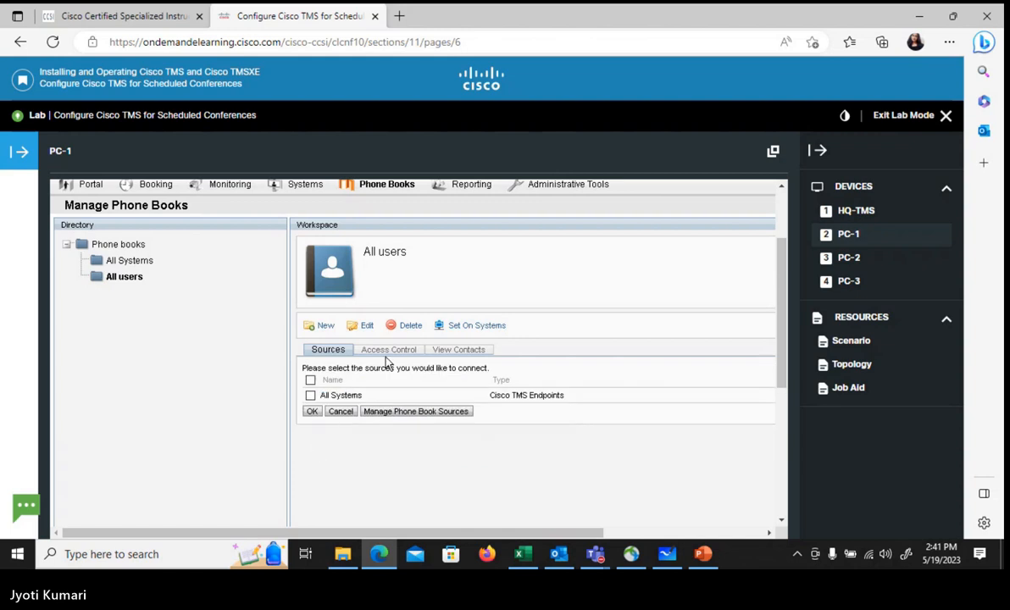
{"action": "left_click", "coordinate": [454, 351]}
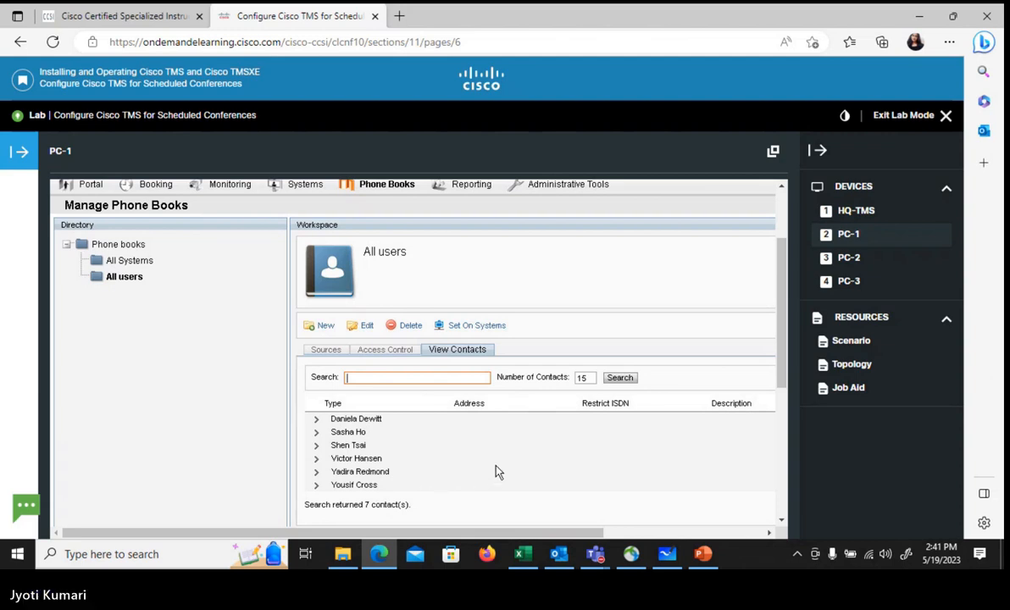
{"action": "left_click", "coordinate": [327, 351]}
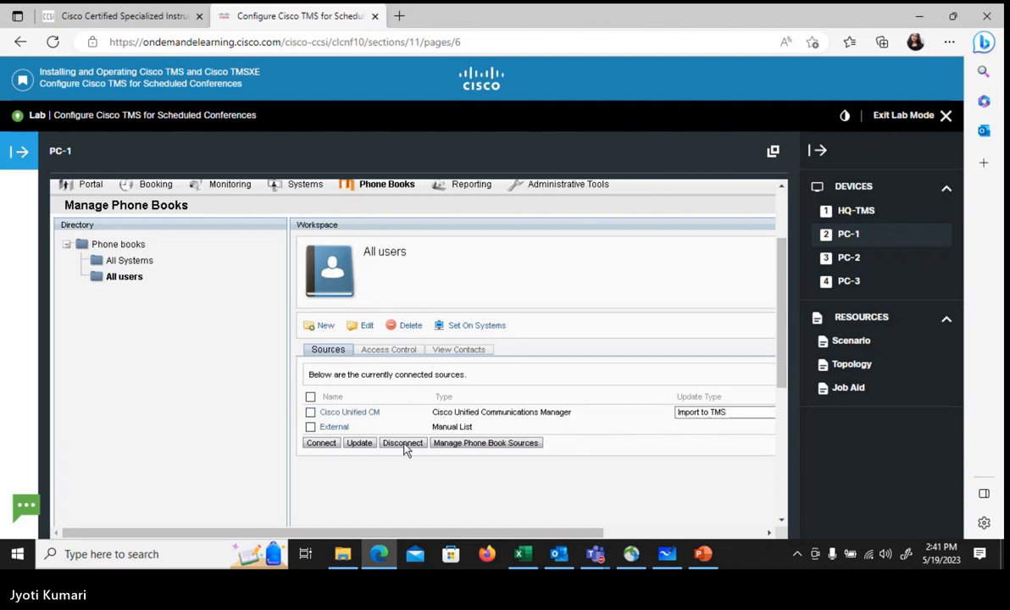
{"action": "left_click", "coordinate": [310, 426]}
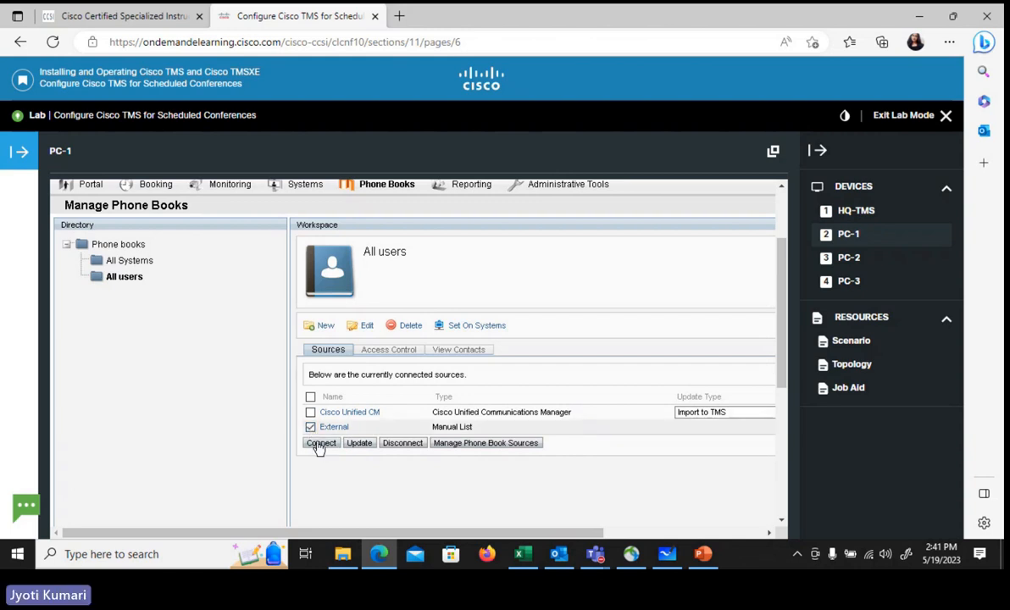
{"action": "left_click", "coordinate": [320, 443]}
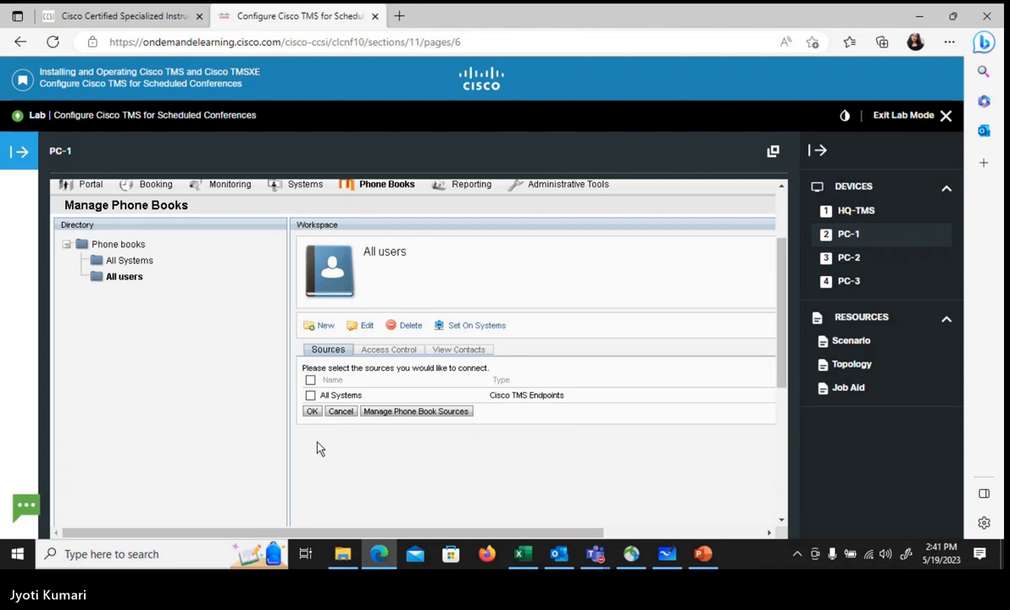
{"action": "left_click", "coordinate": [460, 350]}
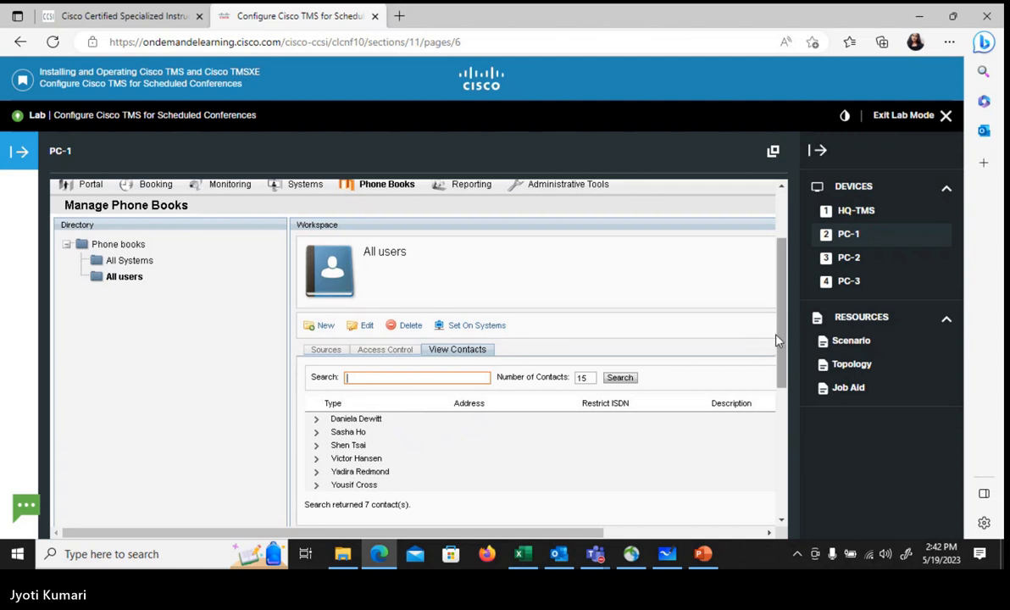
Open the External source's contacts, showing 1 contact, and start a new contact form
{"action": "scroll", "coordinate": [392, 300], "scroll_direction": "up", "scroll_amount": 3}
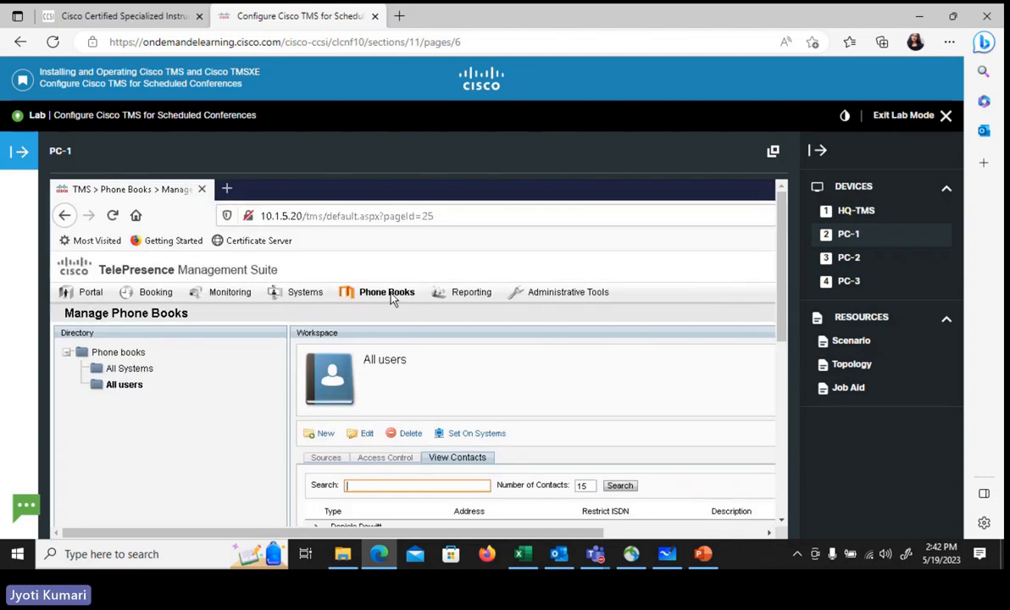
{"action": "left_click", "coordinate": [397, 308]}
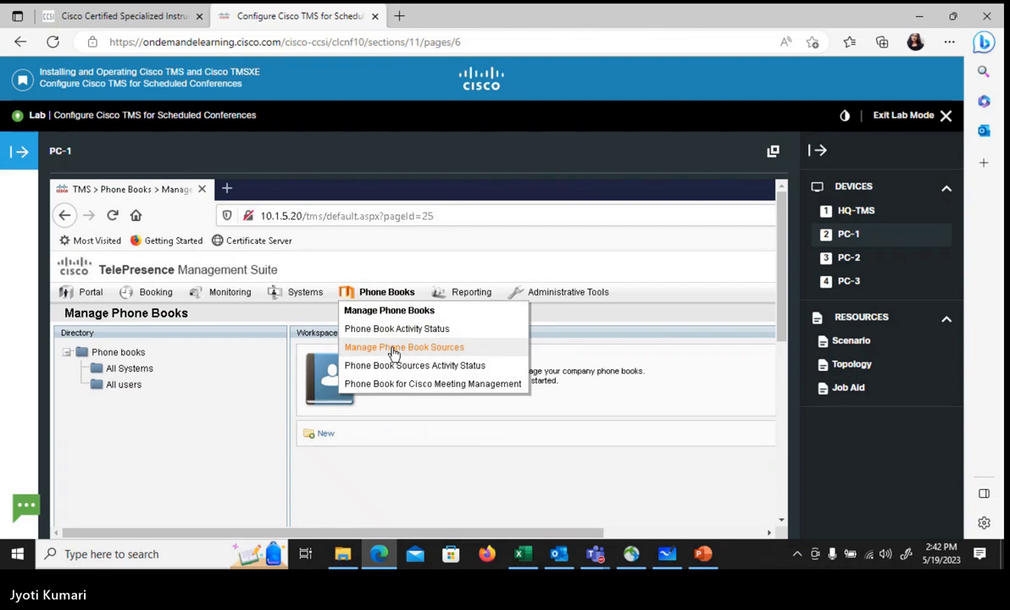
{"action": "left_click", "coordinate": [394, 349]}
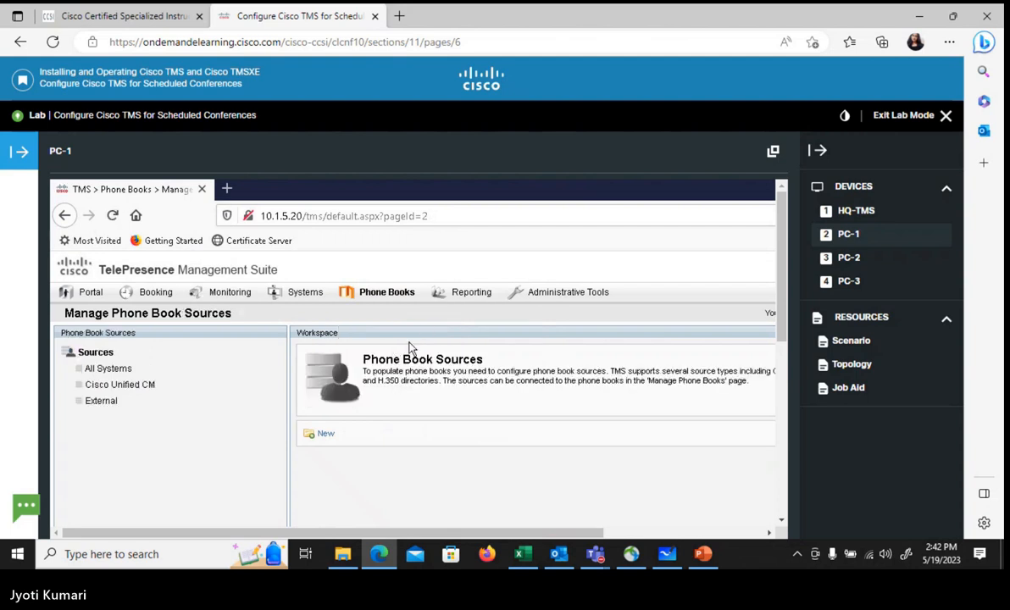
{"action": "left_click", "coordinate": [99, 403]}
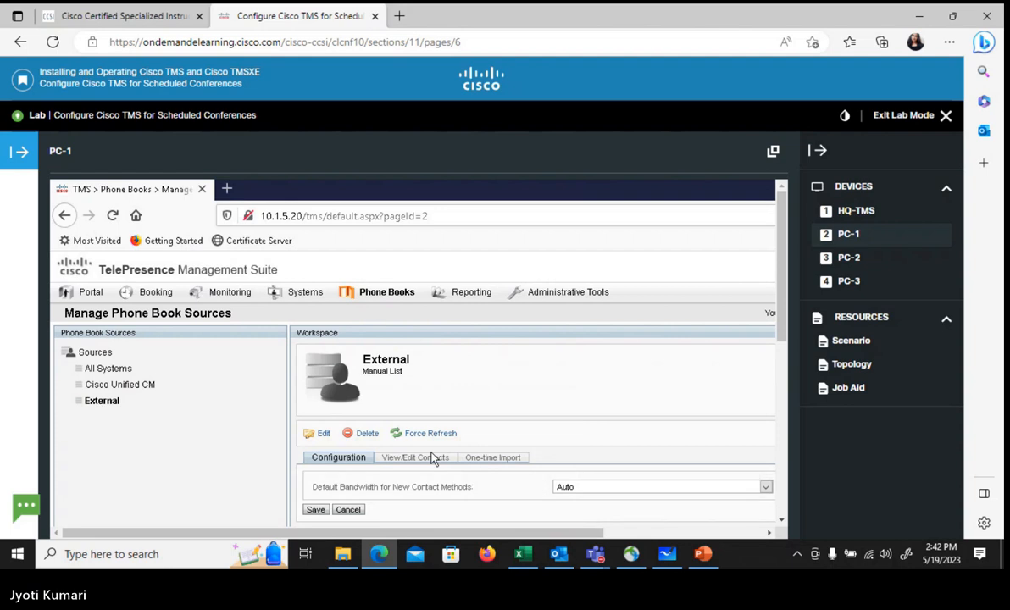
{"action": "left_click_drag", "start_coordinate": [783, 326], "coordinate": [783, 417]}
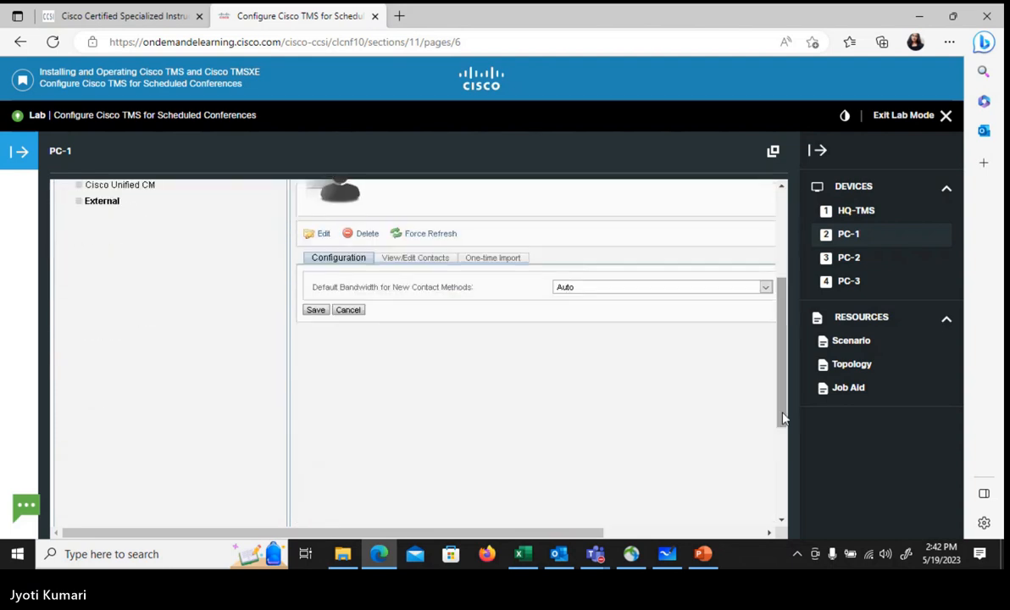
{"action": "left_click", "coordinate": [432, 258]}
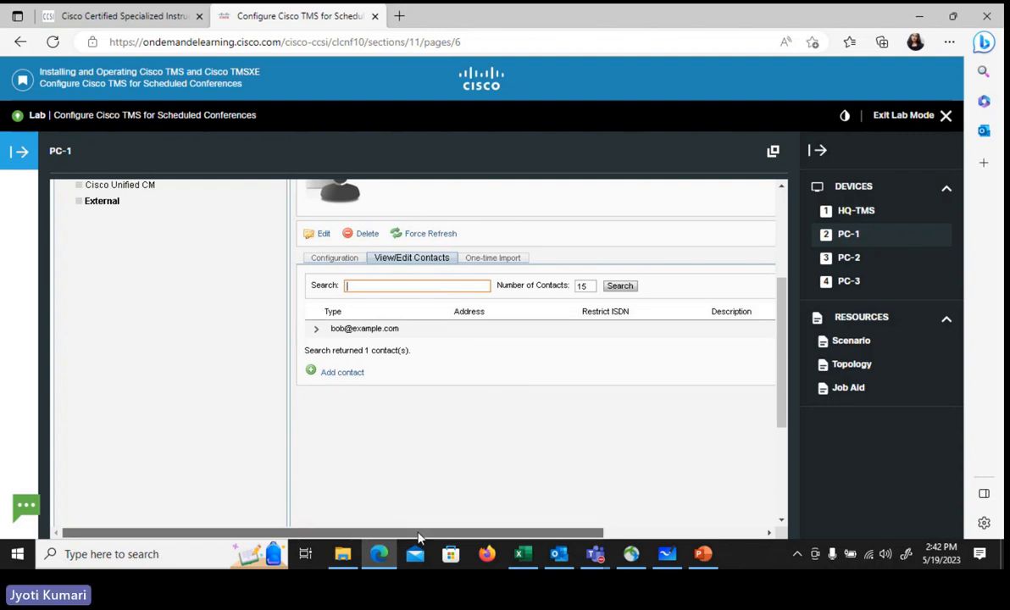
{"action": "left_click_drag", "start_coordinate": [417, 536], "coordinate": [447, 523]}
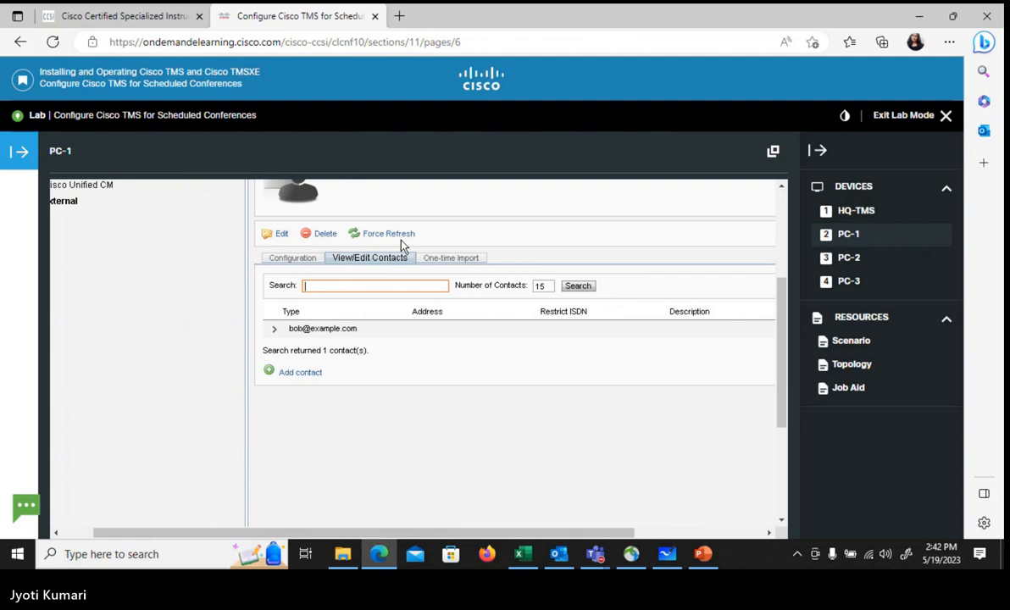
{"action": "left_click", "coordinate": [302, 373]}
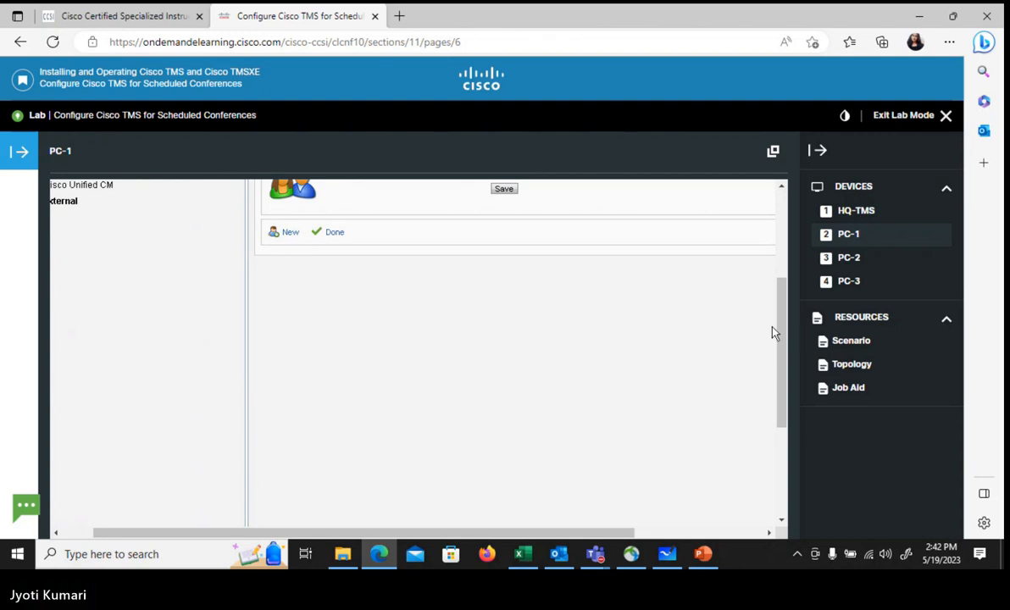
Create a new External contact named with the contact's e-mail address
{"action": "scroll", "coordinate": [789, 275], "scroll_direction": "up", "scroll_amount": 1}
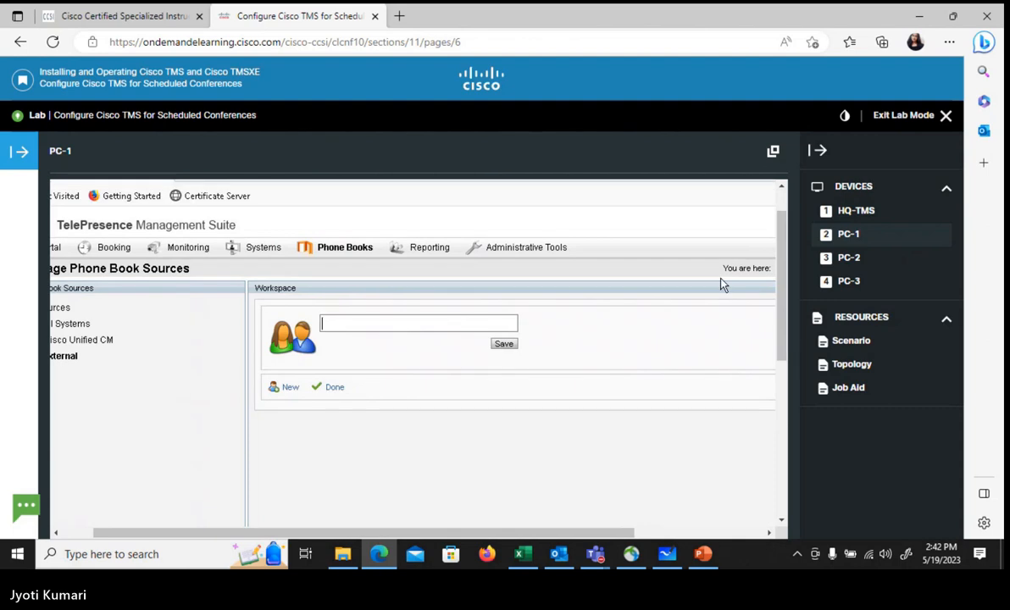
{"action": "left_click", "coordinate": [347, 326]}
{"action": "type", "text": "john@example.com"}
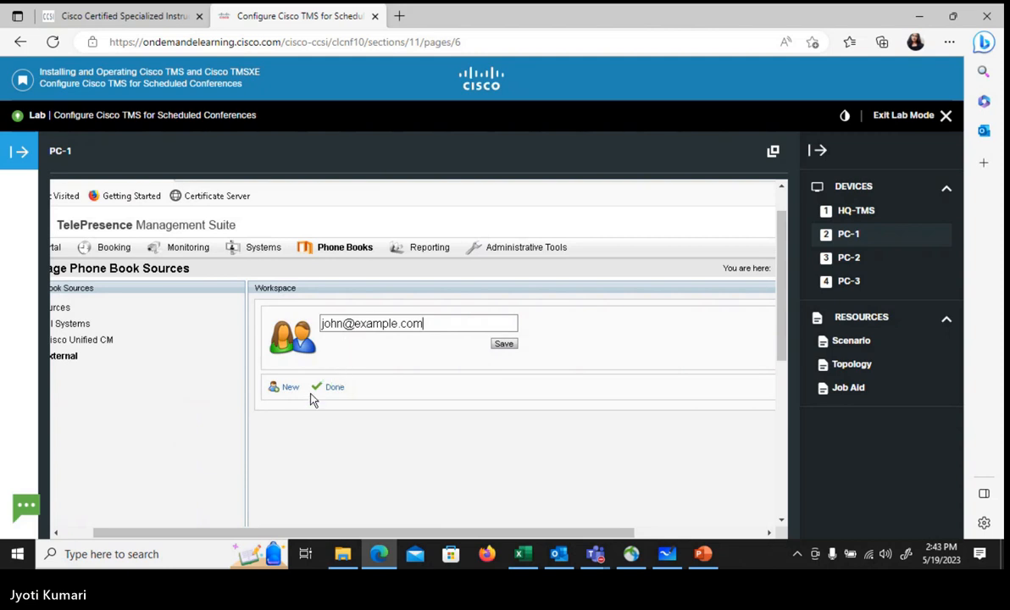
{"action": "left_click", "coordinate": [504, 347]}
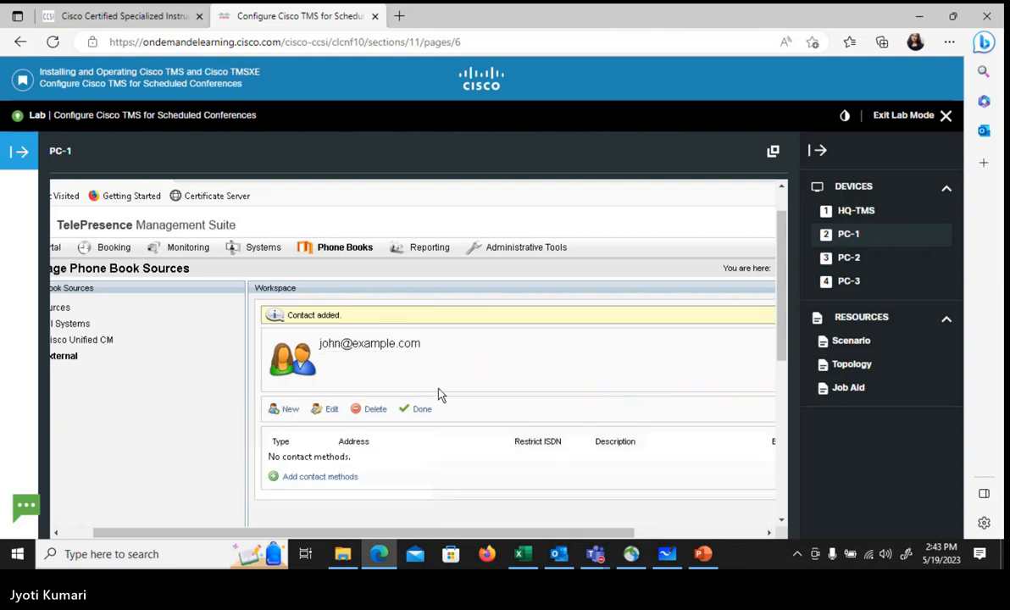
Edit the contact and add a contact method row with description 'test user'
{"action": "left_click", "coordinate": [332, 411]}
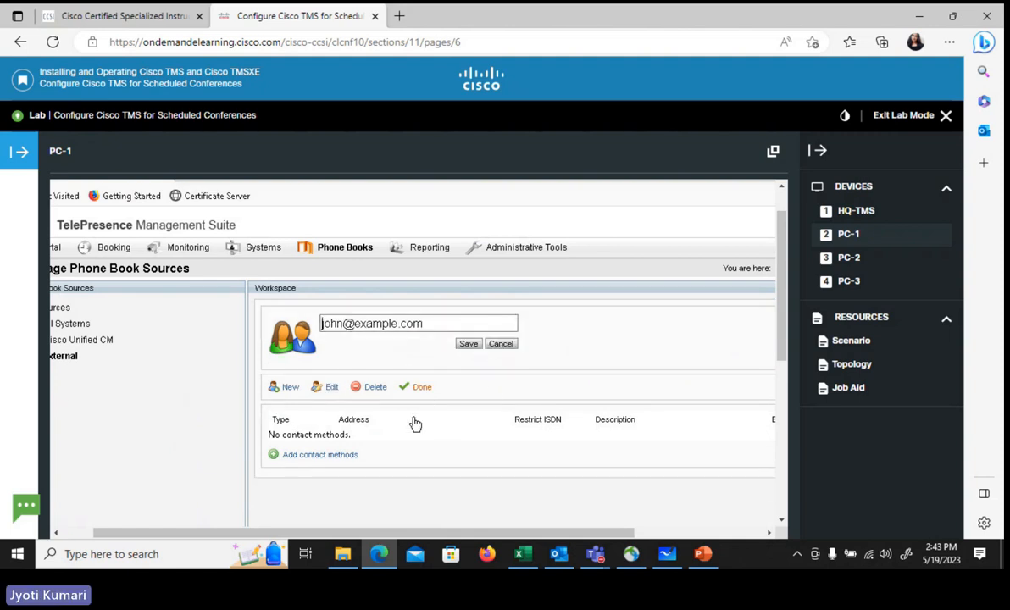
{"action": "left_click", "coordinate": [321, 458]}
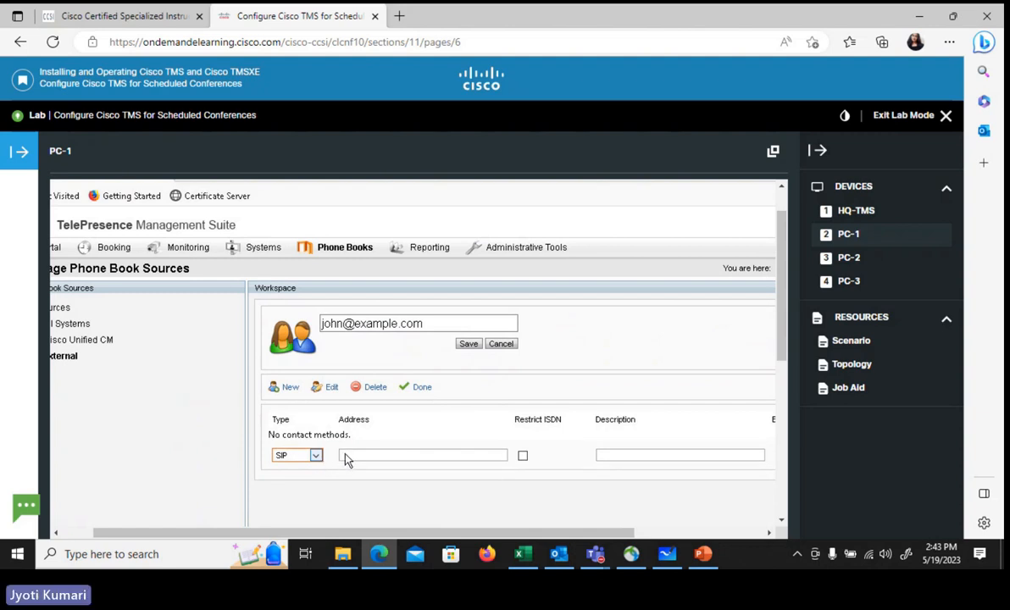
{"action": "left_click", "coordinate": [345, 455]}
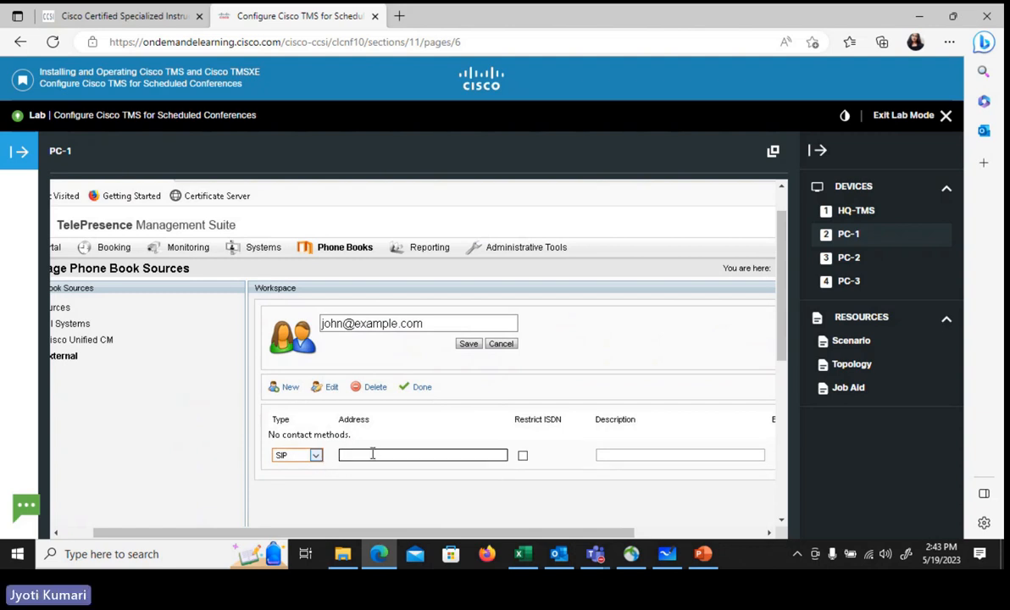
{"action": "left_click", "coordinate": [375, 451]}
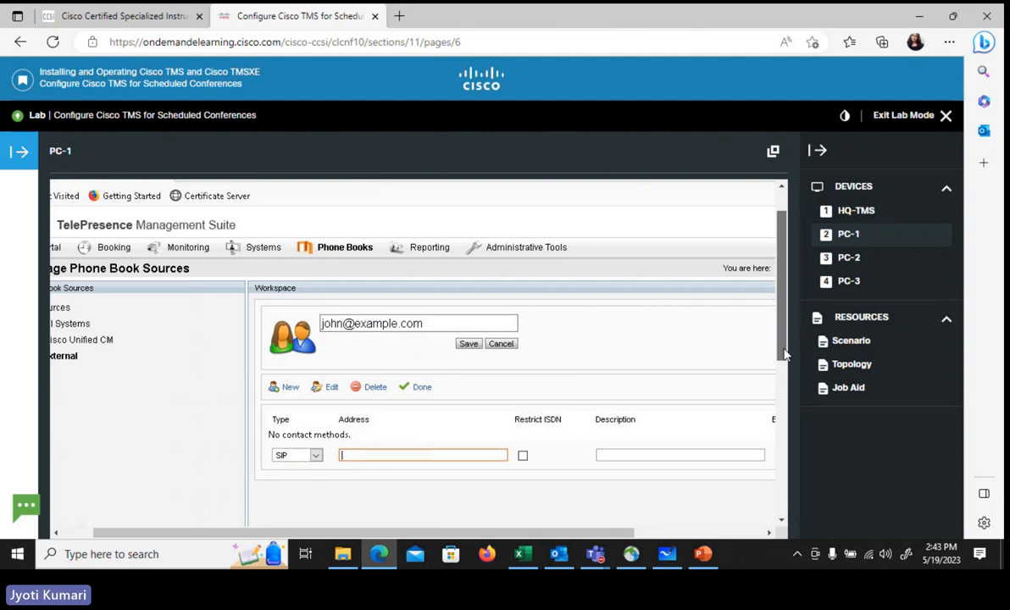
{"action": "scroll", "coordinate": [783, 373], "scroll_direction": "down", "scroll_amount": 1}
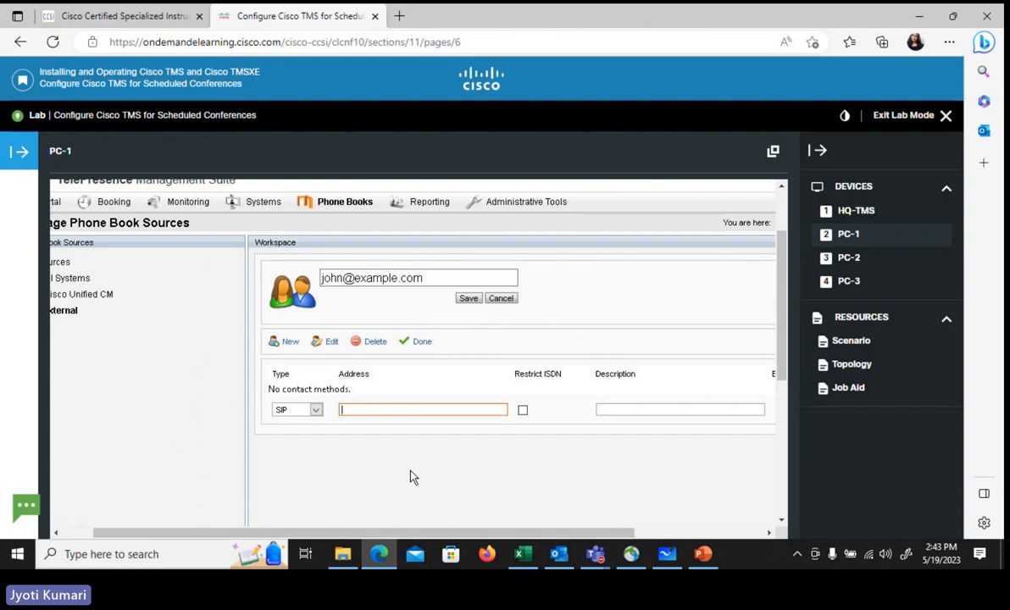
{"action": "left_click", "coordinate": [569, 405]}
{"action": "left_click", "coordinate": [612, 410]}
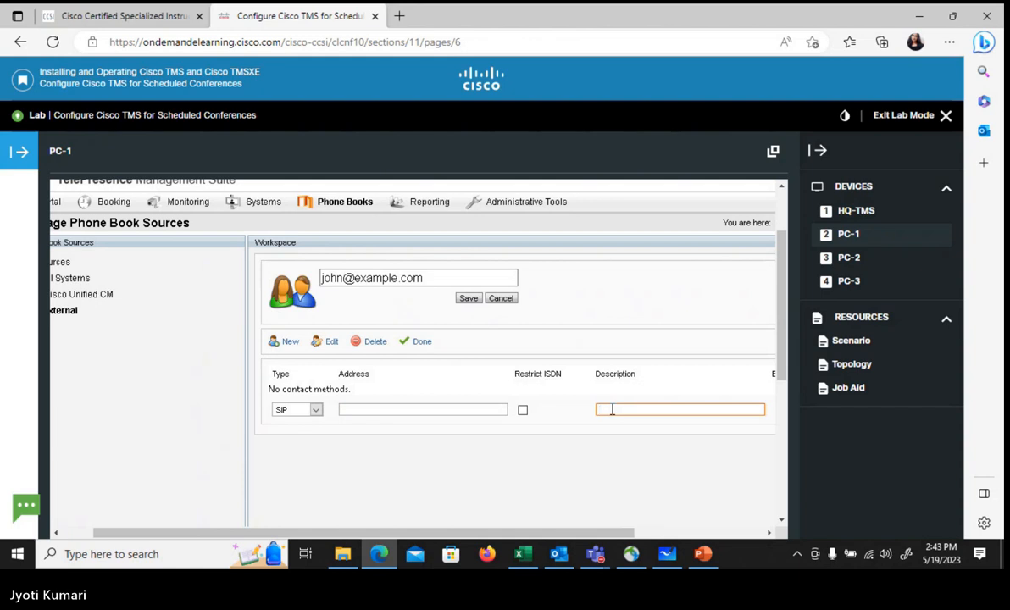
{"action": "type", "text": "testuser"}
{"action": "left_click", "coordinate": [612, 410]}
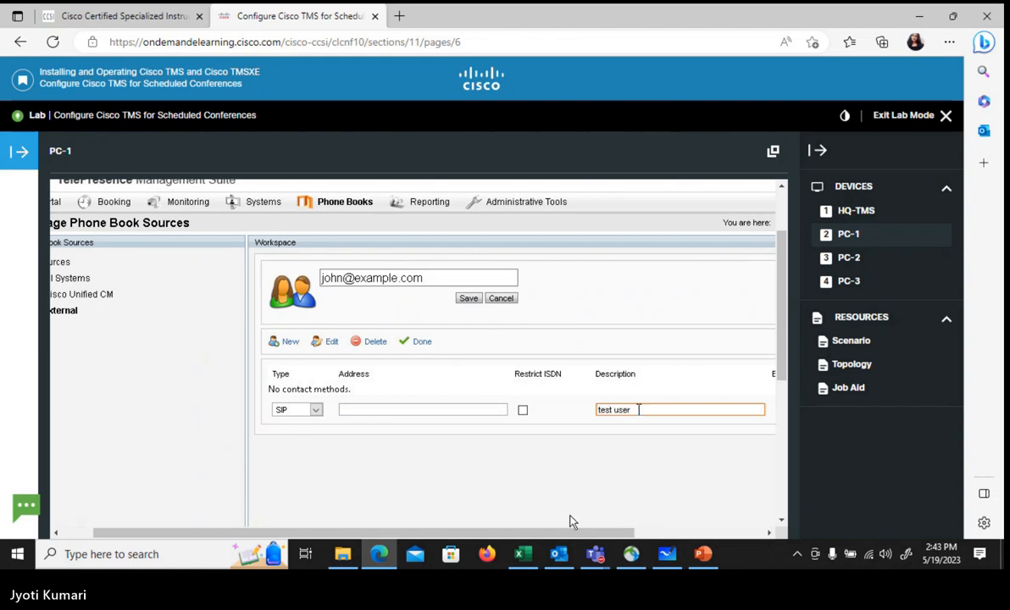
{"action": "left_click", "coordinate": [574, 442]}
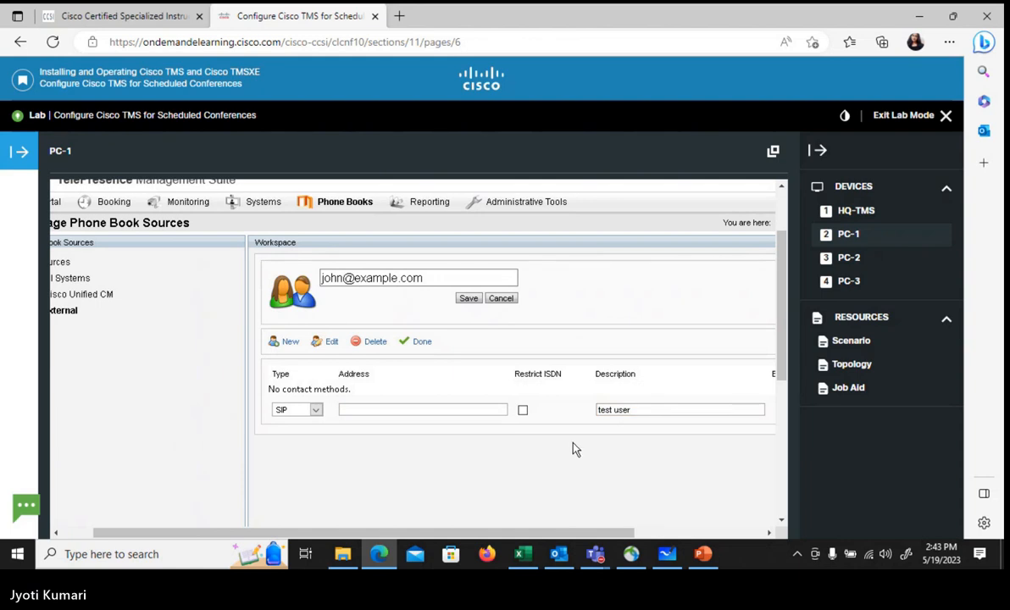
Enter the contact's e-mail as the SIP address and add the contact method
{"action": "left_click", "coordinate": [442, 410]}
{"action": "type", "text": "j"}
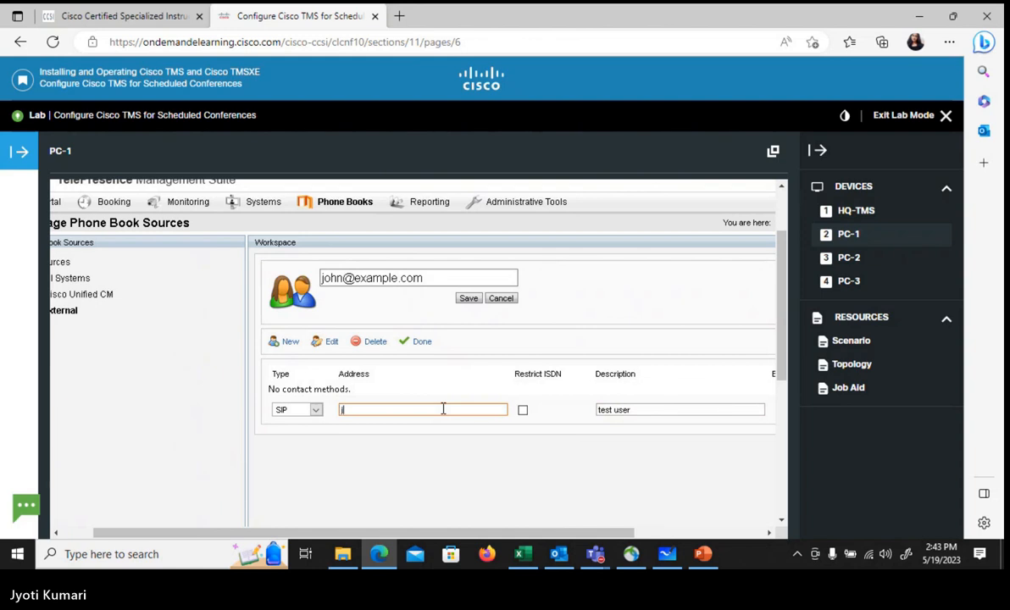
{"action": "type", "text": "ohn@example.com"}
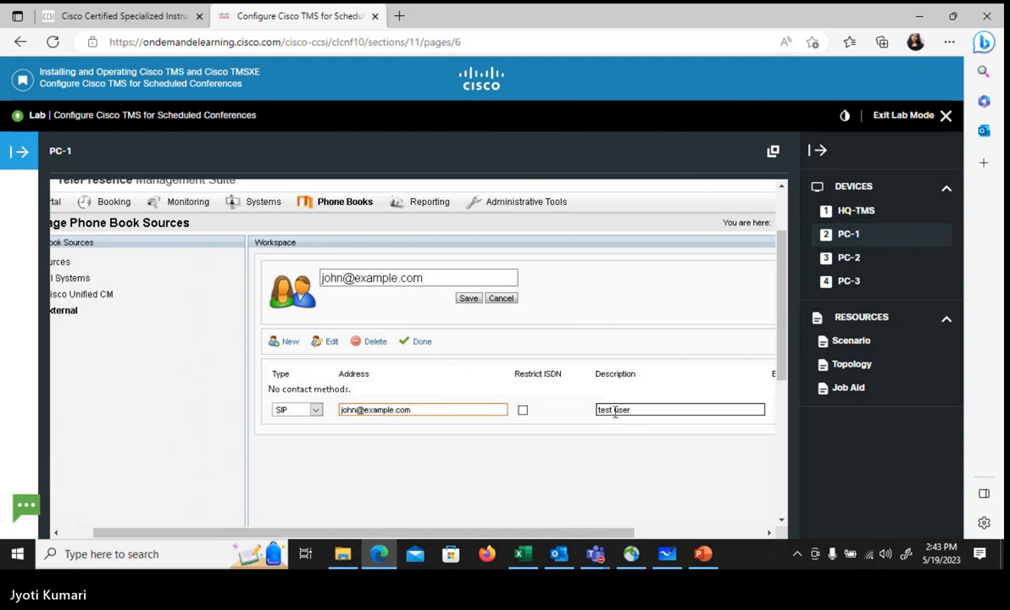
{"action": "left_click", "coordinate": [579, 439]}
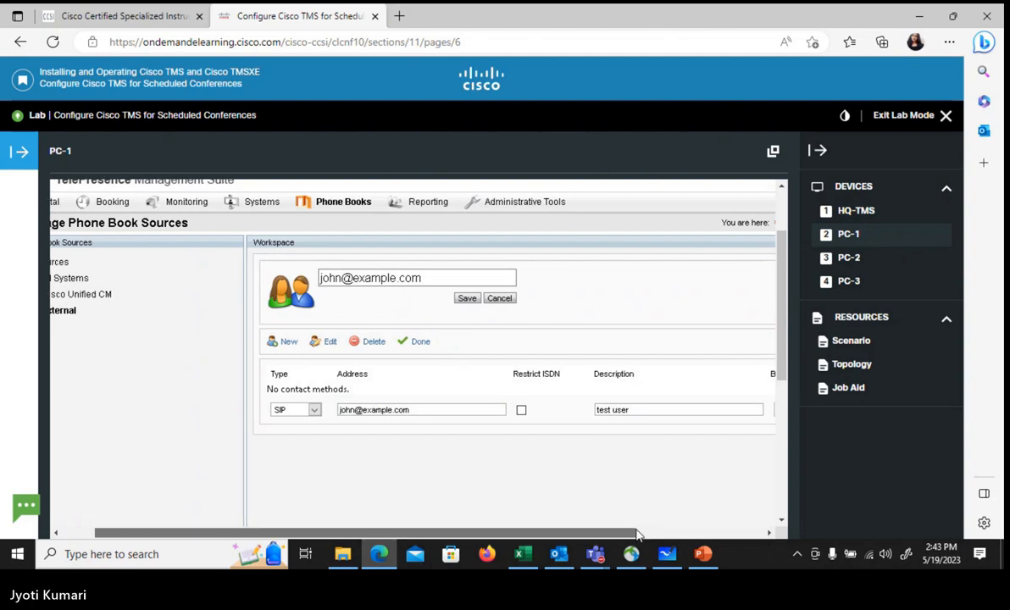
{"action": "left_click_drag", "start_coordinate": [627, 533], "coordinate": [737, 533]}
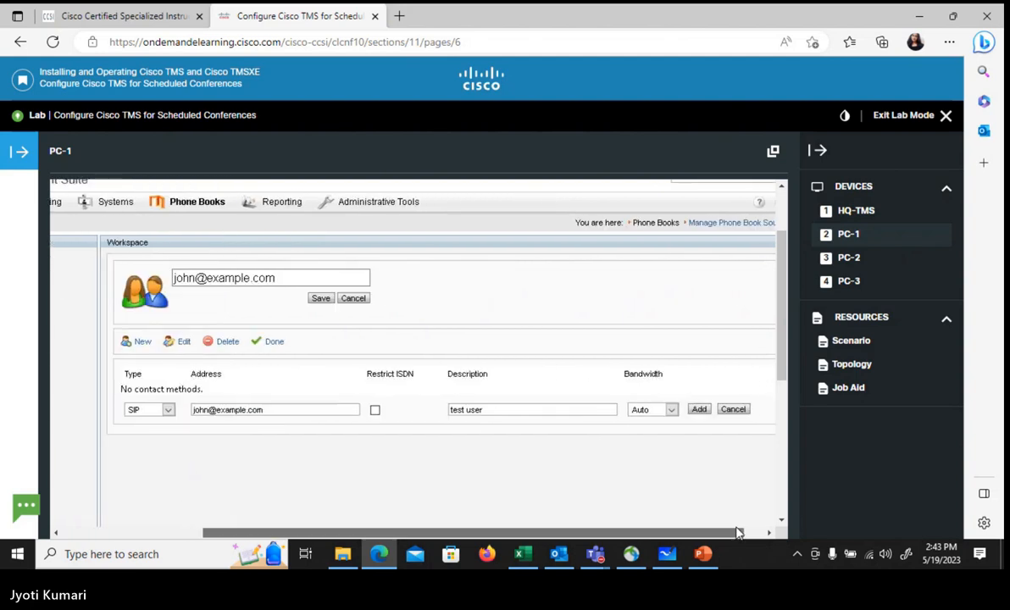
{"action": "left_click", "coordinate": [700, 414]}
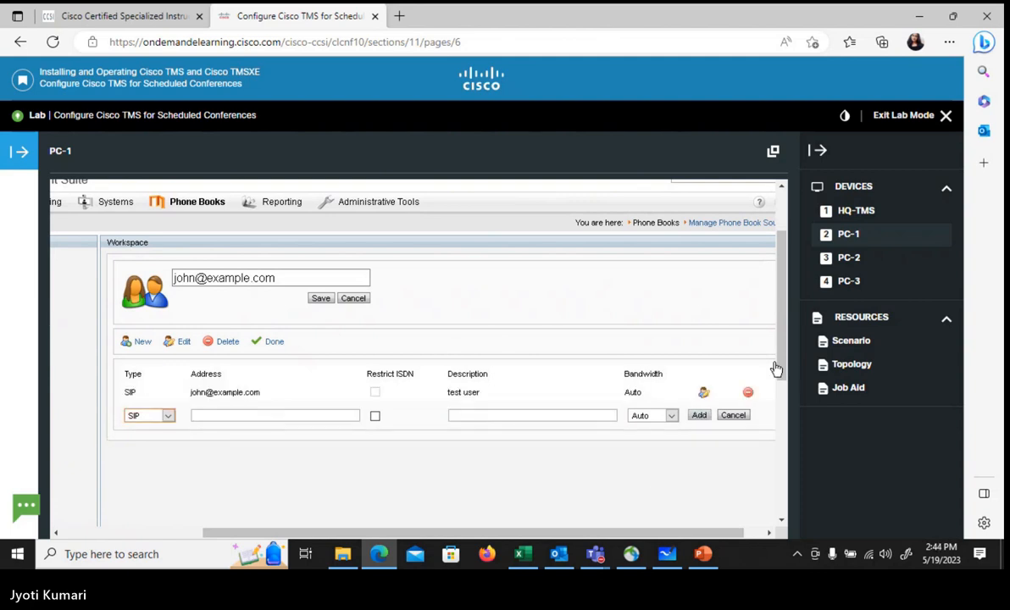
Go to the Manage Phone Book Sources page
{"action": "left_click_drag", "start_coordinate": [786, 366], "coordinate": [806, 287]}
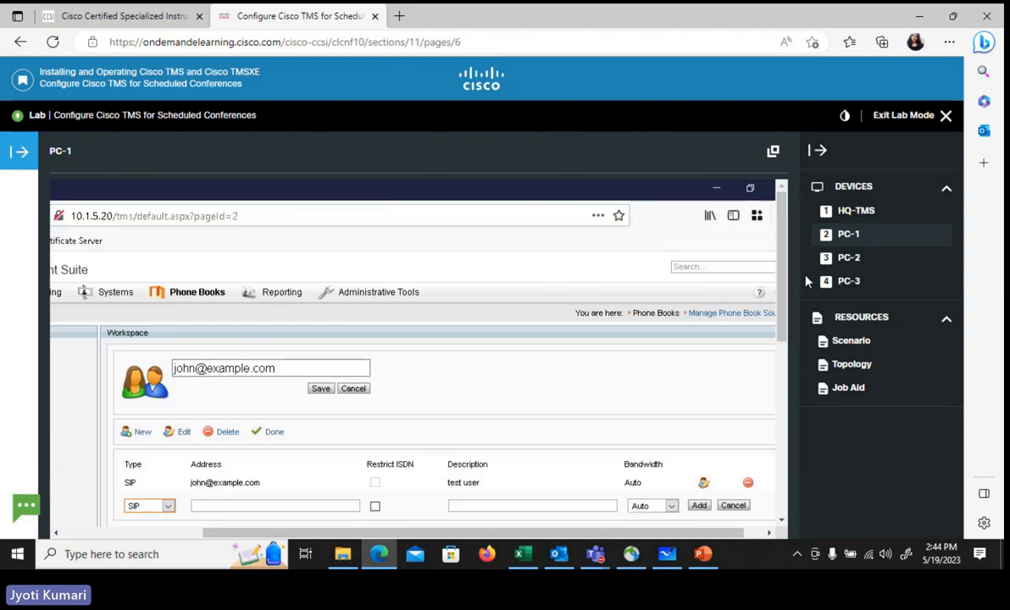
{"action": "left_click", "coordinate": [197, 291]}
{"action": "left_click", "coordinate": [200, 310]}
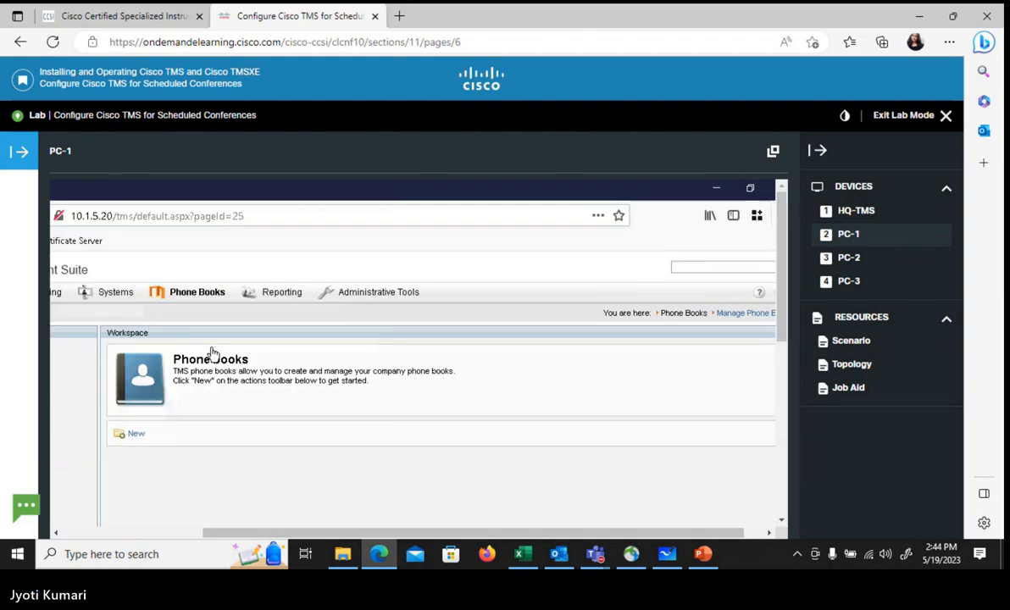
{"action": "mouse_move", "coordinate": [195, 299]}
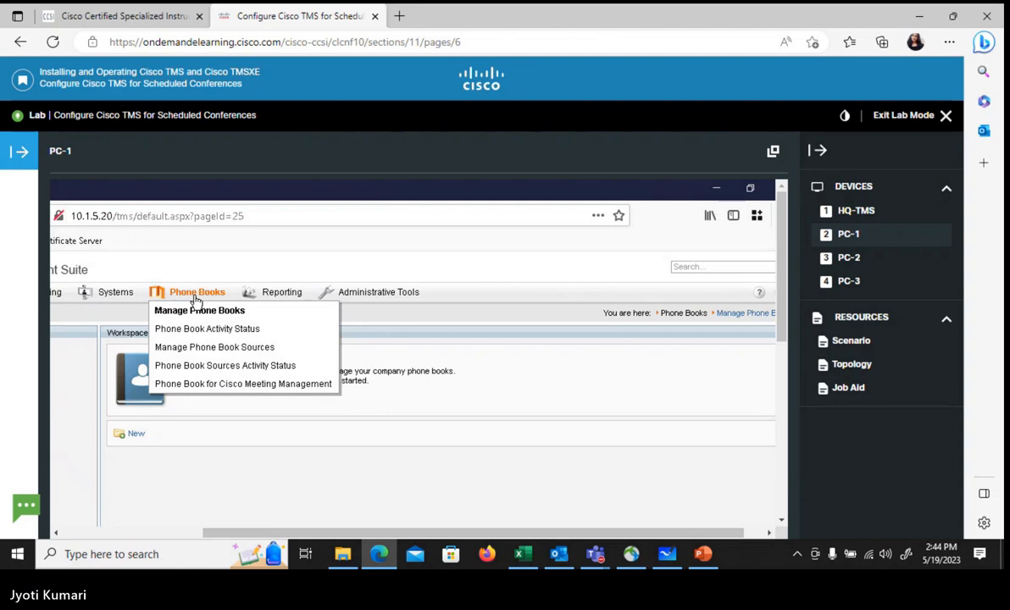
{"action": "left_click", "coordinate": [222, 354]}
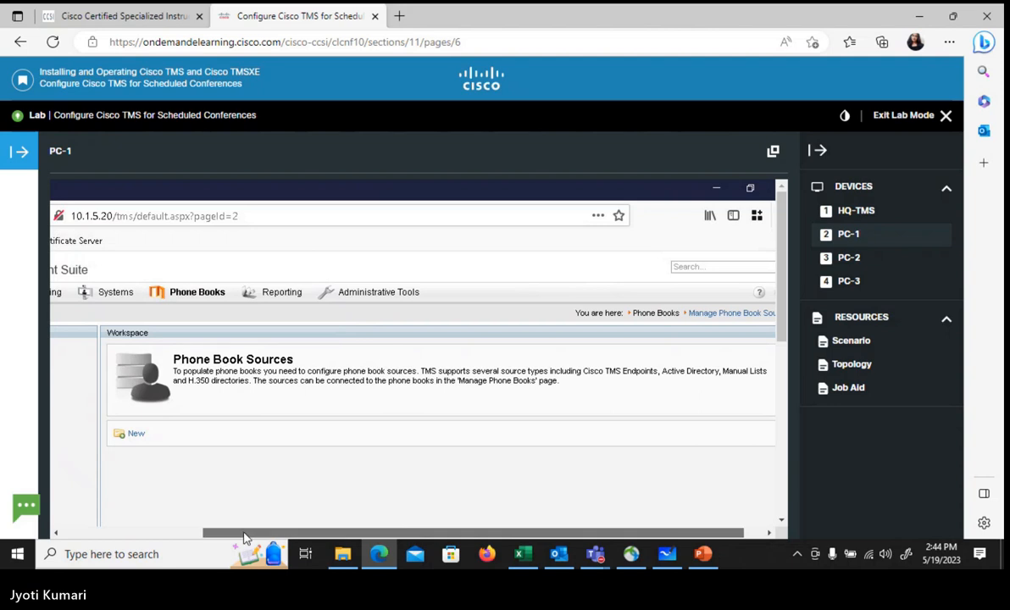
View the External source's contacts, then go to the Manage Phone Books page
{"action": "left_click_drag", "start_coordinate": [244, 537], "coordinate": [68, 519]}
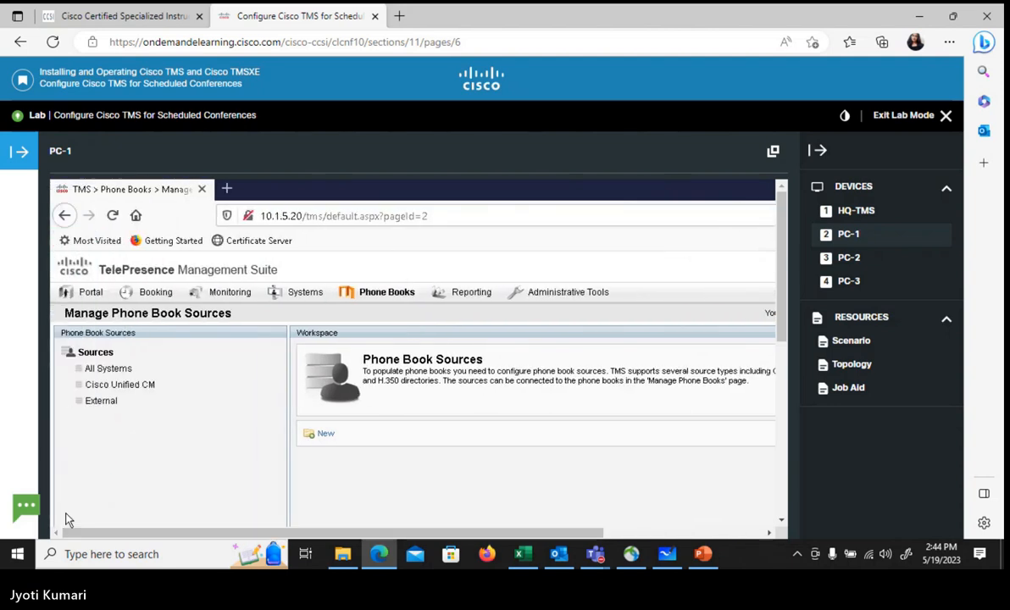
{"action": "left_click", "coordinate": [111, 405]}
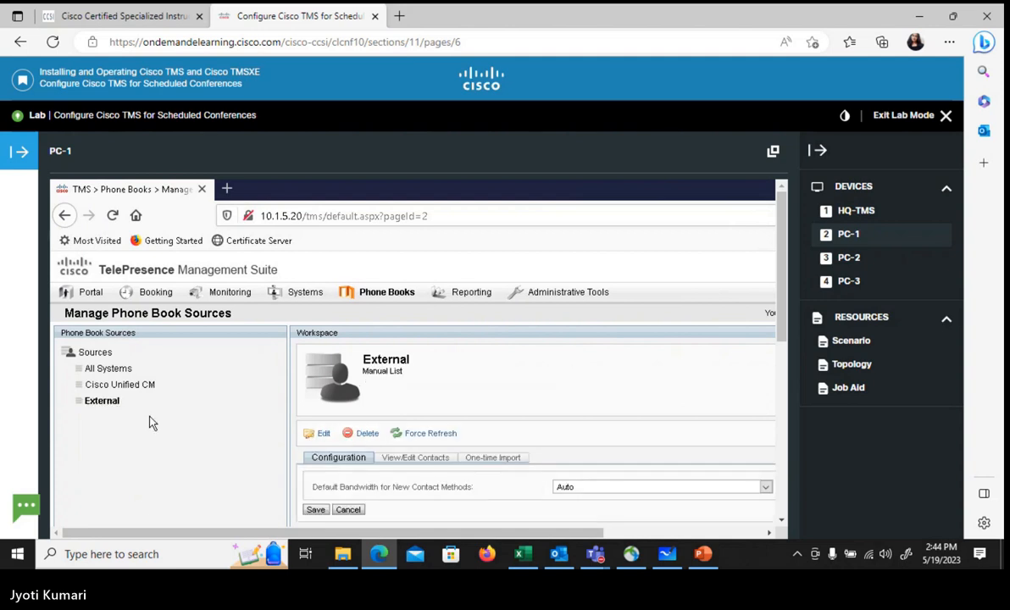
{"action": "left_click", "coordinate": [435, 461]}
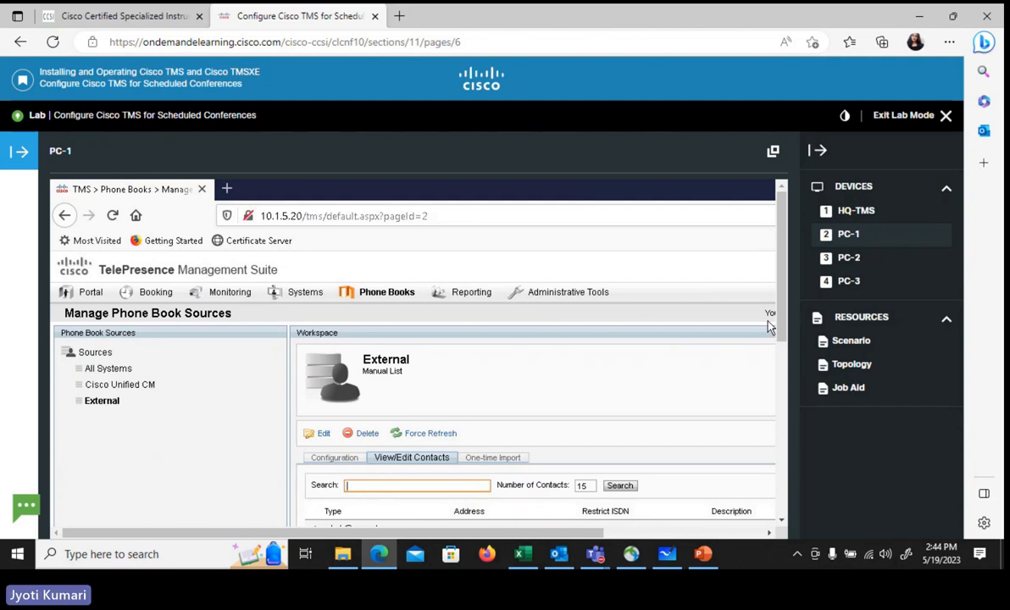
{"action": "left_click", "coordinate": [409, 310]}
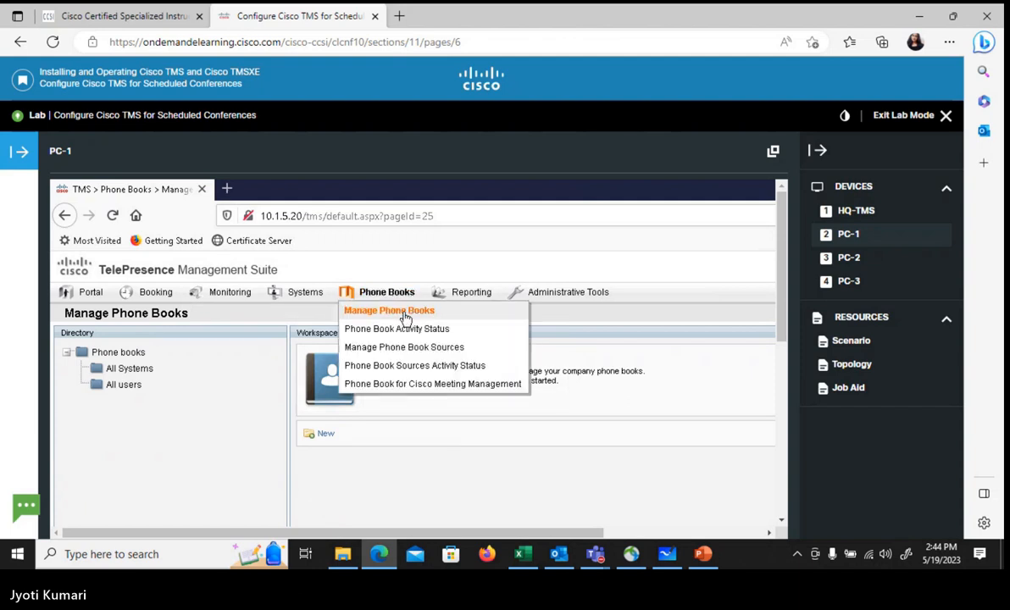
Select All users, tick the External source and connect it
{"action": "left_click", "coordinate": [405, 315]}
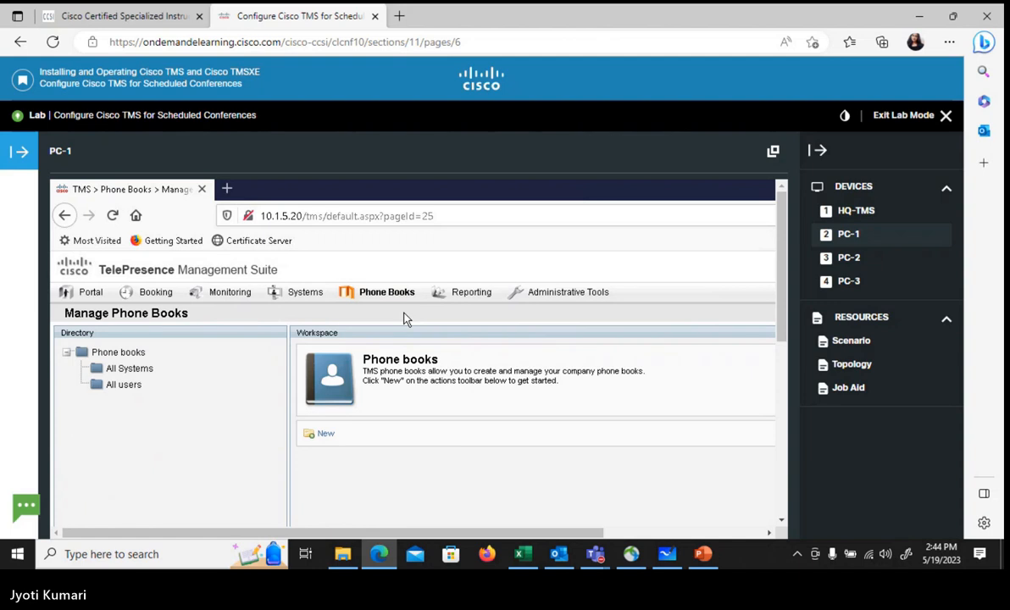
{"action": "left_click", "coordinate": [125, 385]}
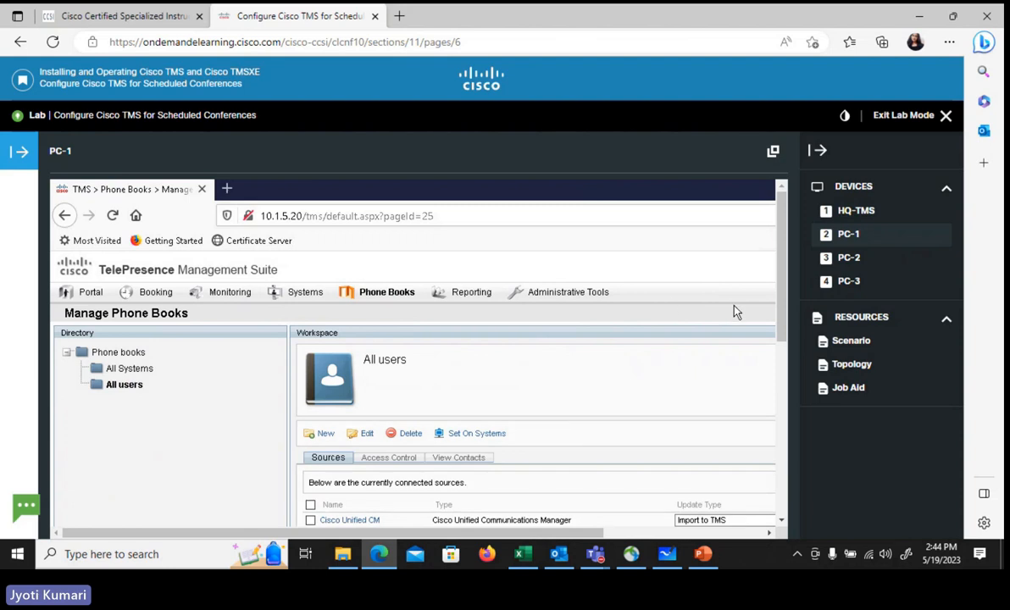
{"action": "left_click_drag", "start_coordinate": [781, 314], "coordinate": [781, 339]}
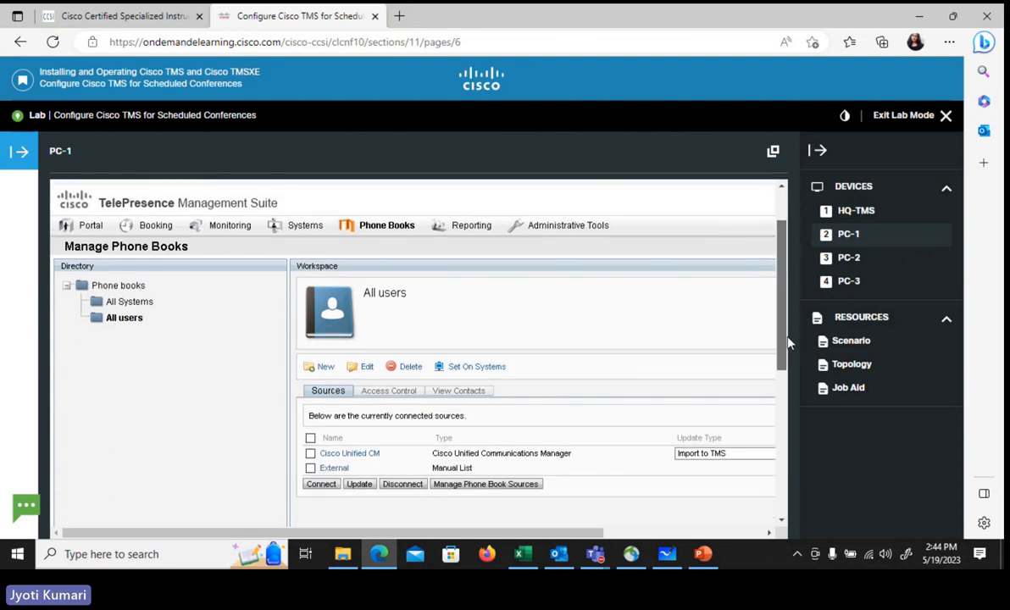
{"action": "left_click", "coordinate": [310, 468]}
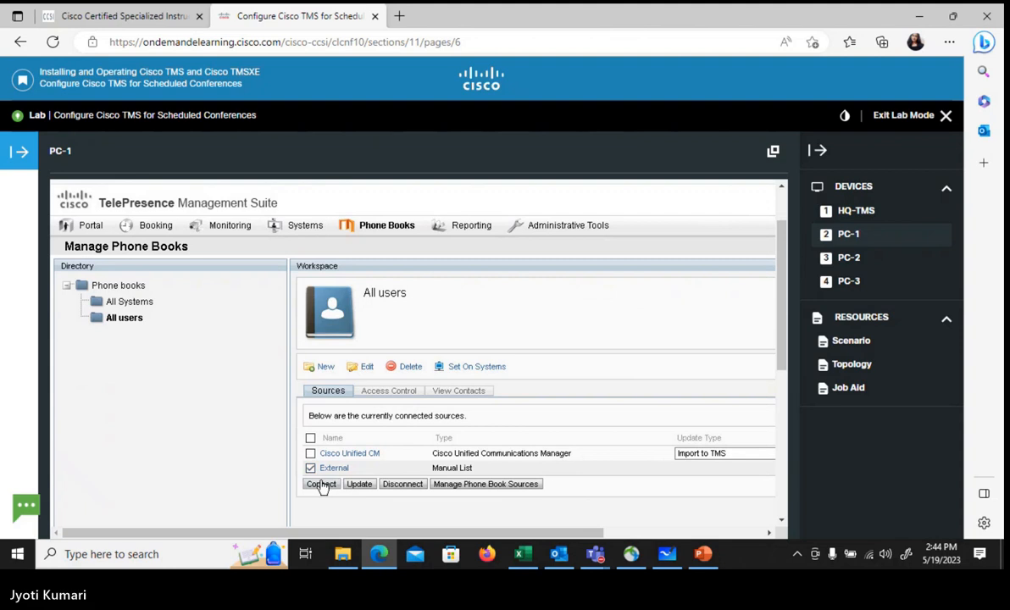
{"action": "left_click", "coordinate": [321, 484]}
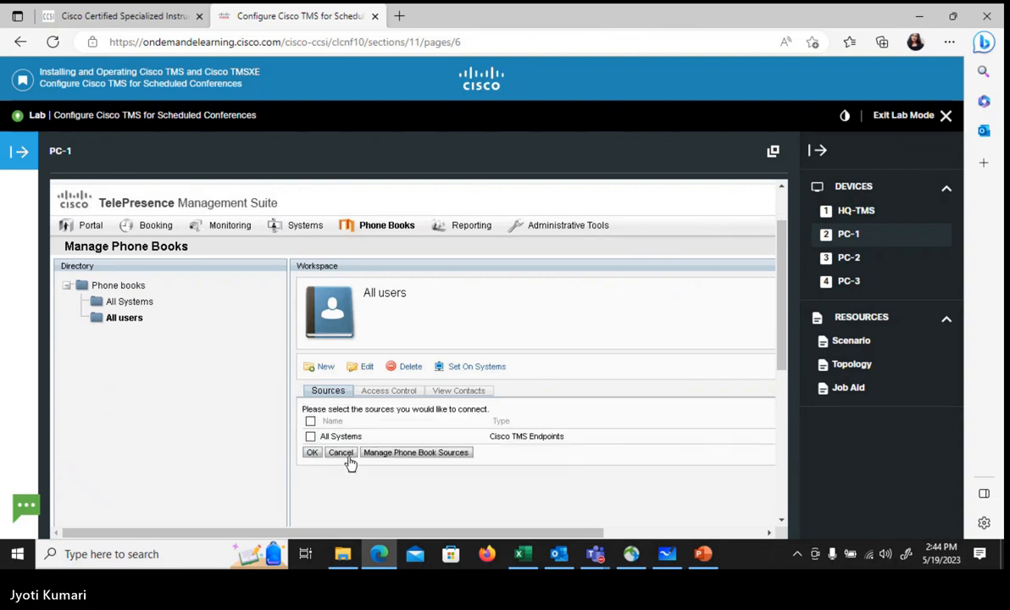
Review the All users contact list, now returning 8 contacts
{"action": "left_click", "coordinate": [449, 395]}
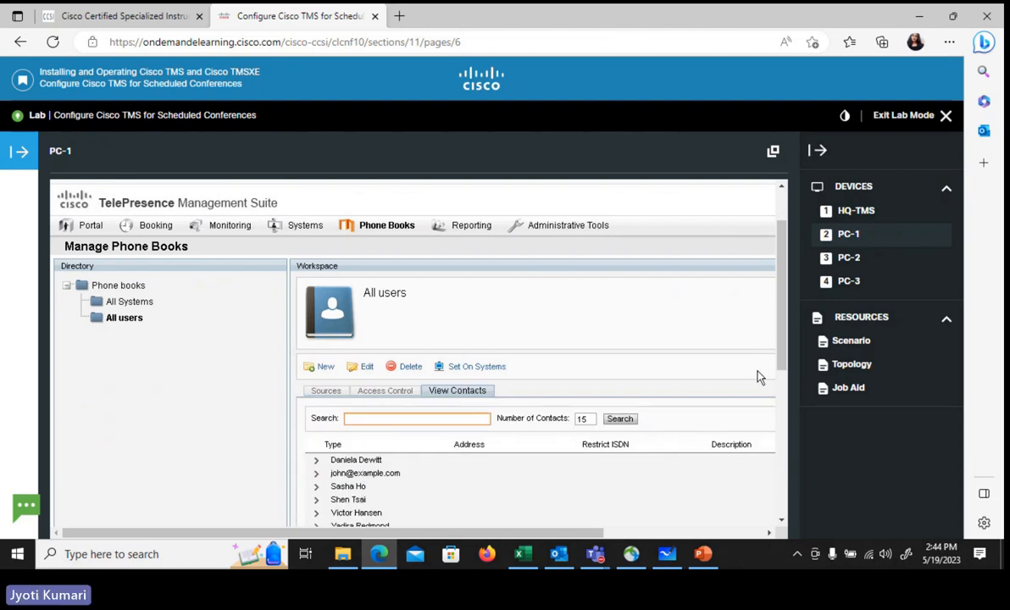
{"action": "scroll", "coordinate": [784, 366], "scroll_direction": "down", "scroll_amount": 2}
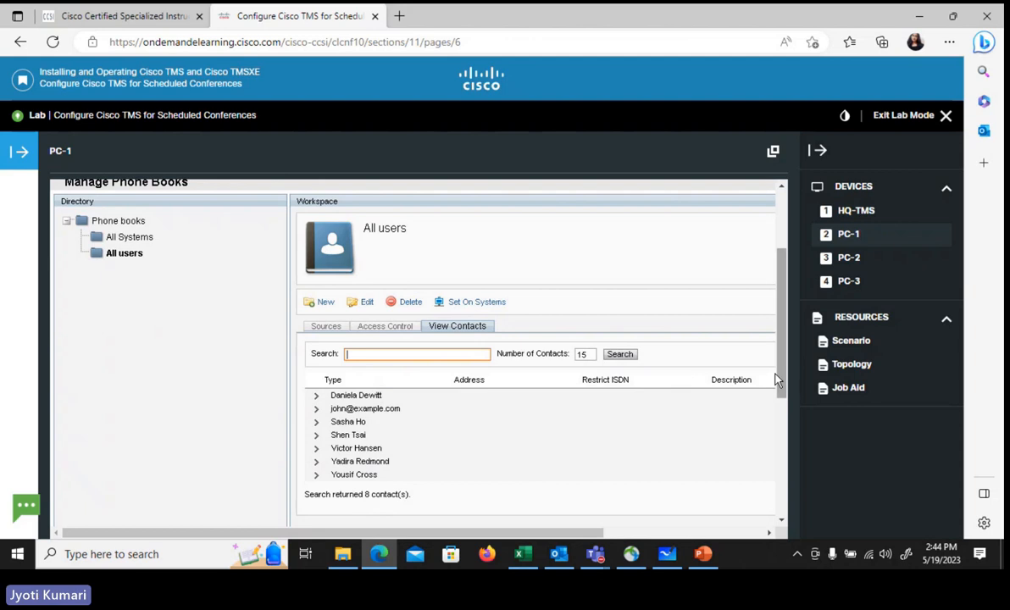
{"action": "mouse_move", "coordinate": [776, 379]}
{"action": "left_mouse_down"}
{"action": "mouse_move", "coordinate": [788, 352]}
{"action": "mouse_move", "coordinate": [795, 377]}
{"action": "left_mouse_up"}
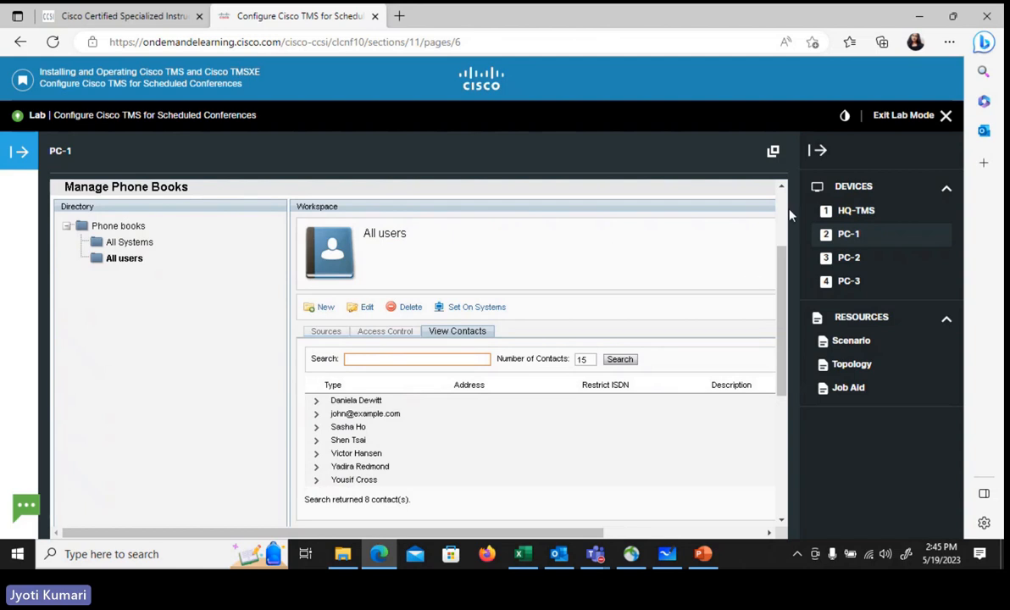
{"action": "scroll", "coordinate": [762, 221], "scroll_direction": "up", "scroll_amount": 3}
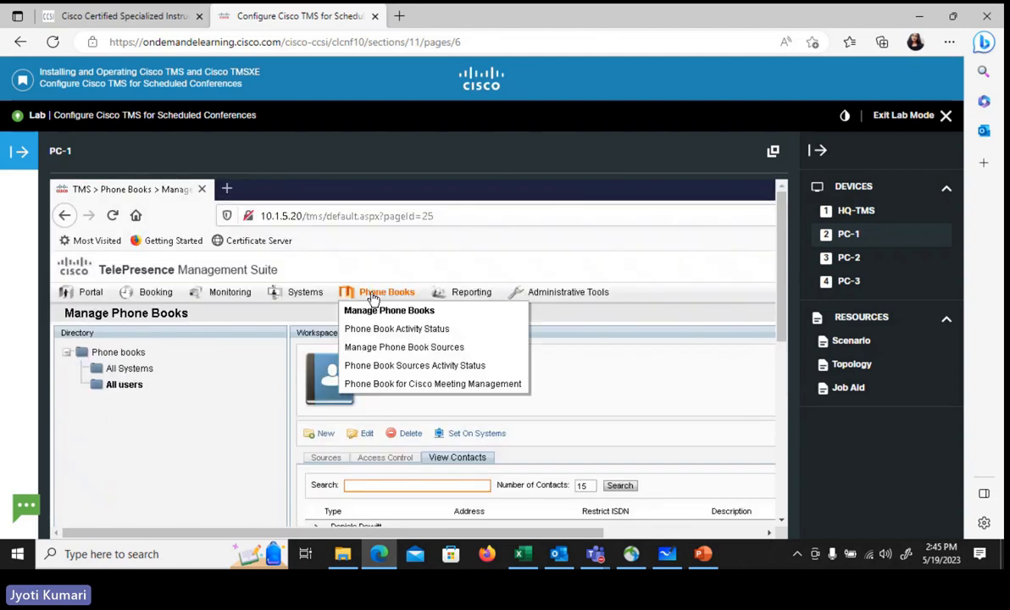
Open the External source's 2 contacts and scroll right to the edit icons
{"action": "left_click", "coordinate": [373, 311]}
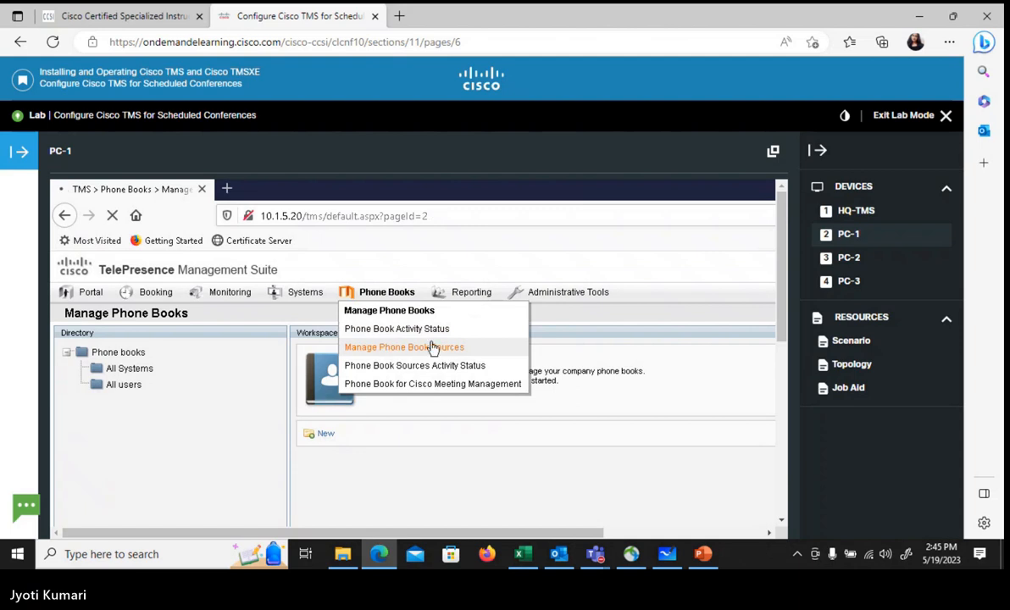
{"action": "left_click", "coordinate": [429, 348]}
{"action": "left_click", "coordinate": [109, 403]}
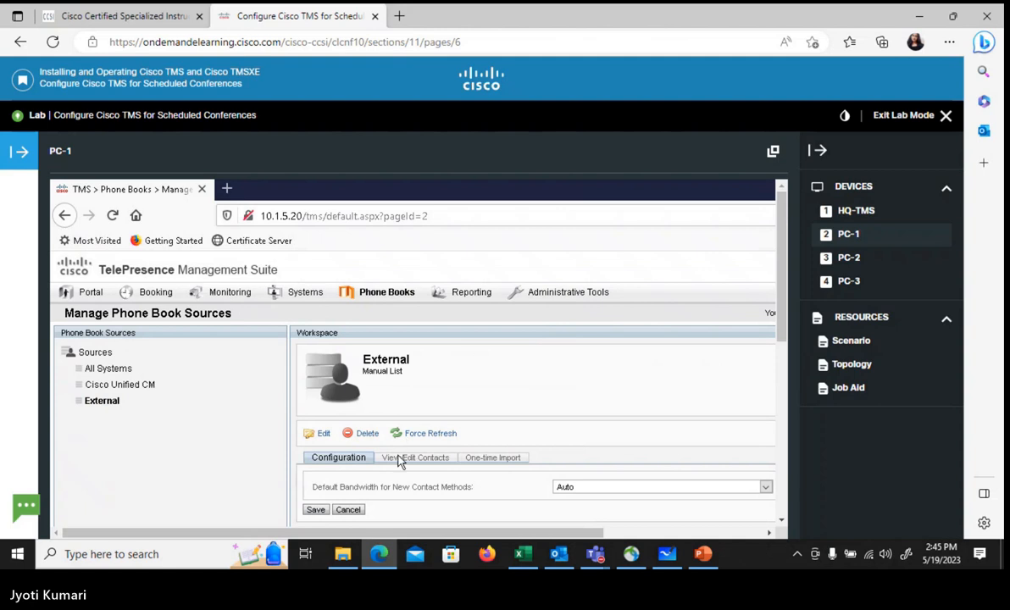
{"action": "left_click", "coordinate": [401, 458]}
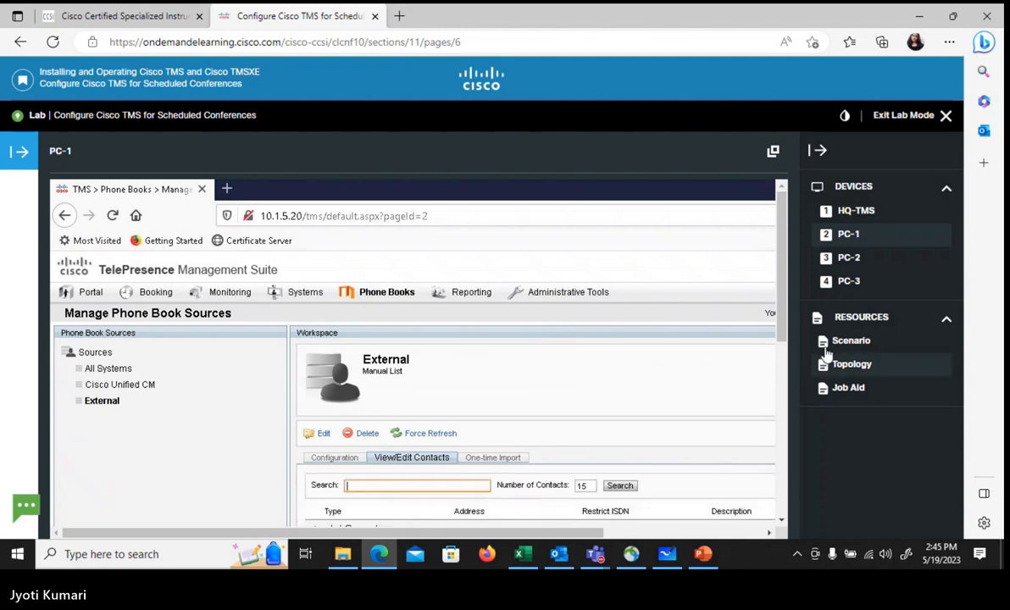
{"action": "scroll", "coordinate": [784, 318], "scroll_direction": "down", "scroll_amount": 3}
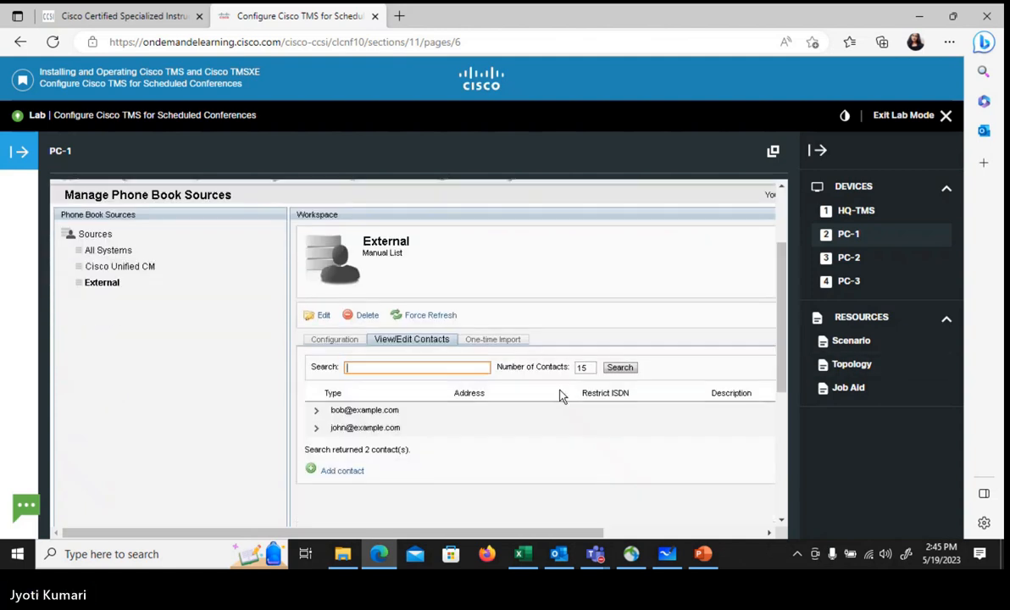
{"action": "left_click", "coordinate": [339, 419]}
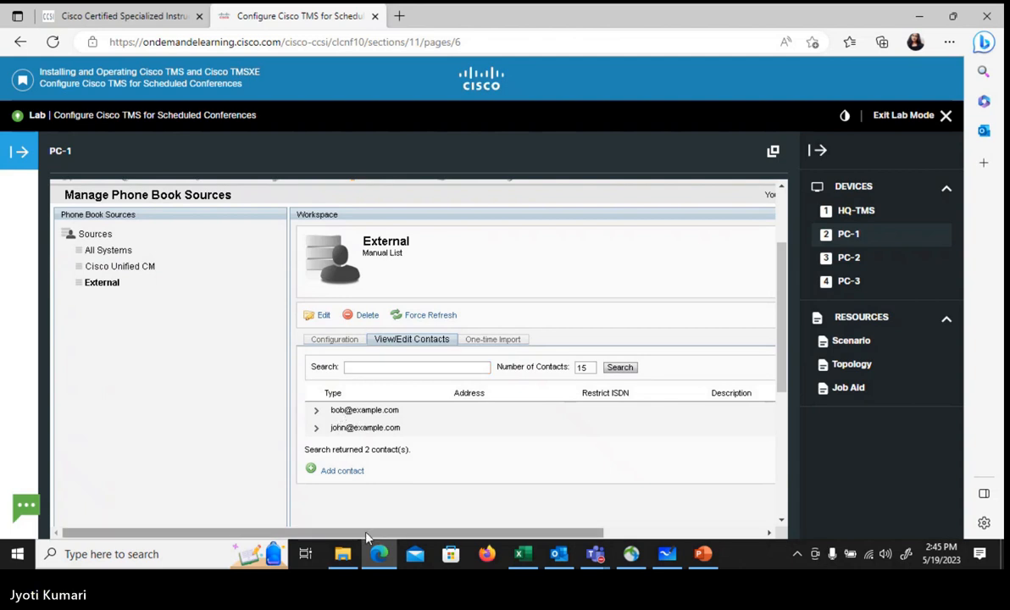
{"action": "left_click_drag", "start_coordinate": [368, 535], "coordinate": [528, 520]}
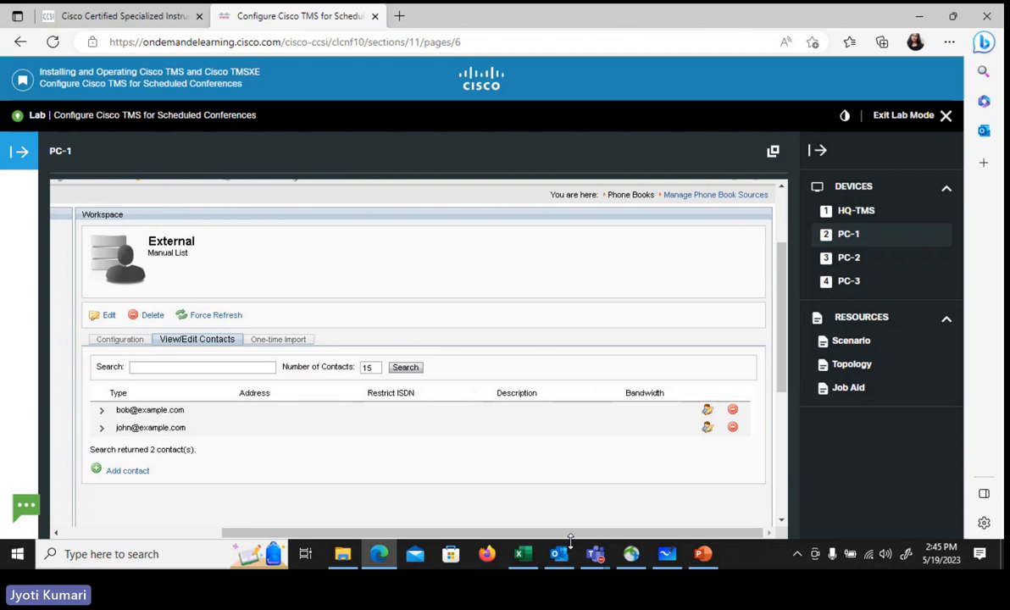
Start a contact method on the first contact, then discard that attempt
{"action": "left_click", "coordinate": [707, 412]}
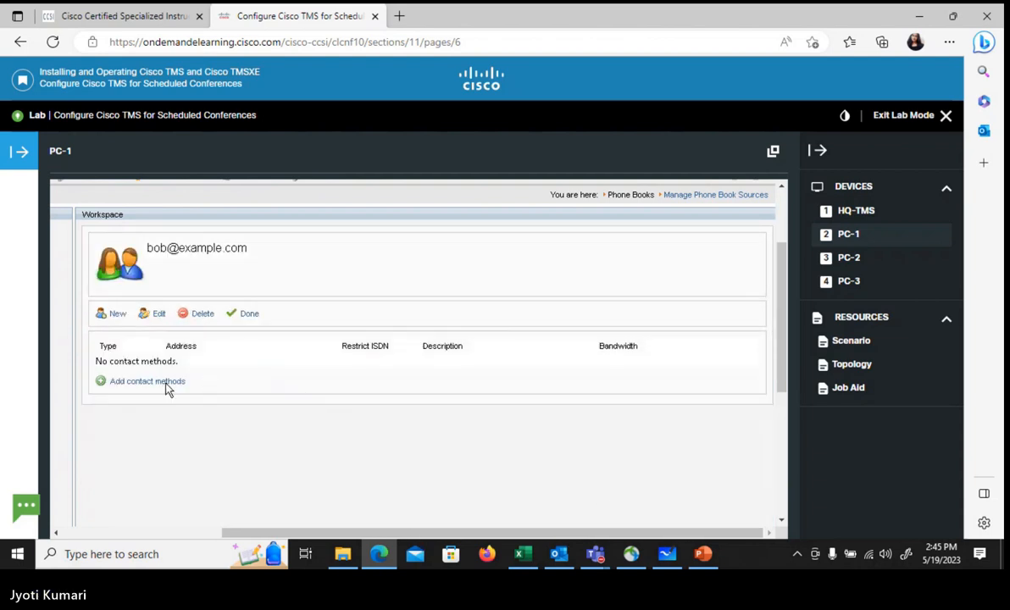
{"action": "left_click", "coordinate": [212, 376]}
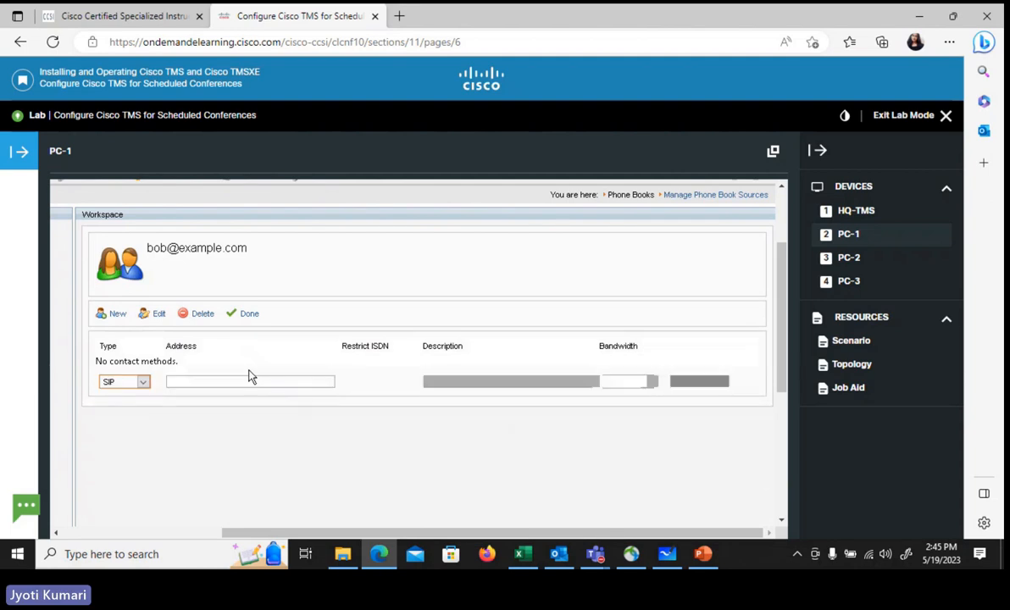
{"action": "left_click", "coordinate": [243, 380]}
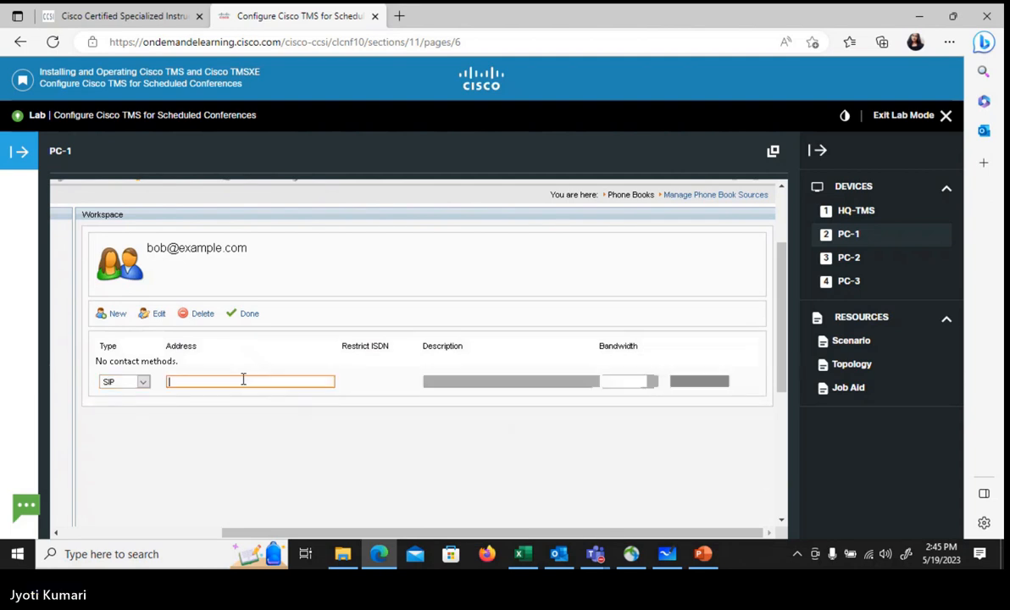
{"action": "type", "text": "bob@example.co"}
{"action": "left_click", "coordinate": [561, 382]}
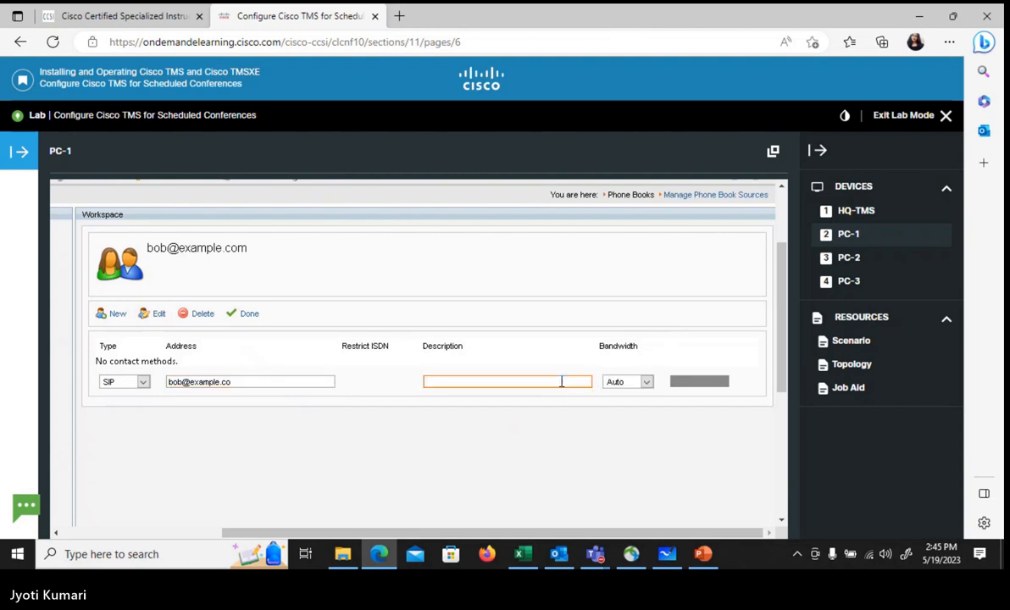
{"action": "type", "text": "test user 2"}
{"action": "left_click", "coordinate": [712, 385]}
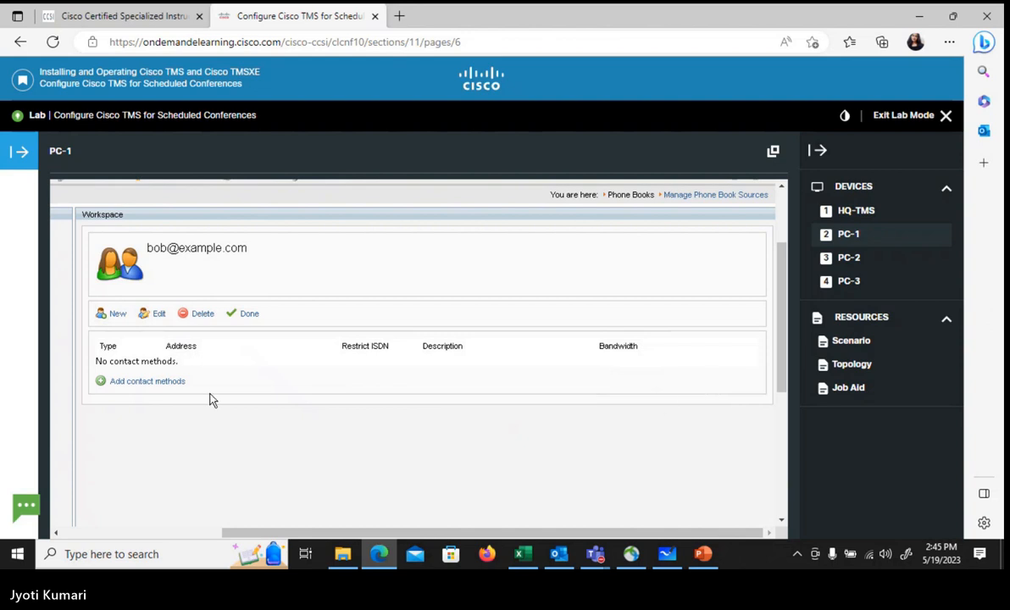
Add a SIP contact method at the contact's e-mail address described 'test 2'
{"action": "left_click", "coordinate": [180, 382]}
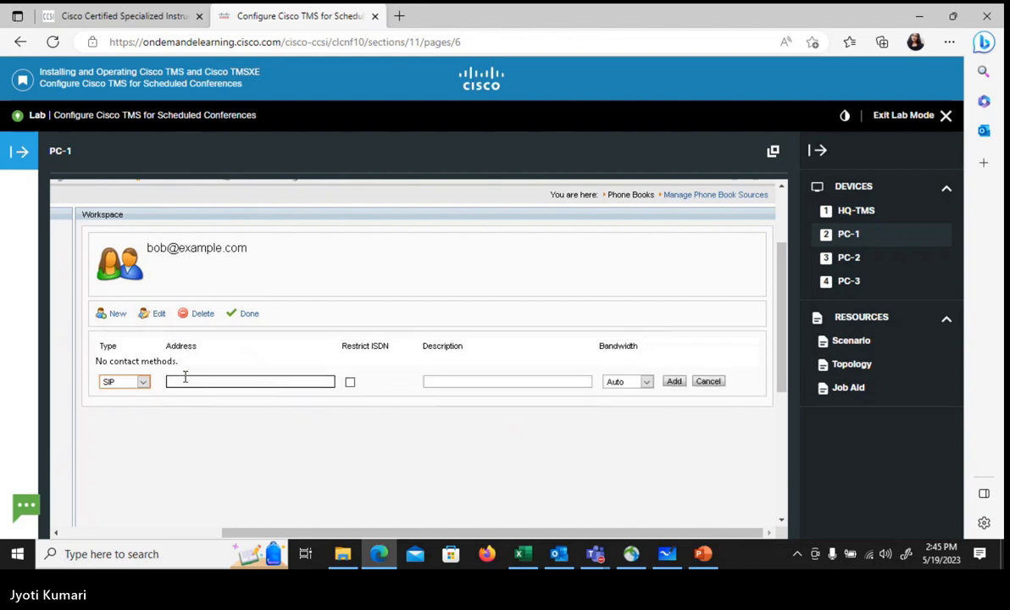
{"action": "left_click", "coordinate": [227, 382]}
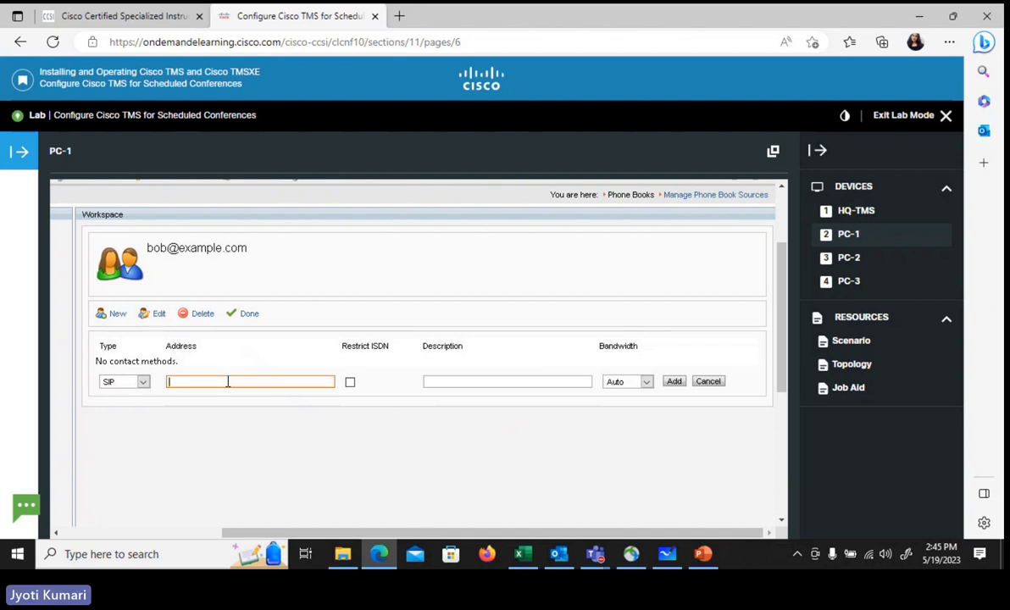
{"action": "type", "text": "bob@"}
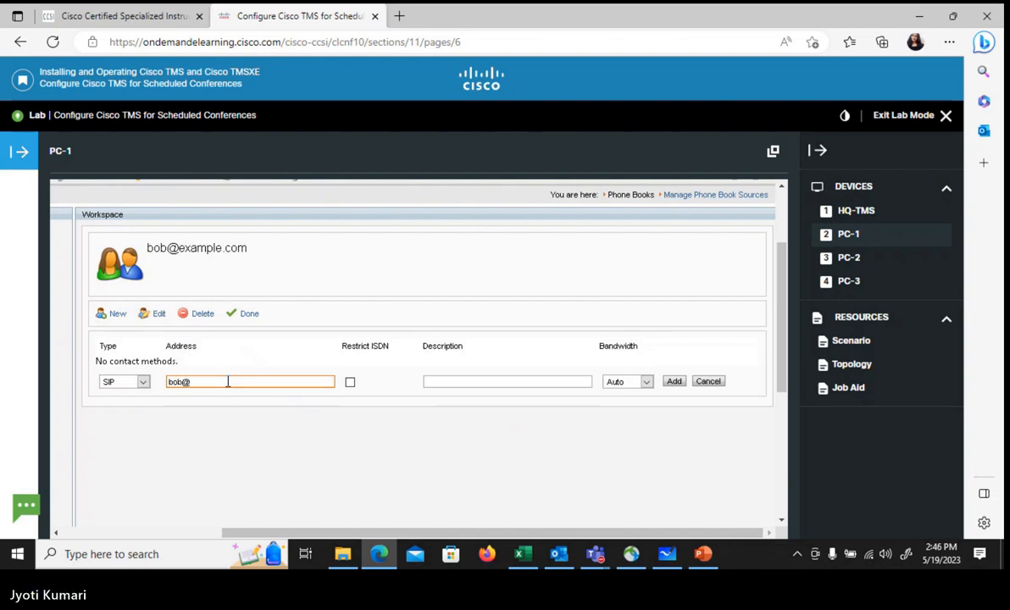
{"action": "type", "text": "example.com"}
{"action": "left_click", "coordinate": [428, 381]}
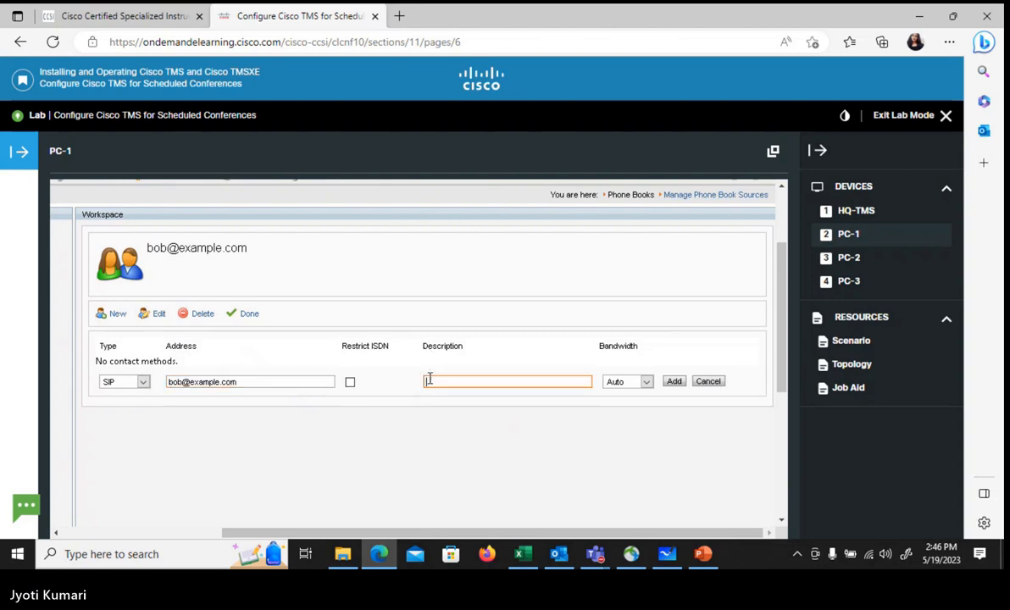
{"action": "type", "text": "test 2"}
{"action": "left_click", "coordinate": [674, 381]}
{"action": "left_click_drag", "start_coordinate": [777, 288], "coordinate": [795, 233]}
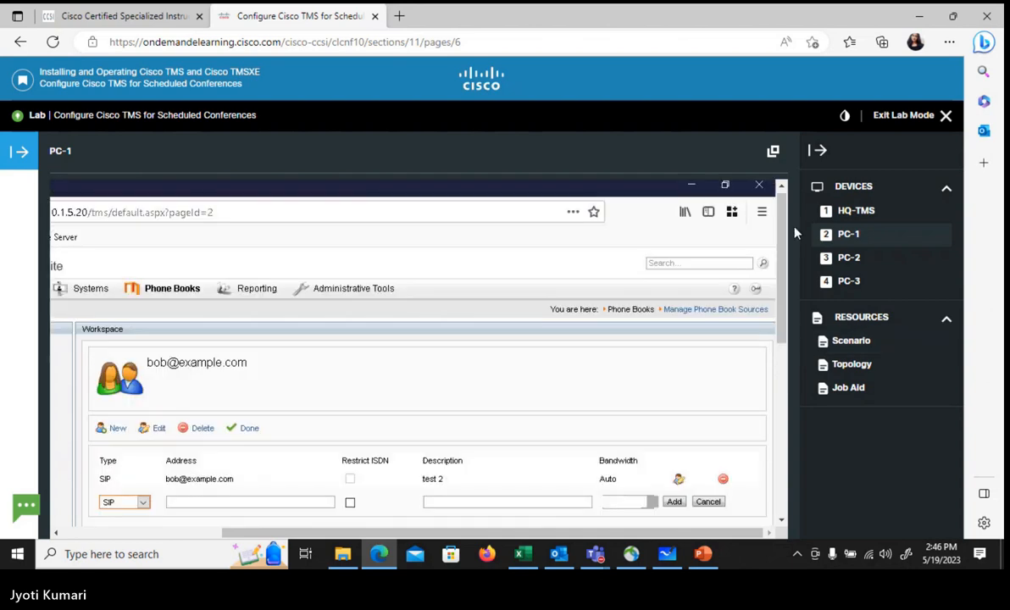
Go to Phone Books > Manage Phone Books
{"action": "left_click", "coordinate": [176, 289]}
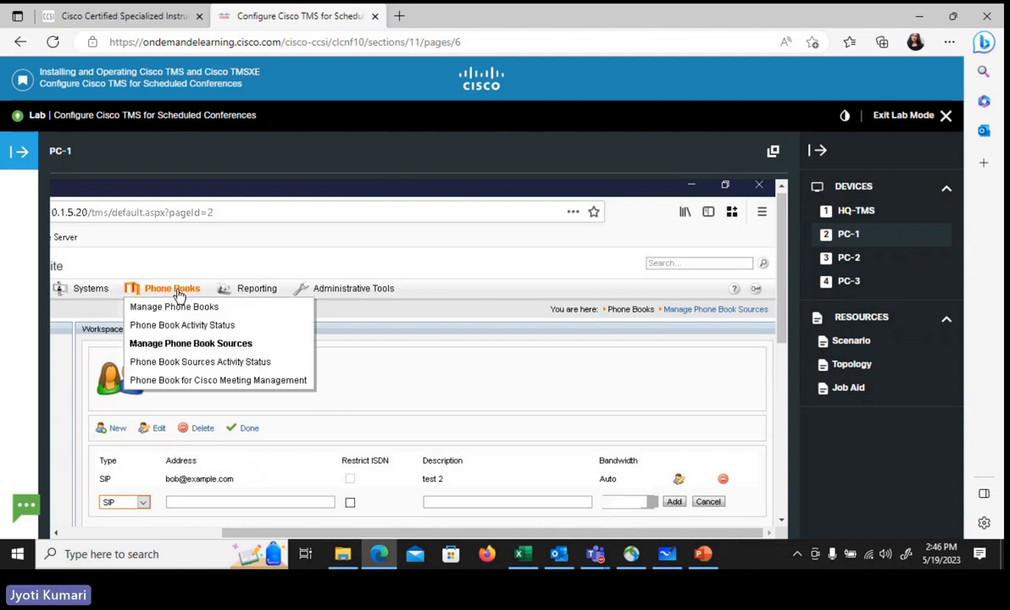
{"action": "left_click", "coordinate": [178, 307]}
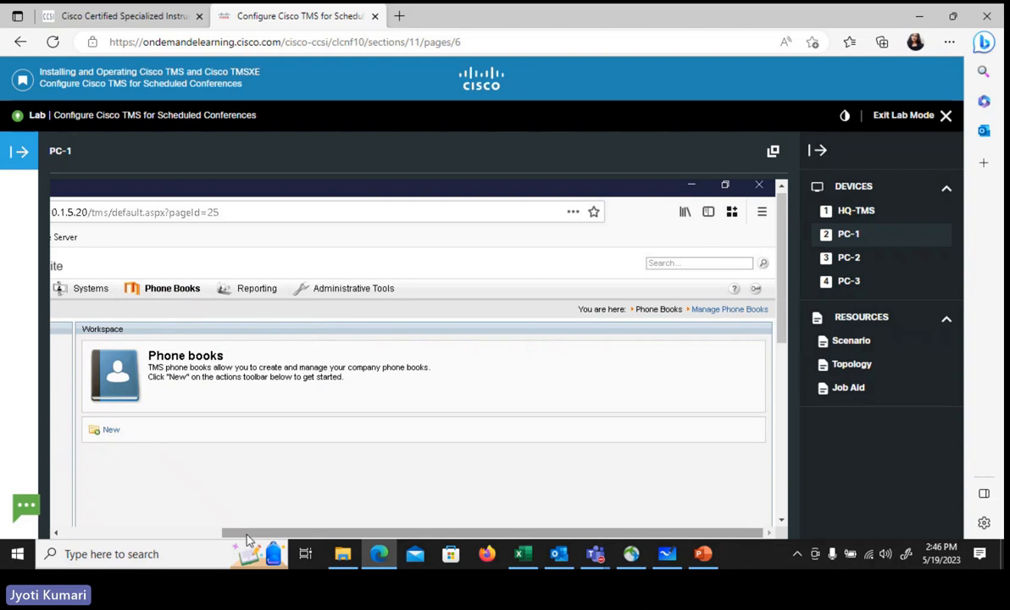
{"action": "left_click_drag", "start_coordinate": [247, 535], "coordinate": [68, 537]}
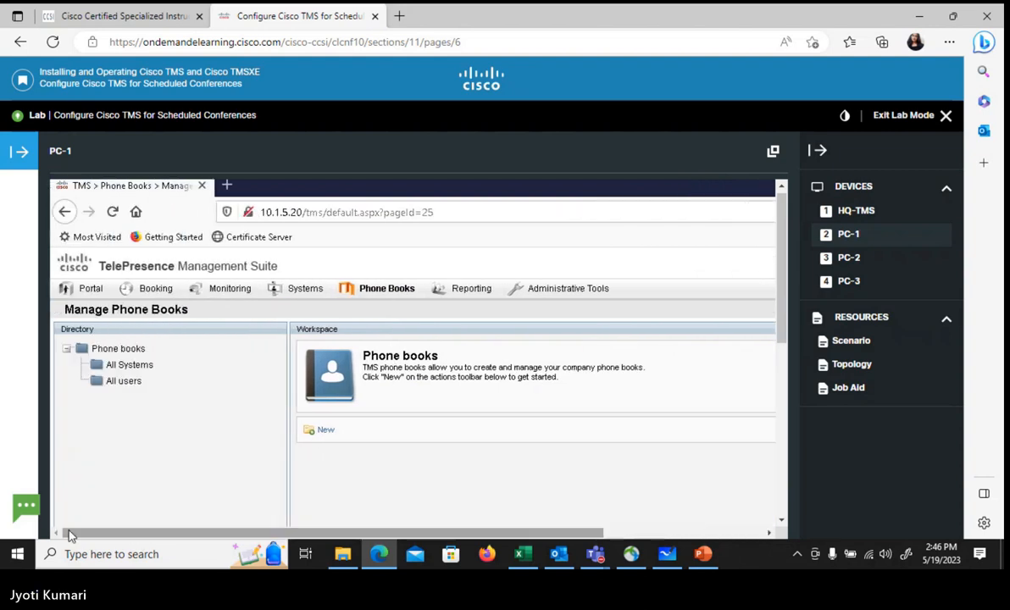
Open the All users phone book, tick its External source and connect it
{"action": "left_click", "coordinate": [110, 384]}
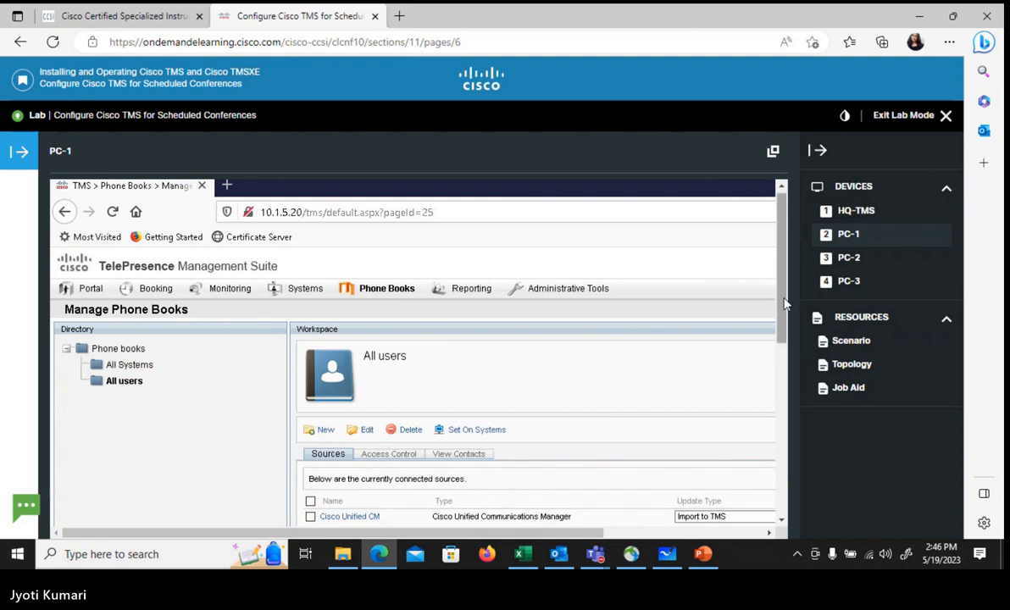
{"action": "scroll", "coordinate": [785, 304], "scroll_direction": "down", "scroll_amount": 3}
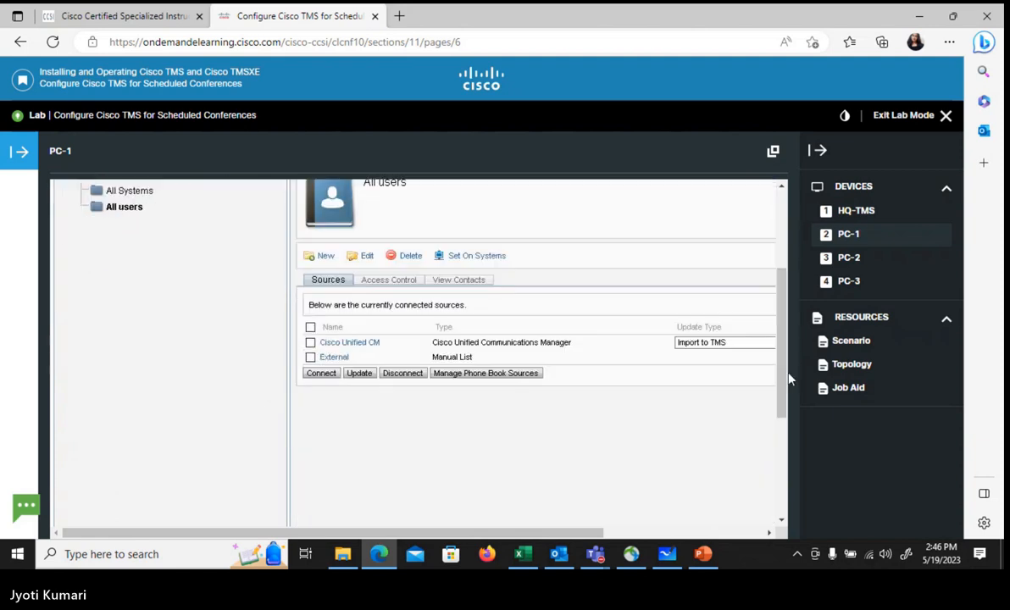
{"action": "left_click", "coordinate": [310, 356]}
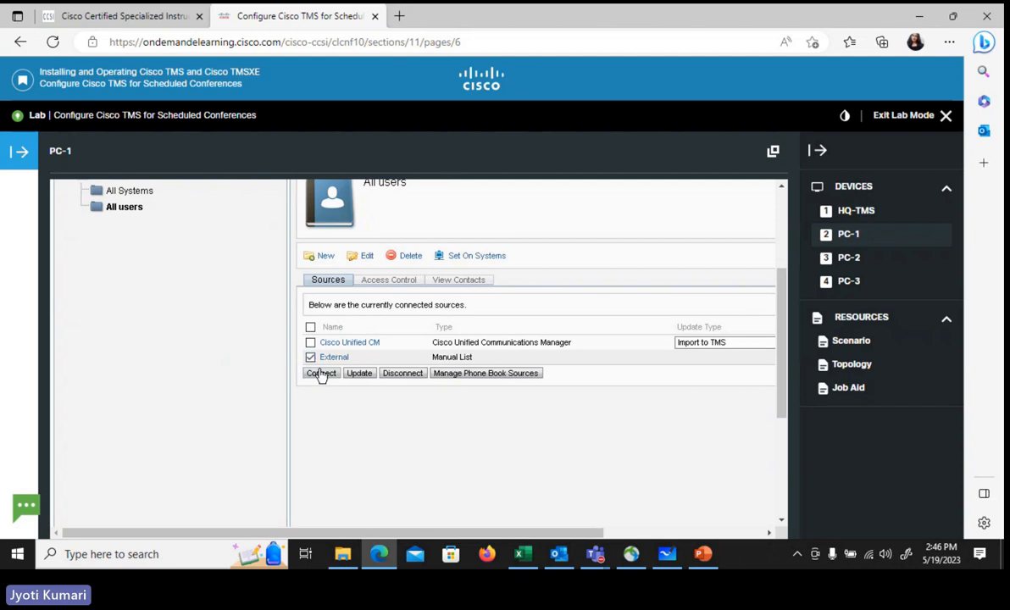
{"action": "left_click", "coordinate": [321, 374]}
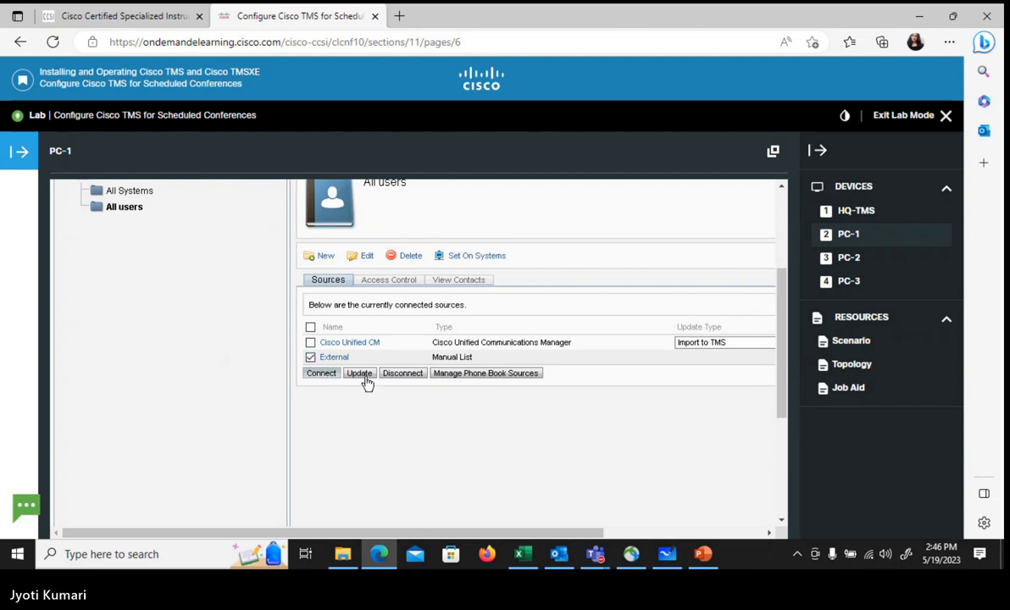
List the 8 contacts in All users, then return to Manage Phone Books
{"action": "left_click", "coordinate": [458, 283]}
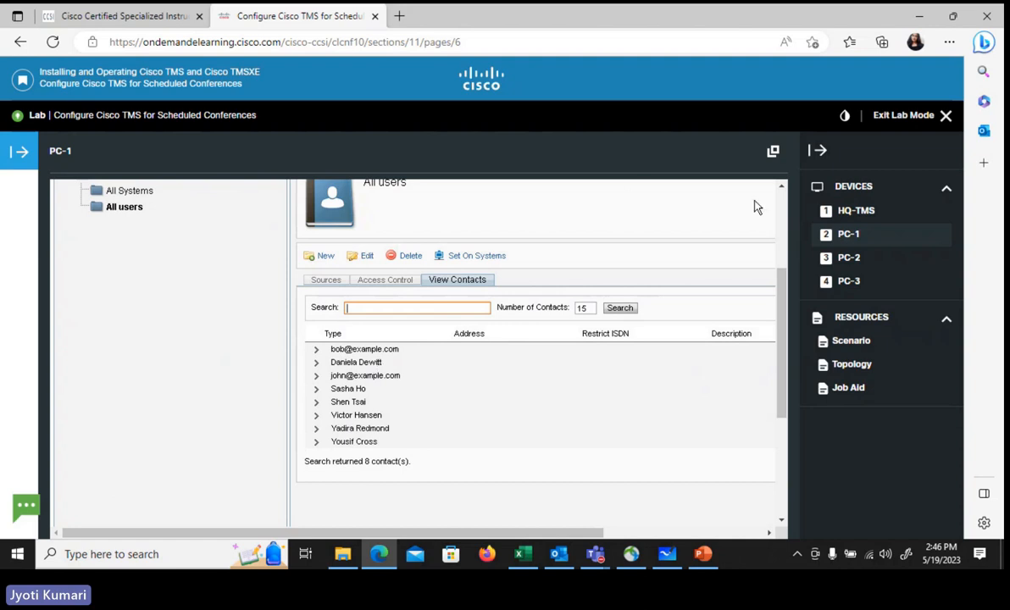
{"action": "scroll", "coordinate": [781, 206], "scroll_direction": "up", "scroll_amount": 5}
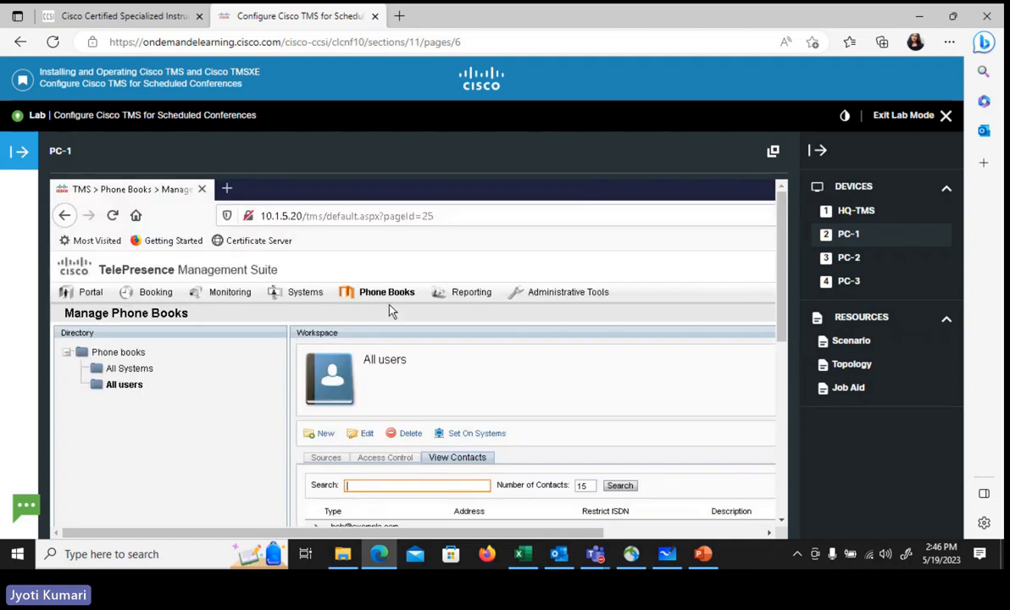
{"action": "left_click", "coordinate": [398, 308]}
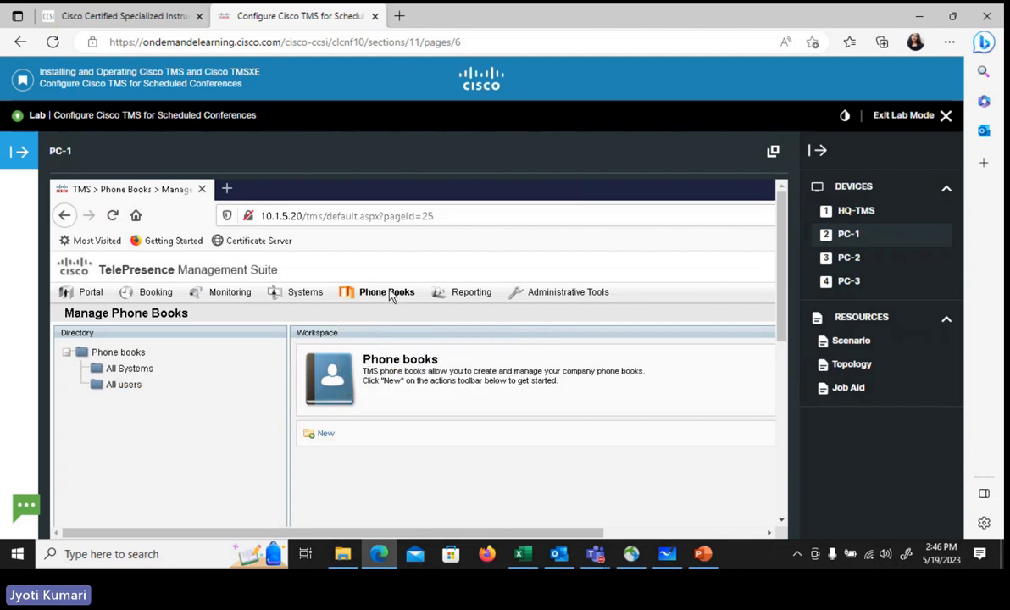
Reopen Manage Phone Books, collapse the lab side panel and minimise the remote Firefox window
{"action": "left_click", "coordinate": [395, 312]}
{"action": "mouse_move", "coordinate": [780, 272]}
{"action": "left_mouse_down"}
{"action": "mouse_move", "coordinate": [770, 448]}
{"action": "mouse_move", "coordinate": [771, 269]}
{"action": "left_mouse_up"}
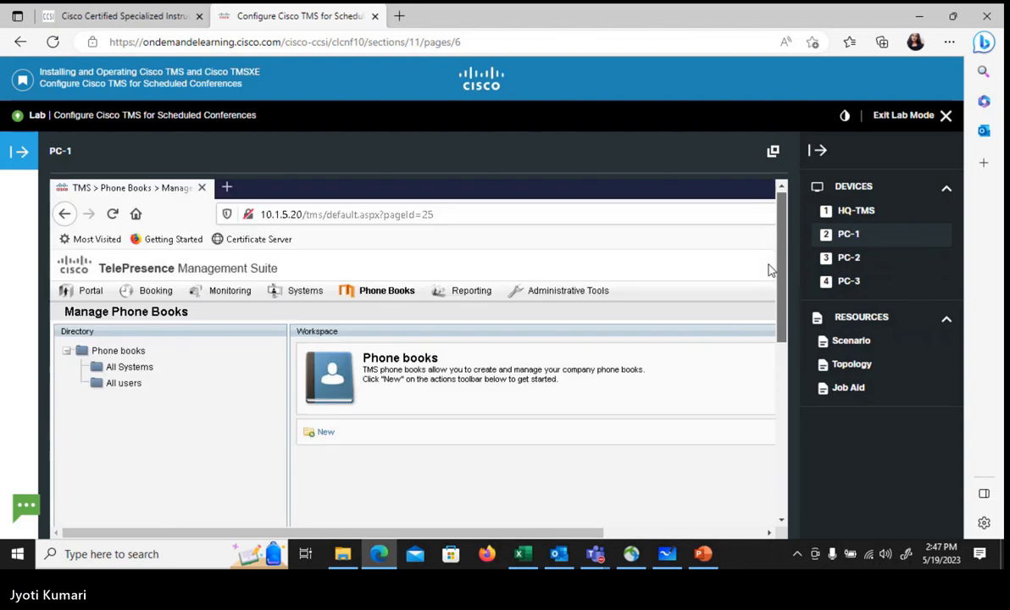
{"action": "left_click_drag", "start_coordinate": [478, 532], "coordinate": [667, 532]}
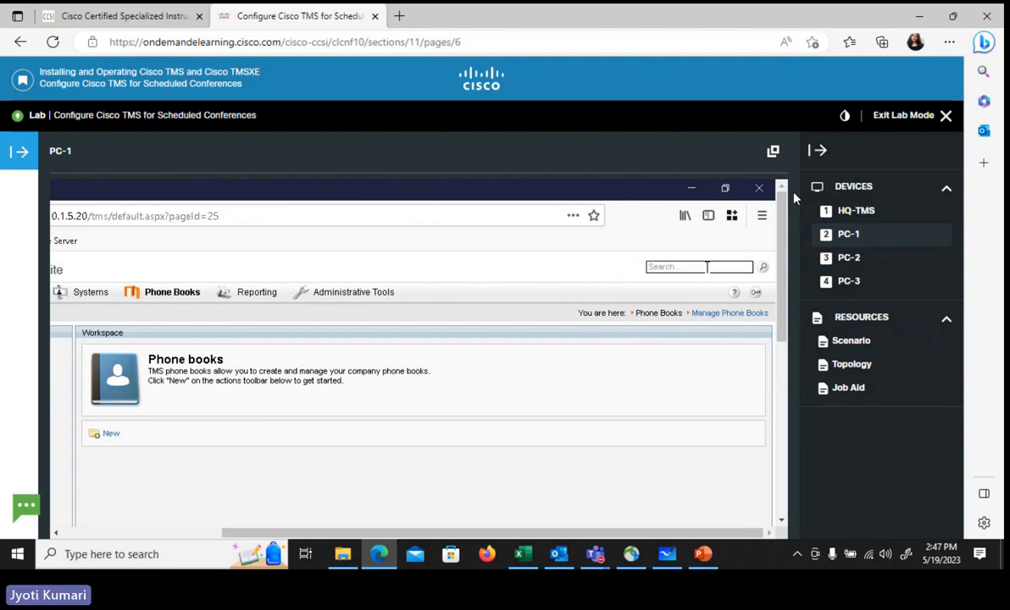
{"action": "left_click", "coordinate": [821, 151]}
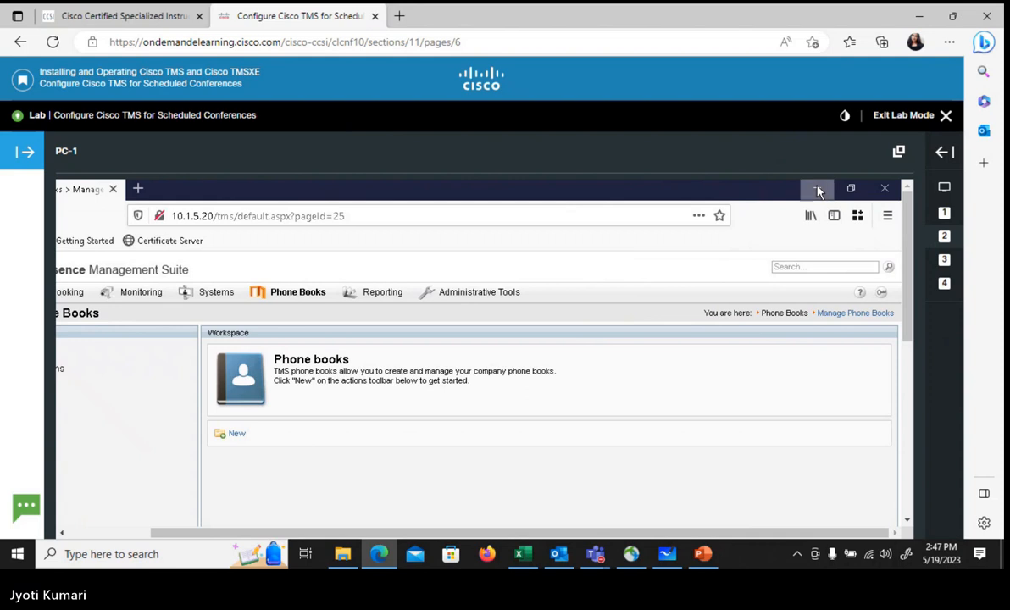
{"action": "left_click", "coordinate": [817, 190]}
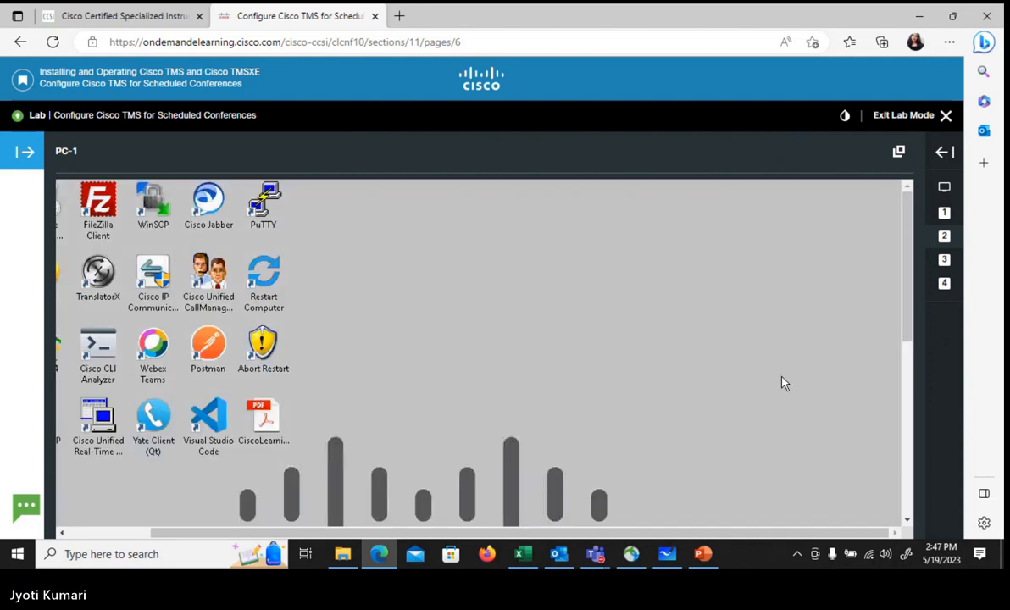
Launch Cisco Jabber on PC-1 and open the Job Aid's Dial Plan and device list
{"action": "double_click", "coordinate": [210, 210]}
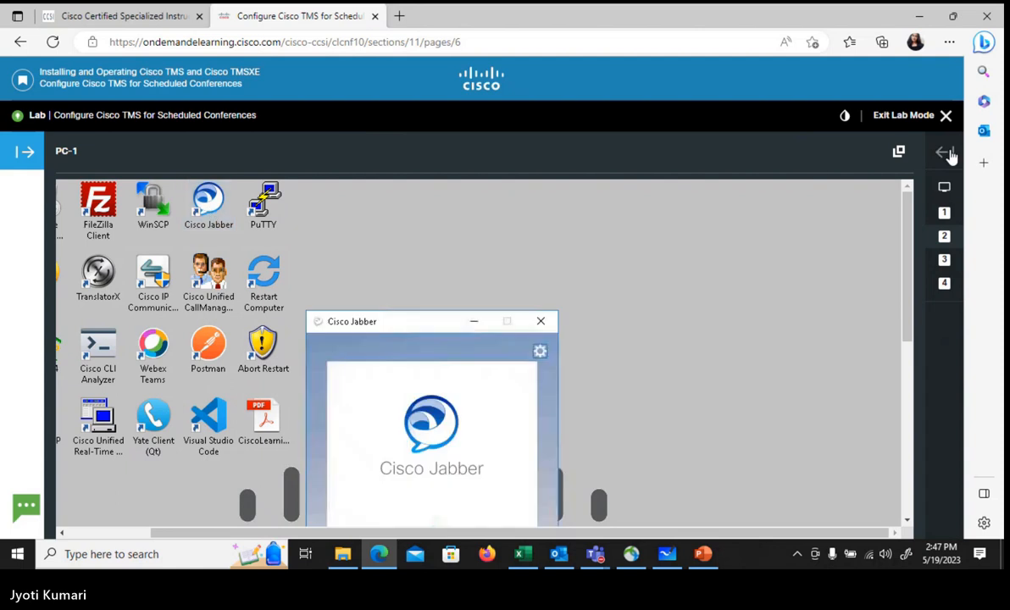
{"action": "left_click", "coordinate": [947, 154]}
{"action": "left_click", "coordinate": [866, 391]}
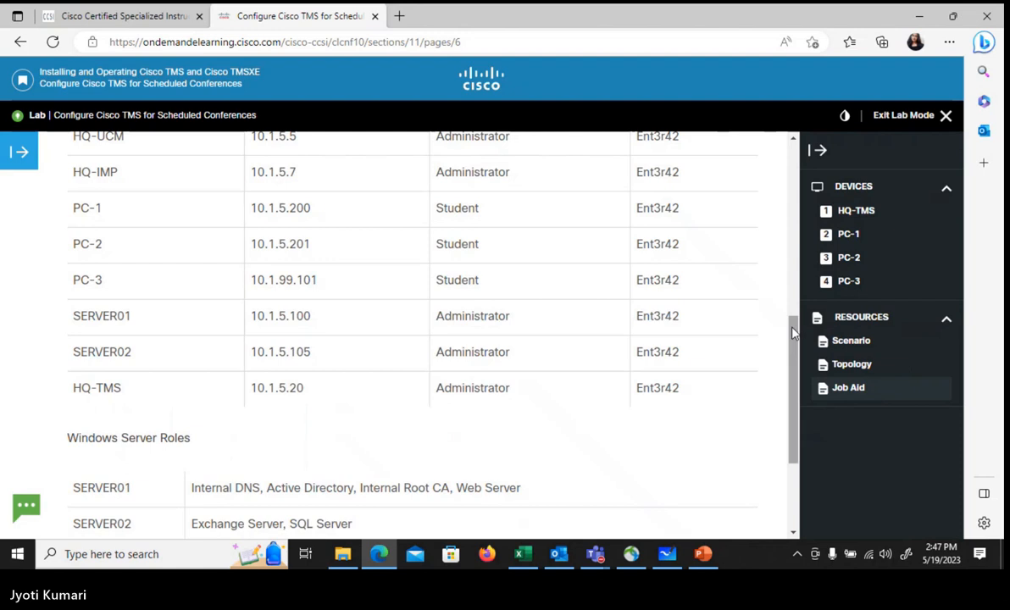
{"action": "left_click_drag", "start_coordinate": [793, 335], "coordinate": [779, 145]}
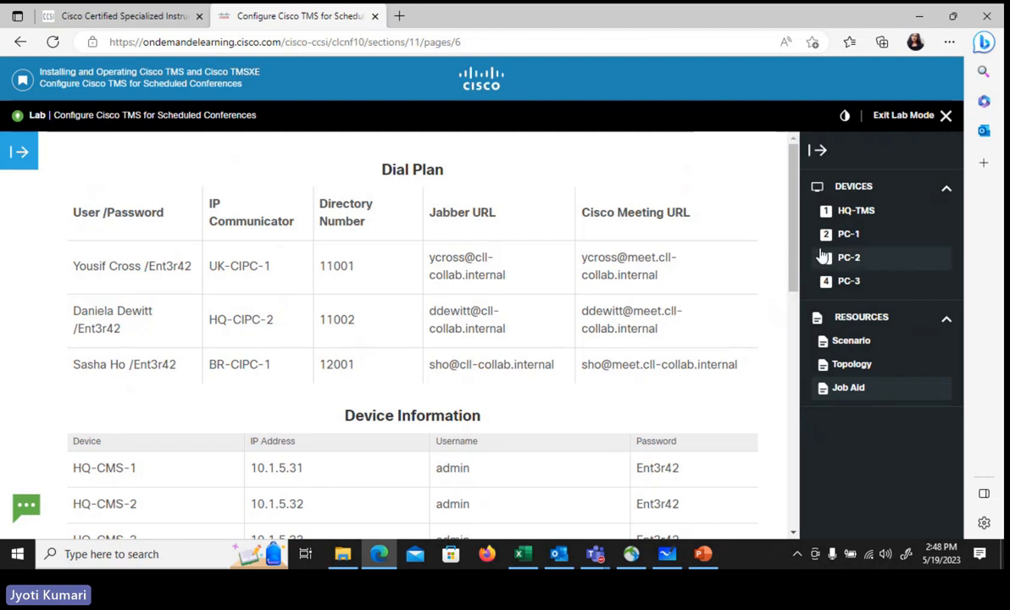
Start typing the HQ user's Jabber address on PC-1, checking it in the Job Aid
{"action": "left_click", "coordinate": [850, 234]}
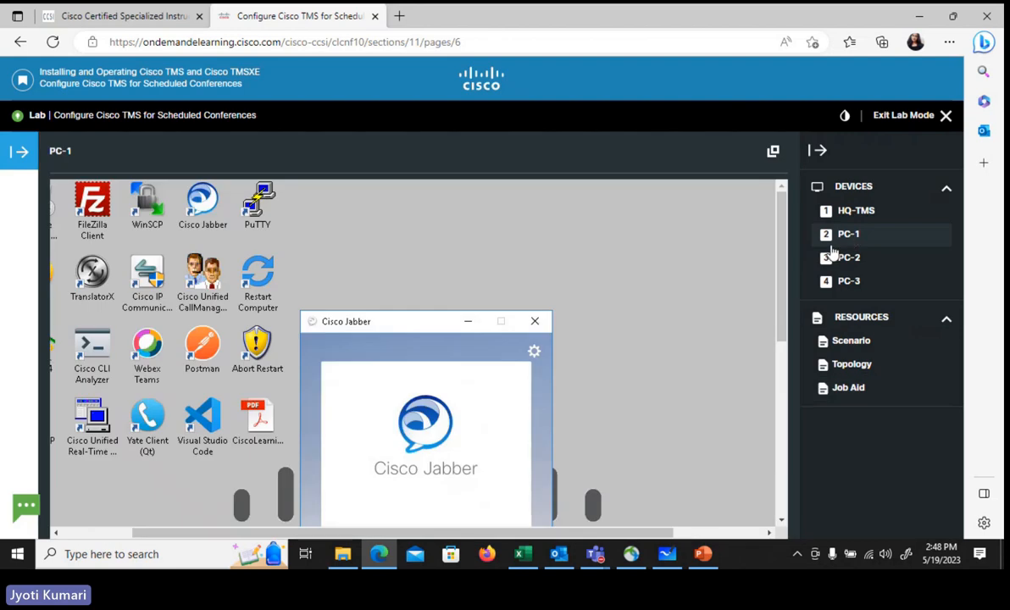
{"action": "scroll", "coordinate": [737, 339], "scroll_direction": "down", "scroll_amount": 5}
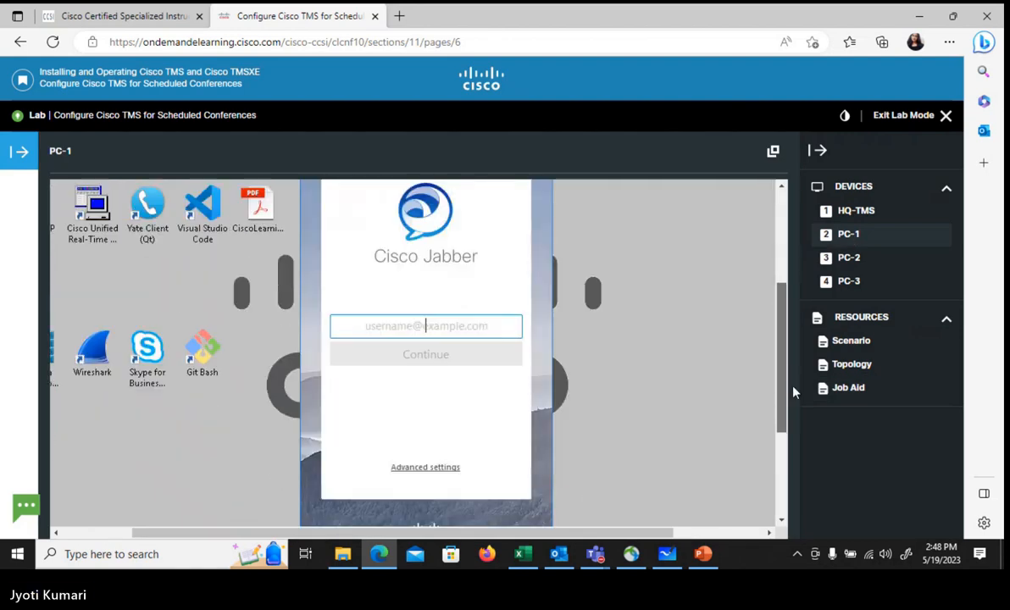
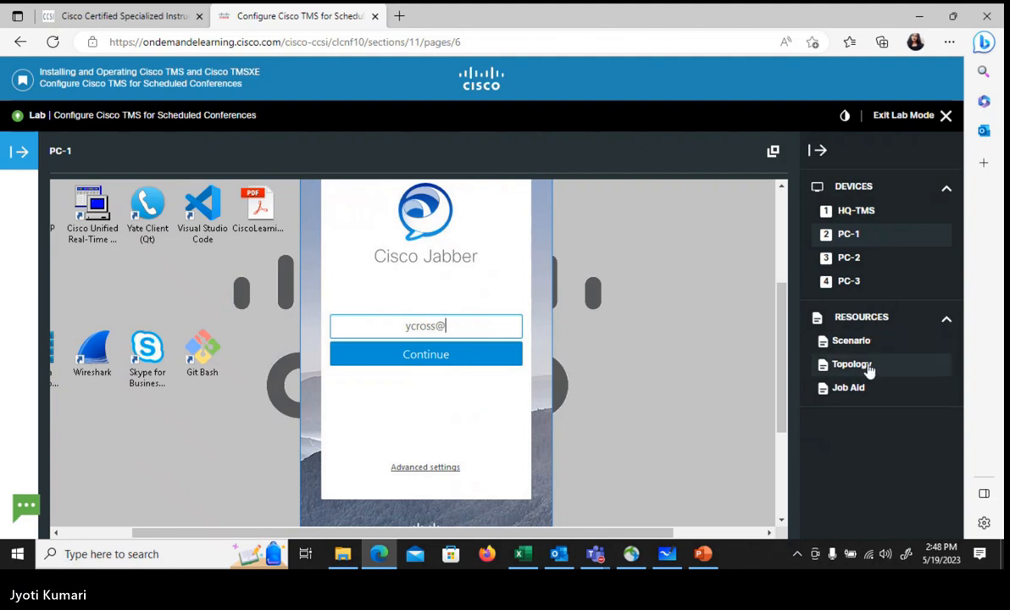
{"action": "left_click", "coordinate": [848, 387]}
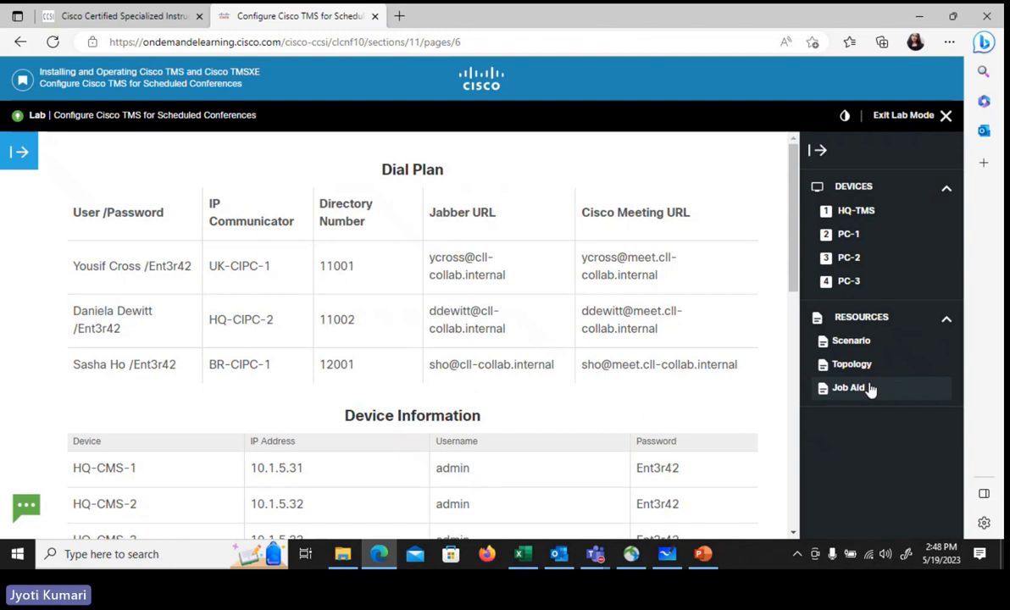
{"action": "left_click", "coordinate": [848, 235]}
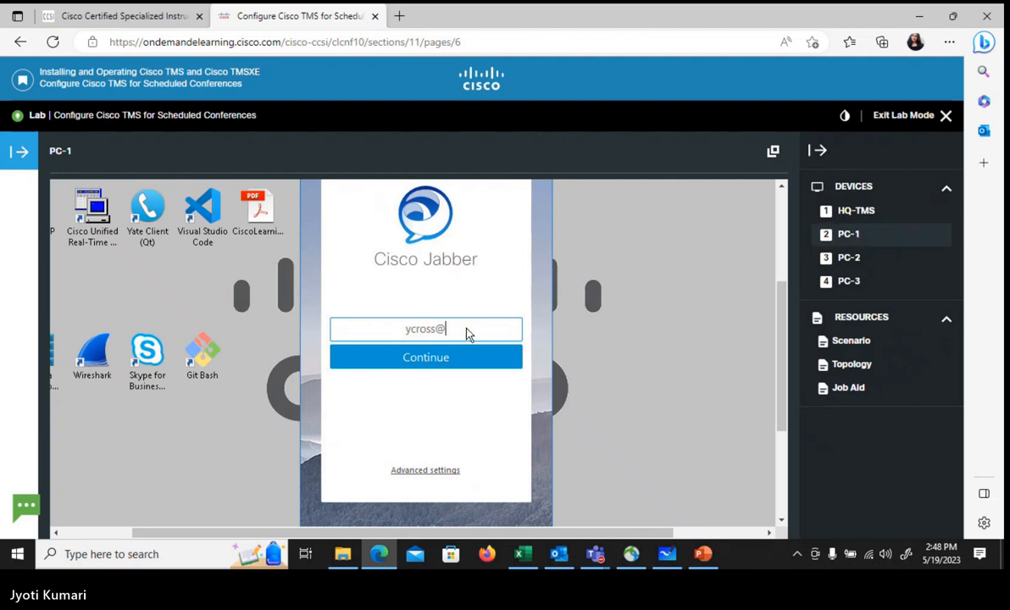
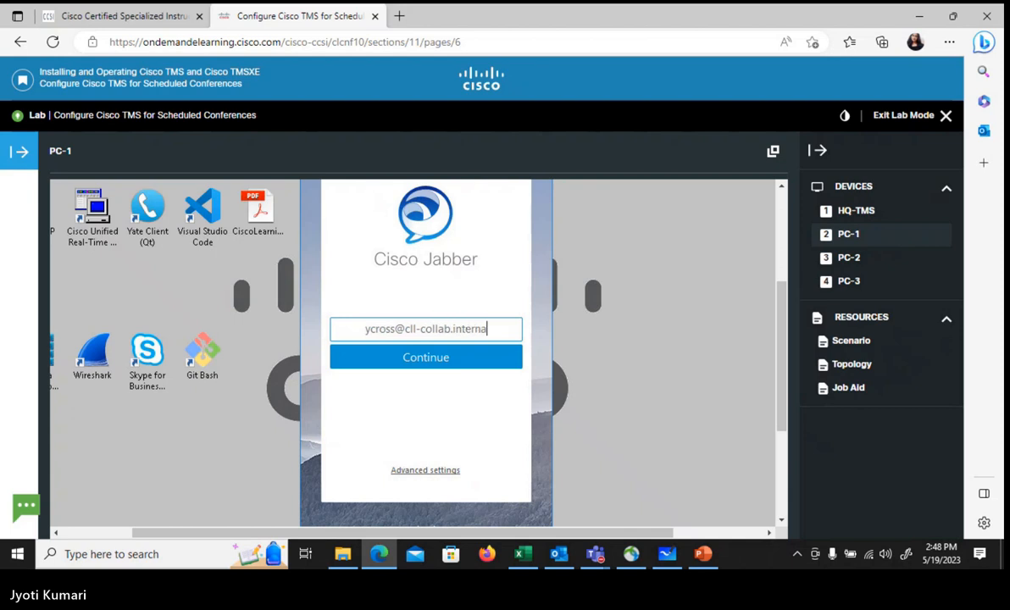
Complete the cll-collab.internal address, submit it and accept the server certificate
{"action": "key", "text": "Return"}
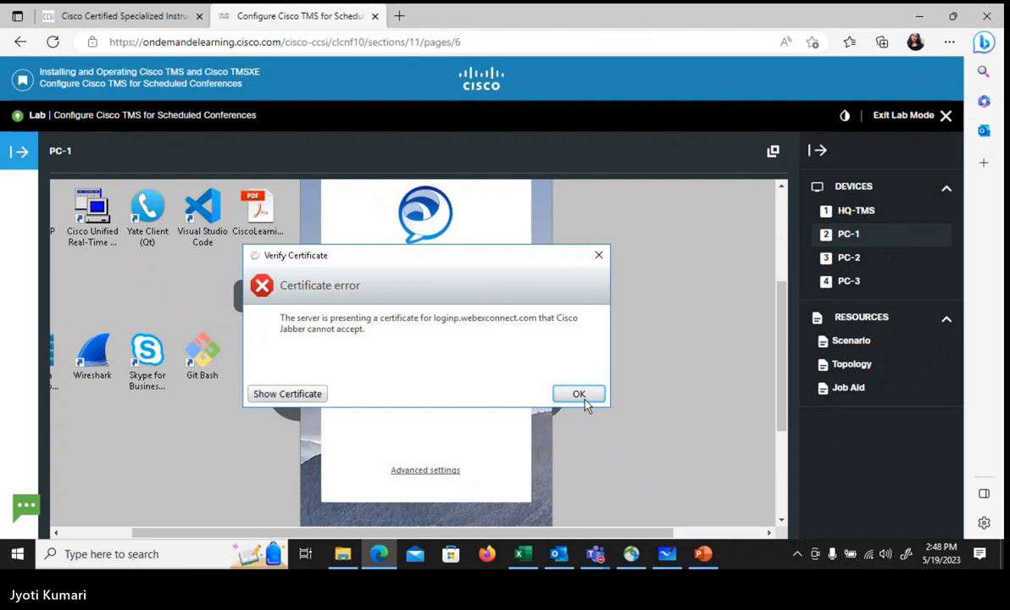
{"action": "left_click", "coordinate": [577, 394]}
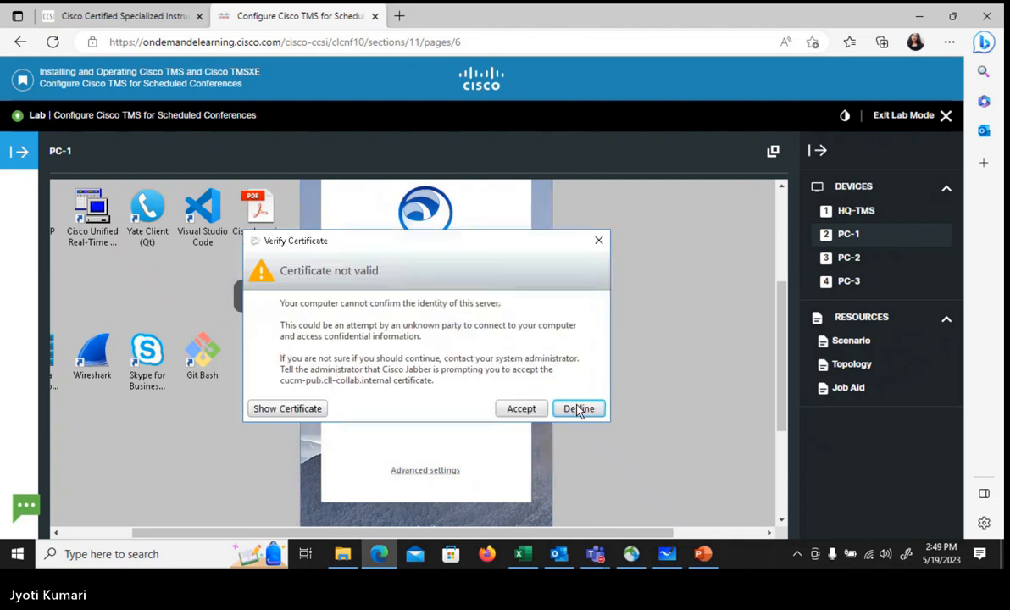
{"action": "left_click", "coordinate": [521, 410]}
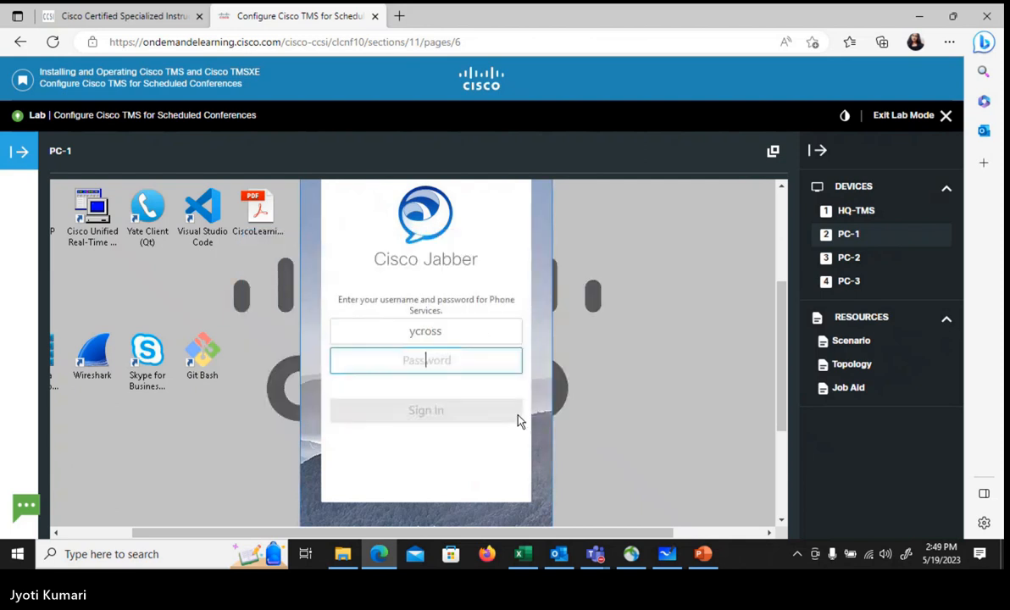
Enter the account password, sign in to Jabber accepting the certificate, and reopen the Job Aid
{"action": "type", "text": "*******"}
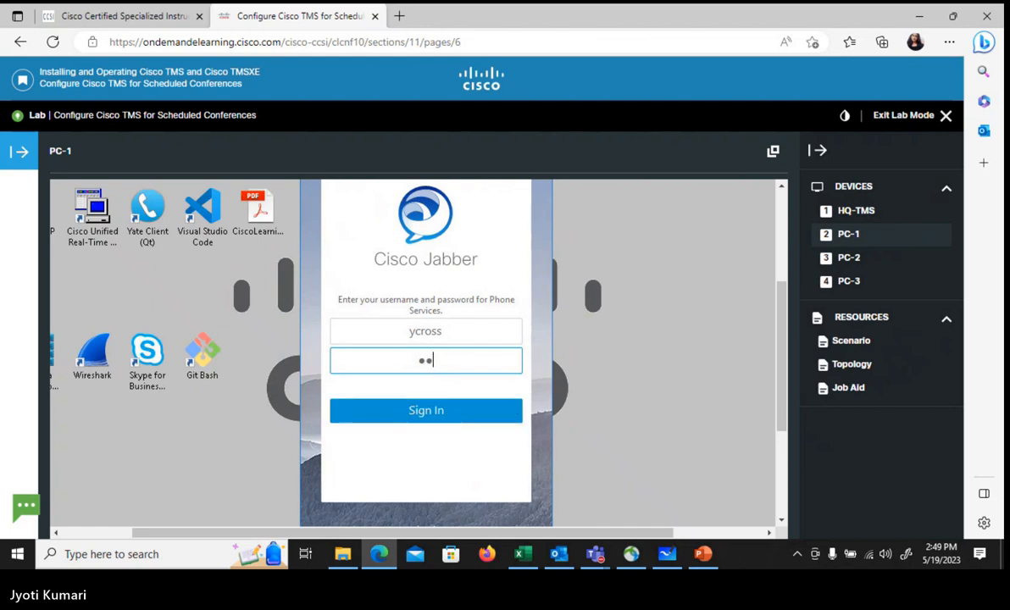
{"action": "left_click", "coordinate": [517, 414]}
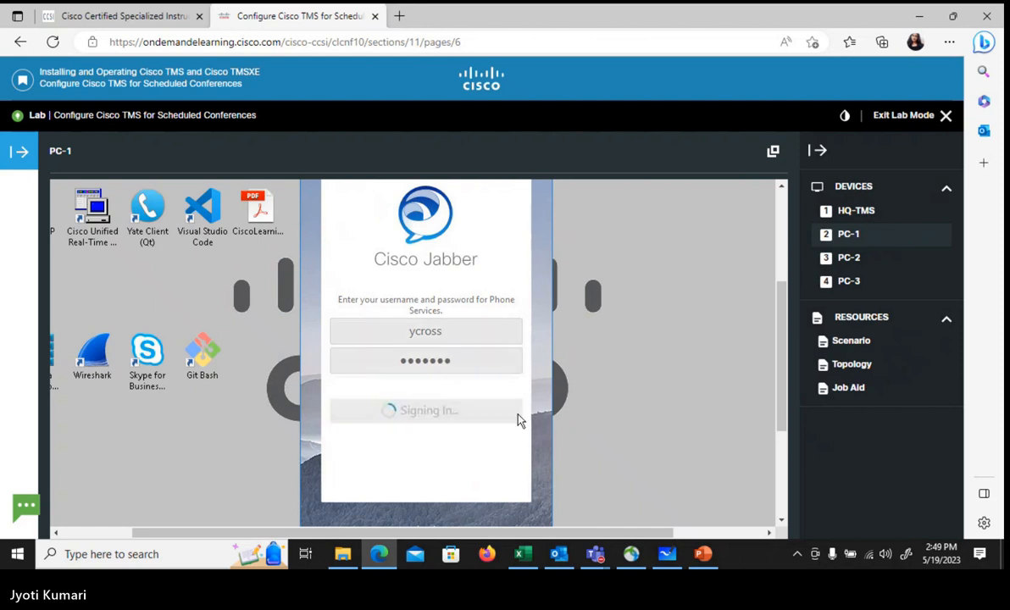
{"action": "left_click", "coordinate": [523, 410]}
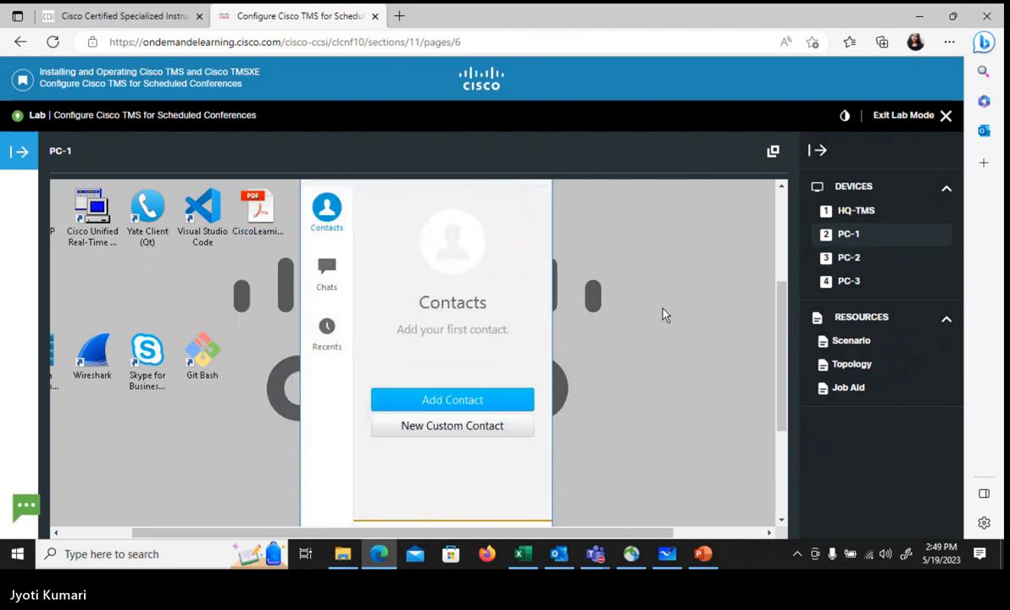
{"action": "left_click_drag", "start_coordinate": [782, 315], "coordinate": [782, 279]}
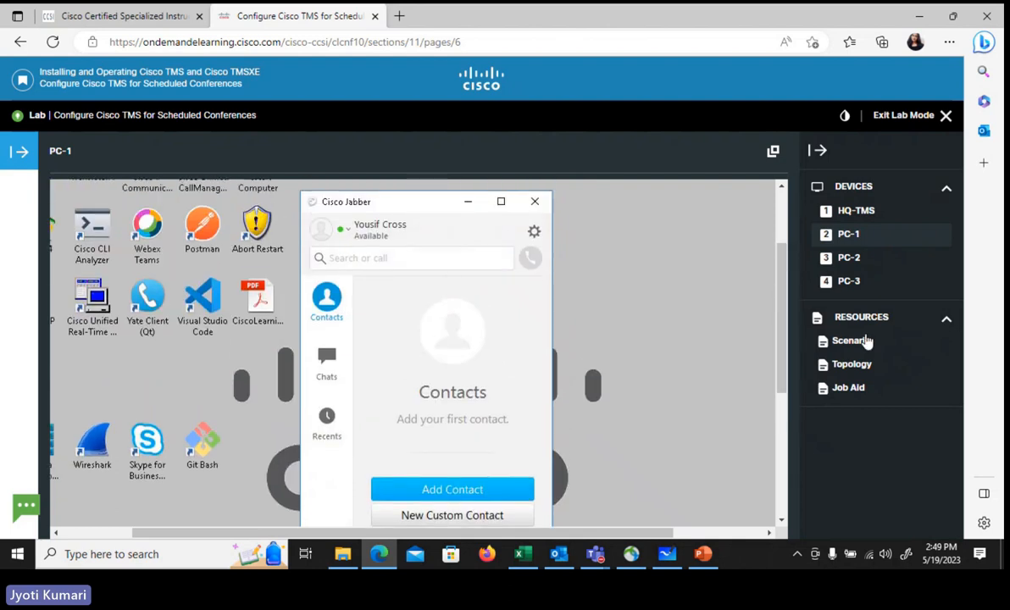
{"action": "left_click", "coordinate": [849, 389]}
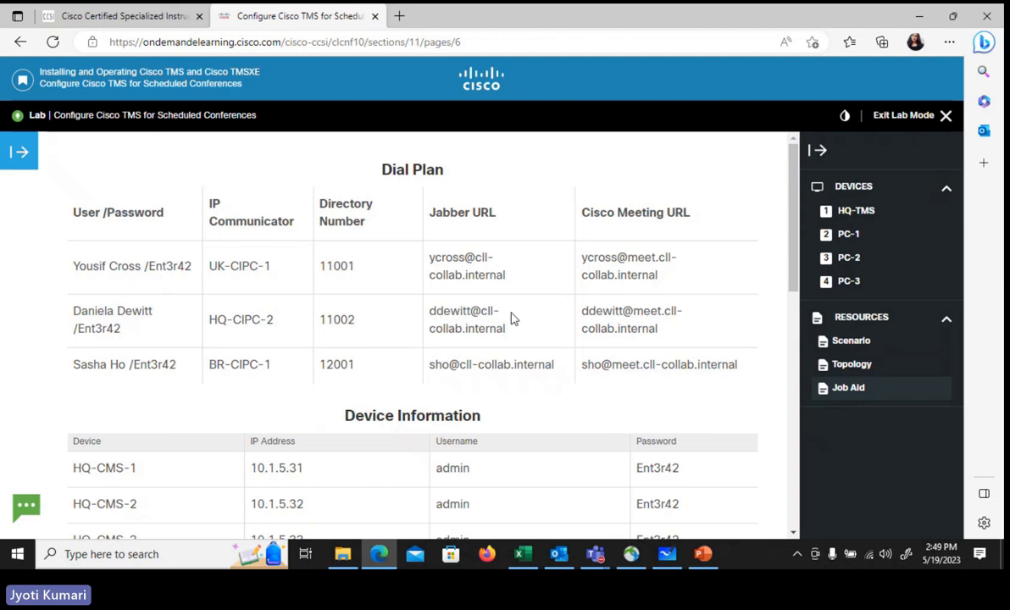
On PC-2, submit the user's cll-collab.internal Jabber address and clear the certificate prompts
{"action": "left_click", "coordinate": [846, 264]}
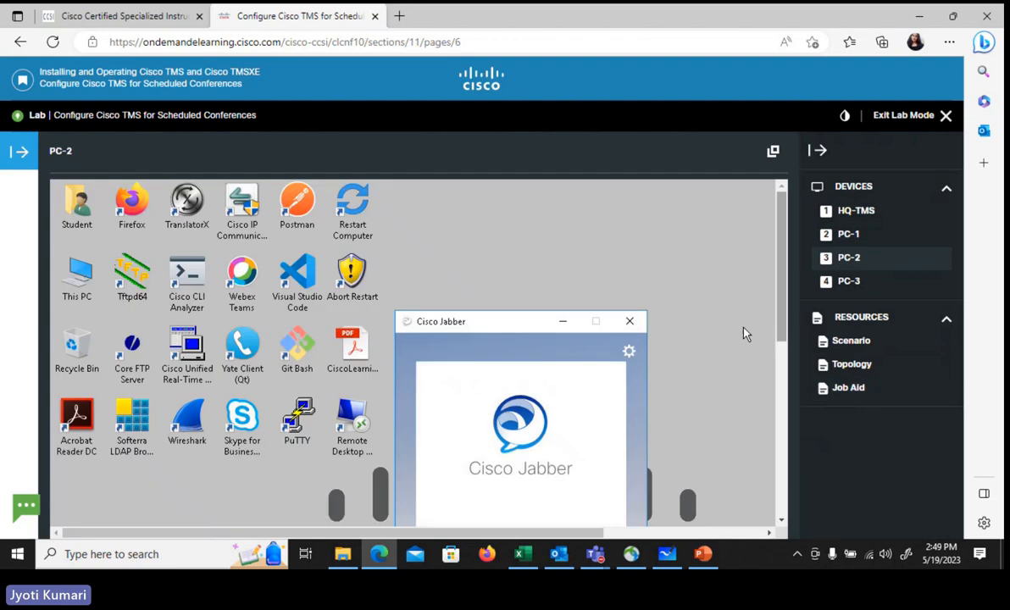
{"action": "scroll", "coordinate": [746, 339], "scroll_direction": "down", "scroll_amount": 2}
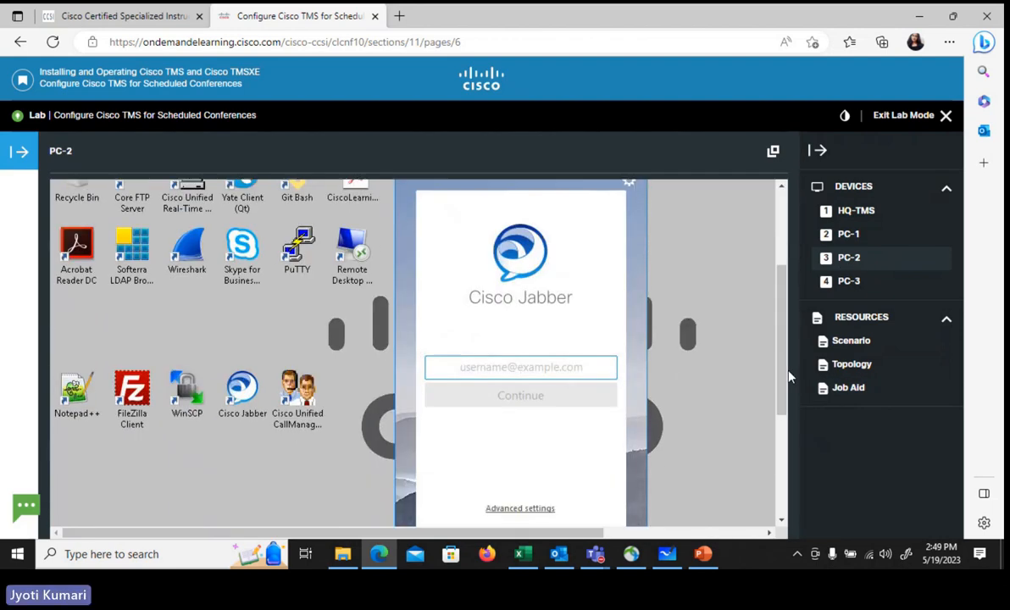
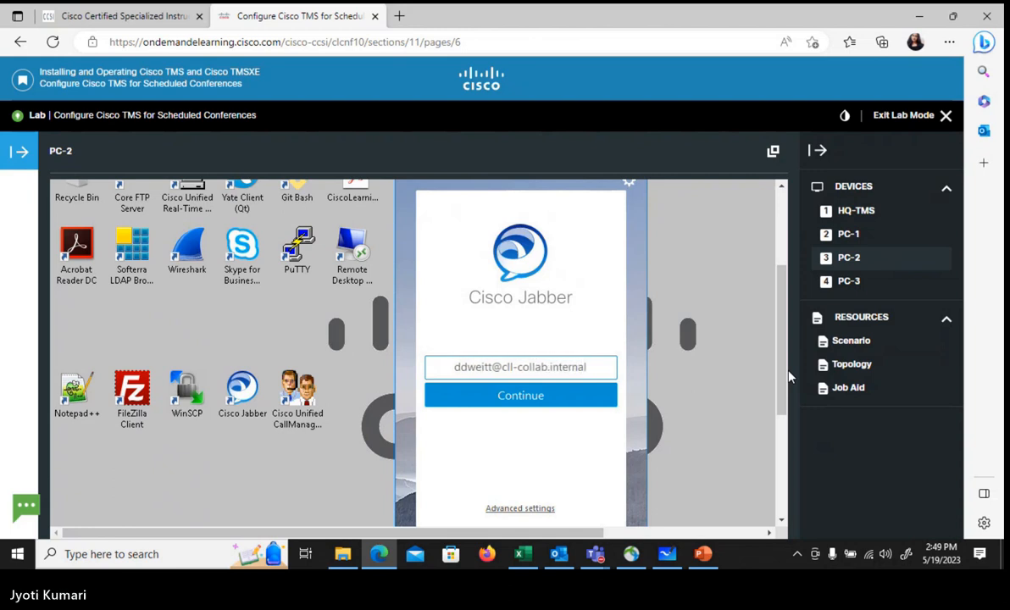
{"action": "key", "text": "Return"}
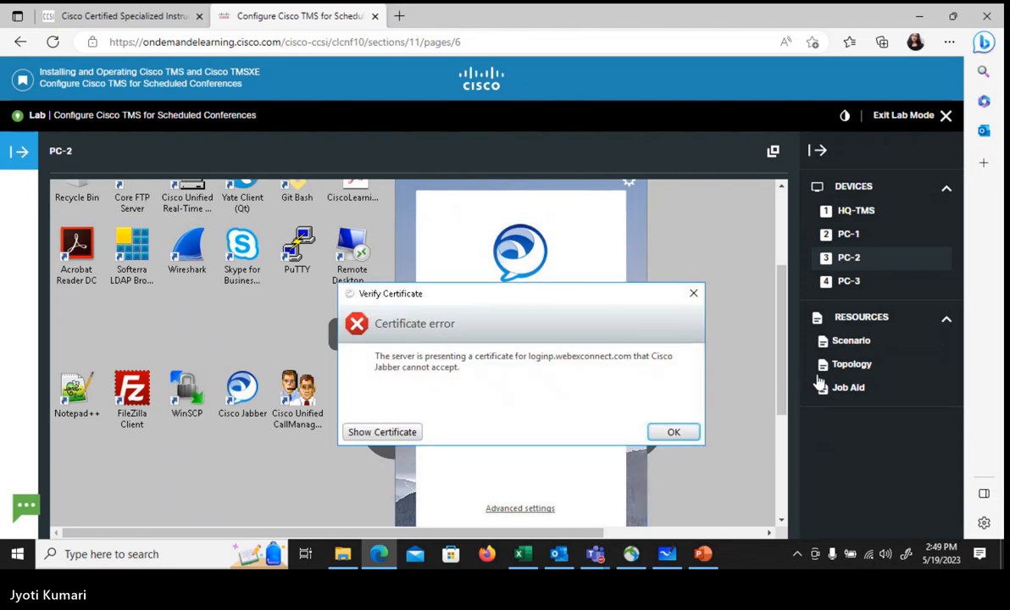
{"action": "left_click", "coordinate": [673, 432]}
{"action": "scroll", "coordinate": [729, 336], "scroll_direction": "down", "scroll_amount": 2}
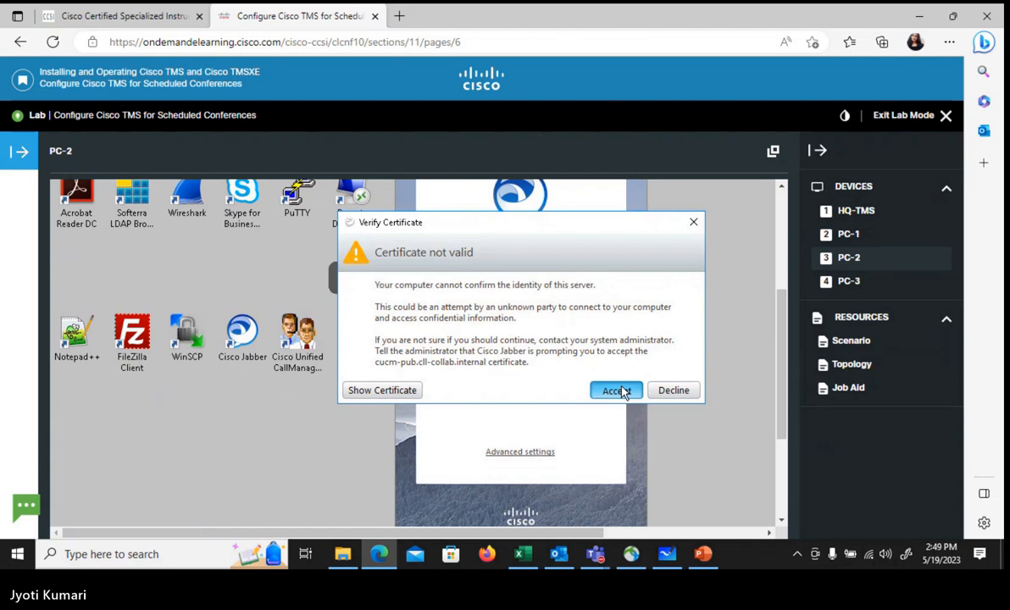
{"action": "left_click", "coordinate": [618, 395]}
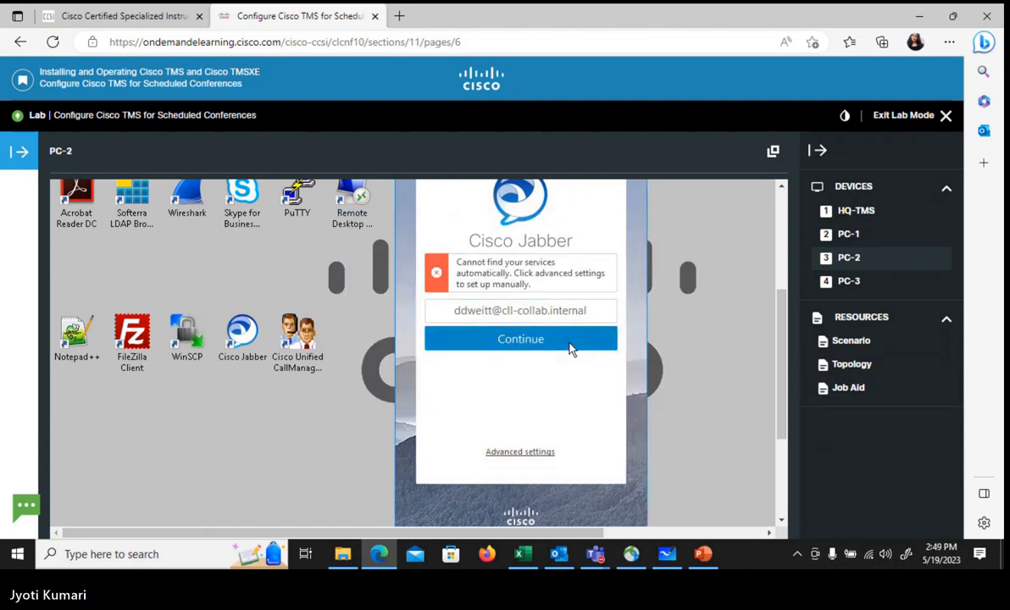
{"action": "left_click", "coordinate": [571, 348]}
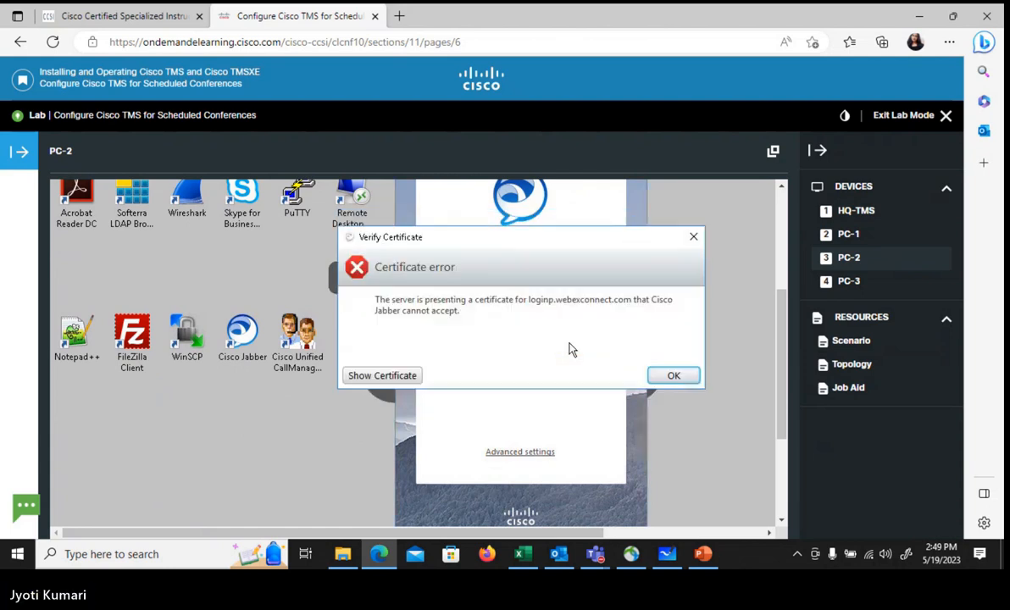
{"action": "left_click", "coordinate": [668, 378]}
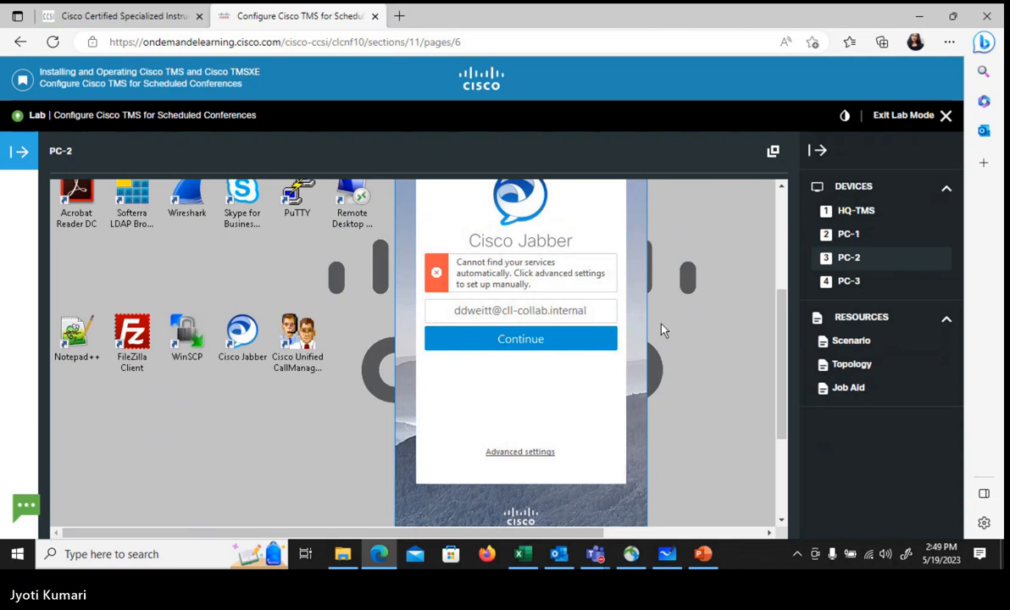
Correct the misspelled username and resubmit it
{"action": "left_click", "coordinate": [492, 310]}
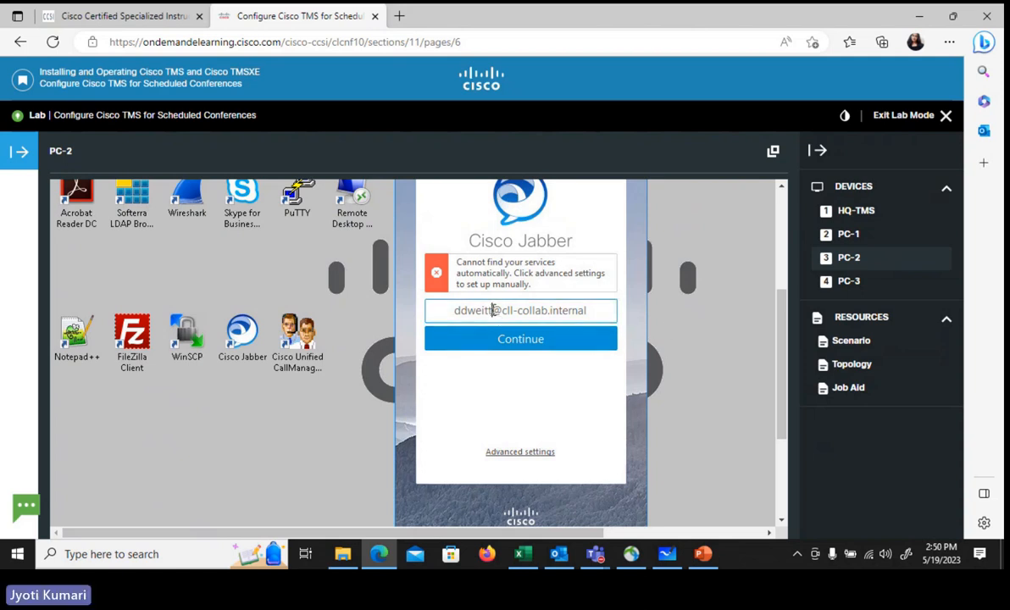
{"action": "key", "text": "BackSpace"}
{"action": "key", "text": "BackSpace"}
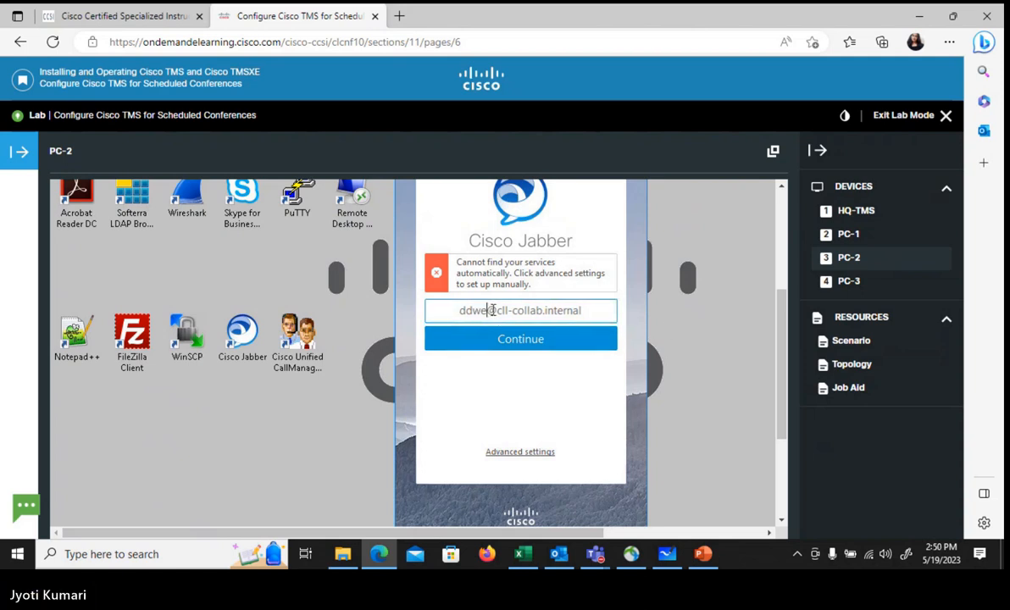
{"action": "key", "text": "BackSpace"}
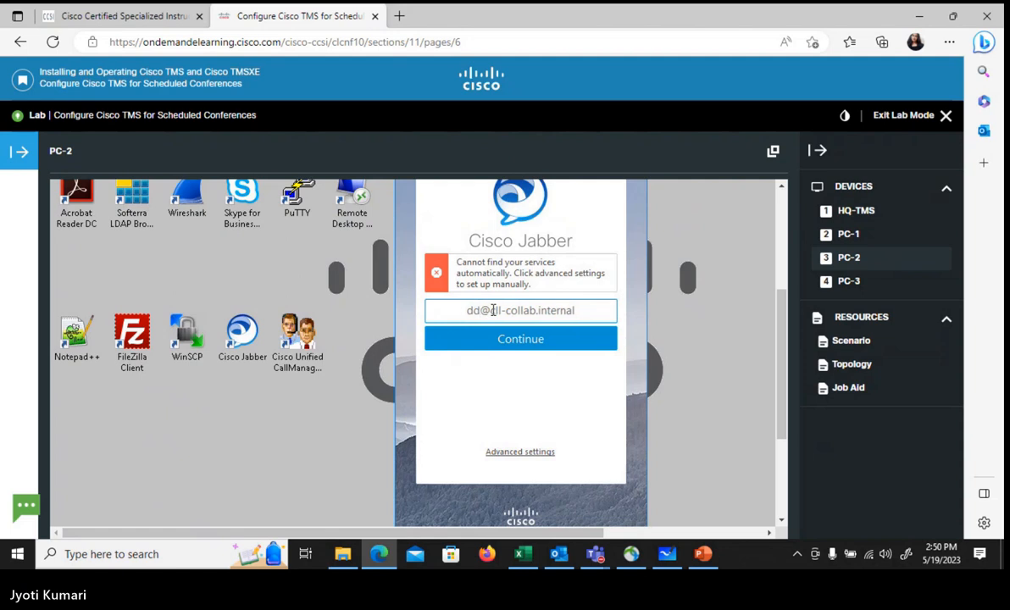
{"action": "type", "text": "ewitt"}
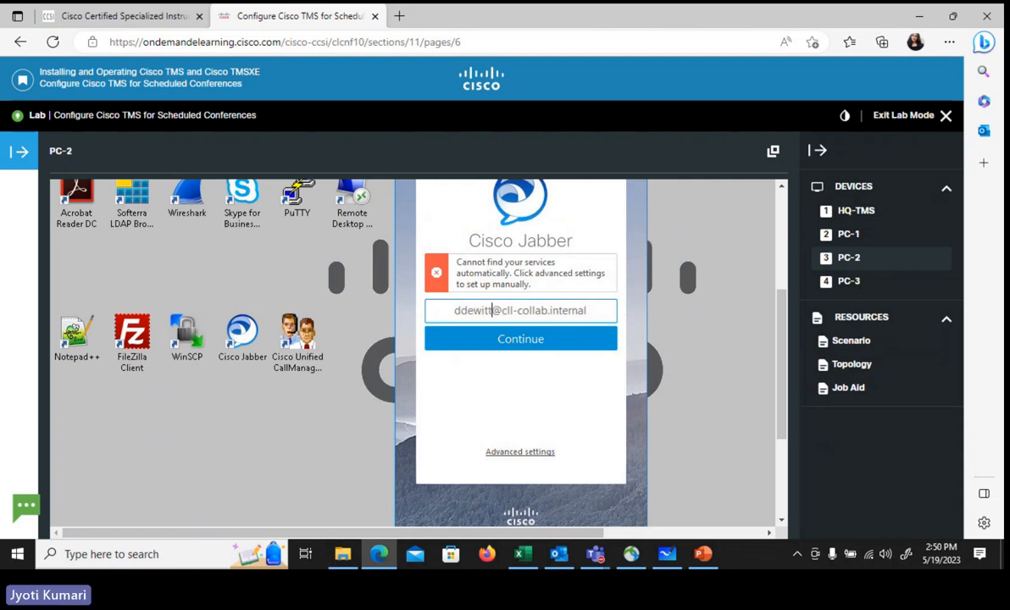
{"action": "key", "text": "Return"}
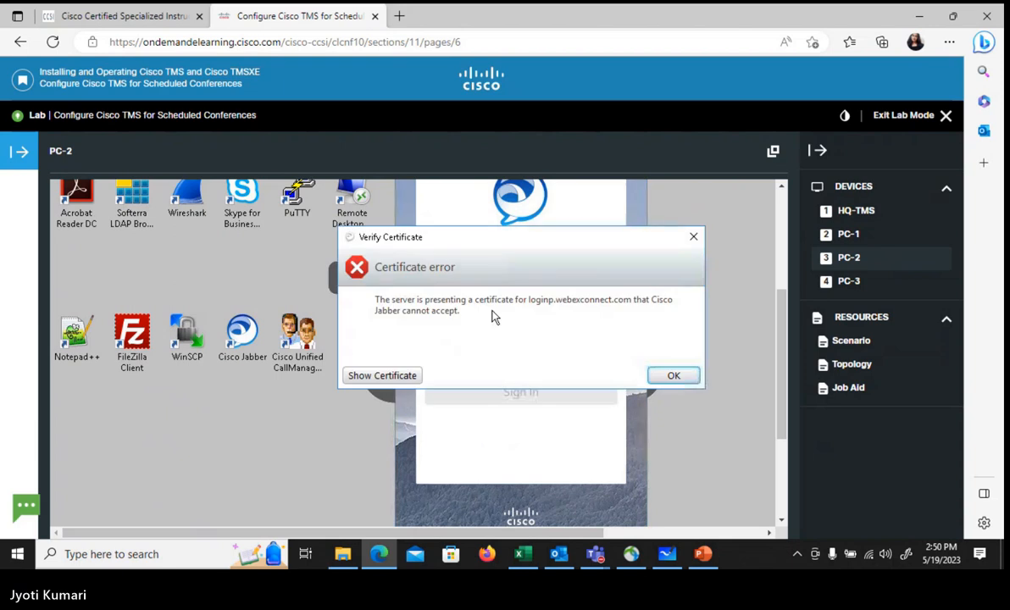
Enter the account password, sign in and accept both server certificates
{"action": "left_click", "coordinate": [671, 377]}
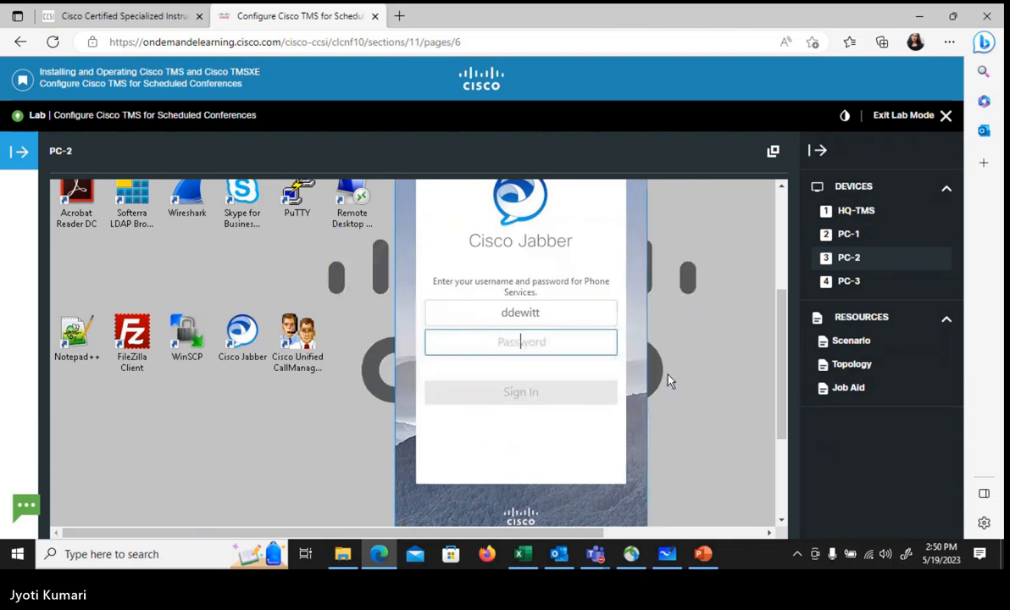
{"action": "type", "text": "C1sco12"}
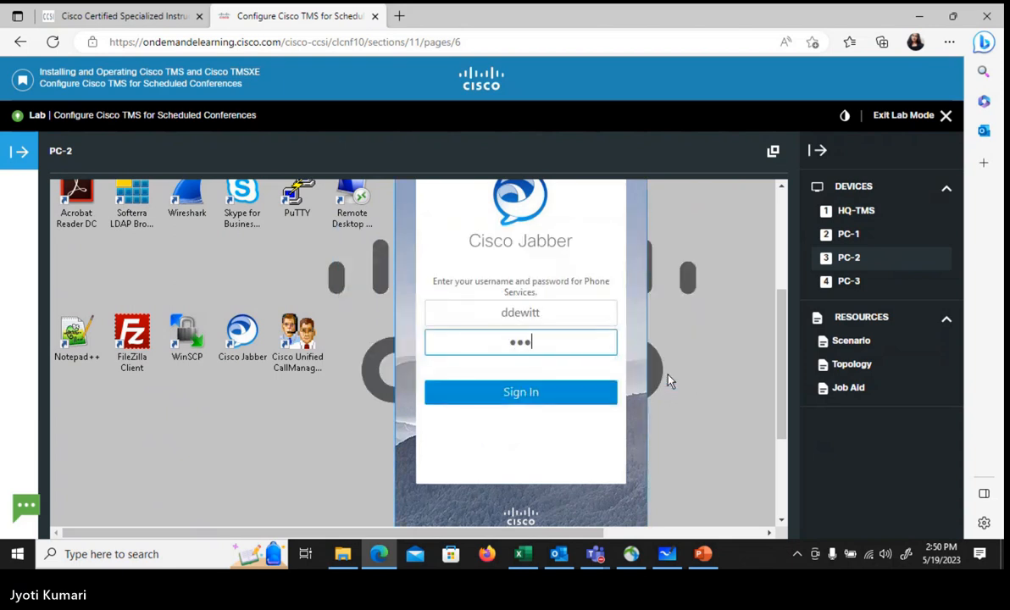
{"action": "key", "text": "Return"}
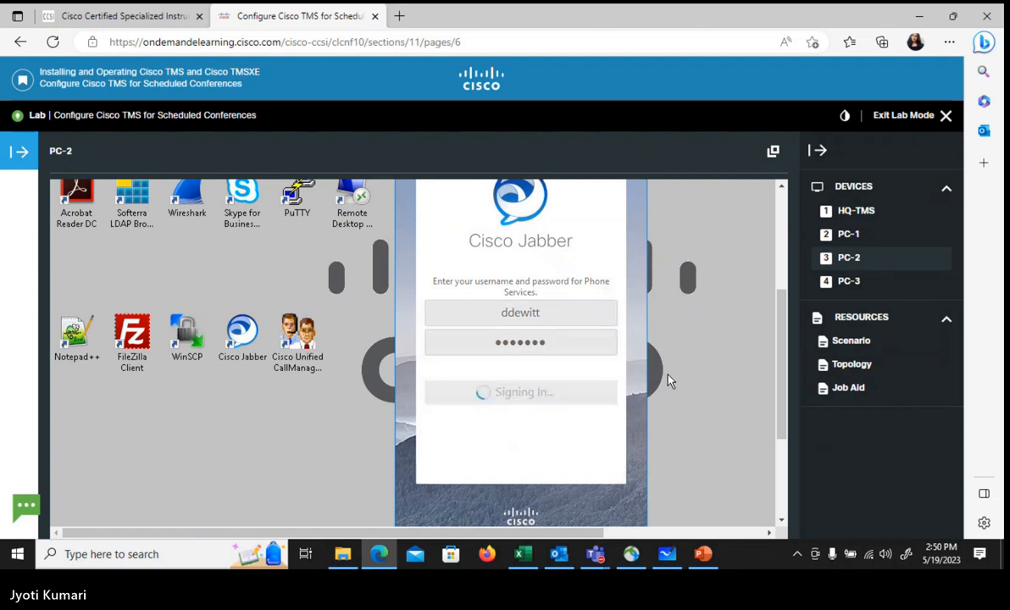
{"action": "left_click", "coordinate": [616, 391]}
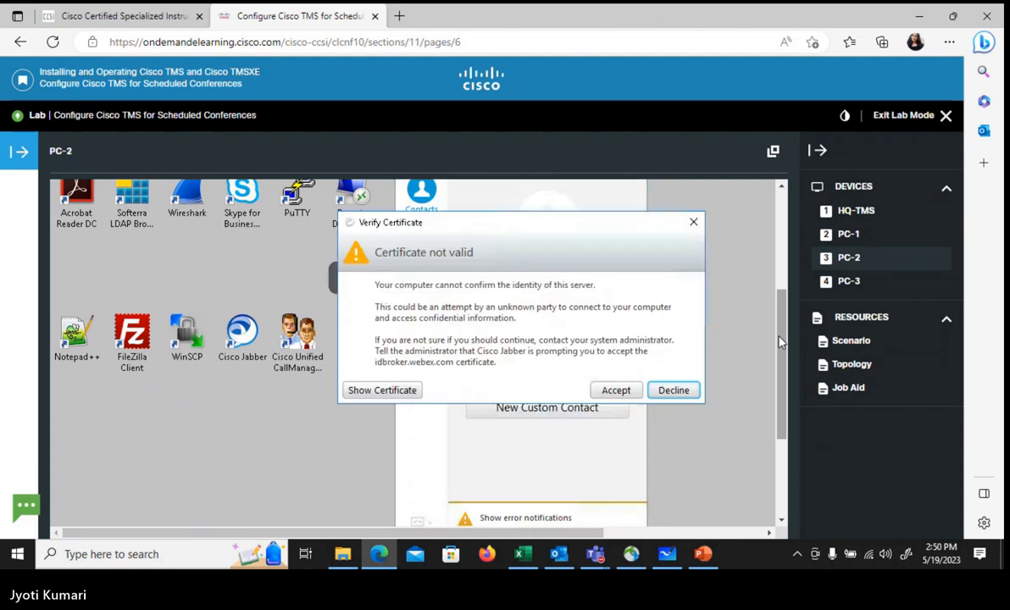
{"action": "left_click", "coordinate": [612, 392]}
{"action": "left_click_drag", "start_coordinate": [778, 375], "coordinate": [773, 313]}
{"action": "scroll", "coordinate": [733, 289], "scroll_direction": "down", "scroll_amount": 4}
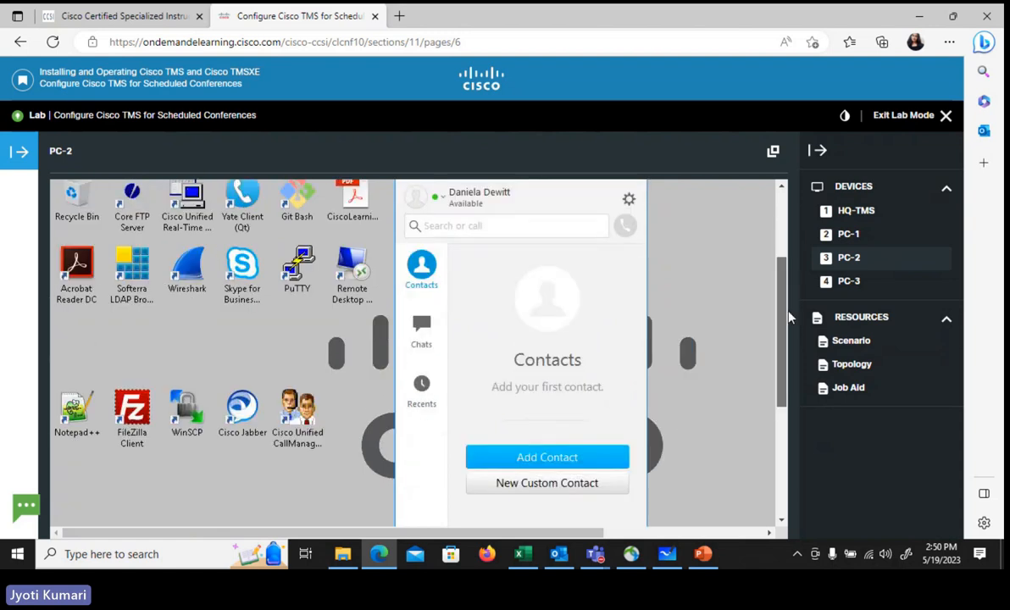
On PC-3, check the Job Aid and submit the user's cll-collab.internal Jabber address
{"action": "left_click", "coordinate": [848, 287]}
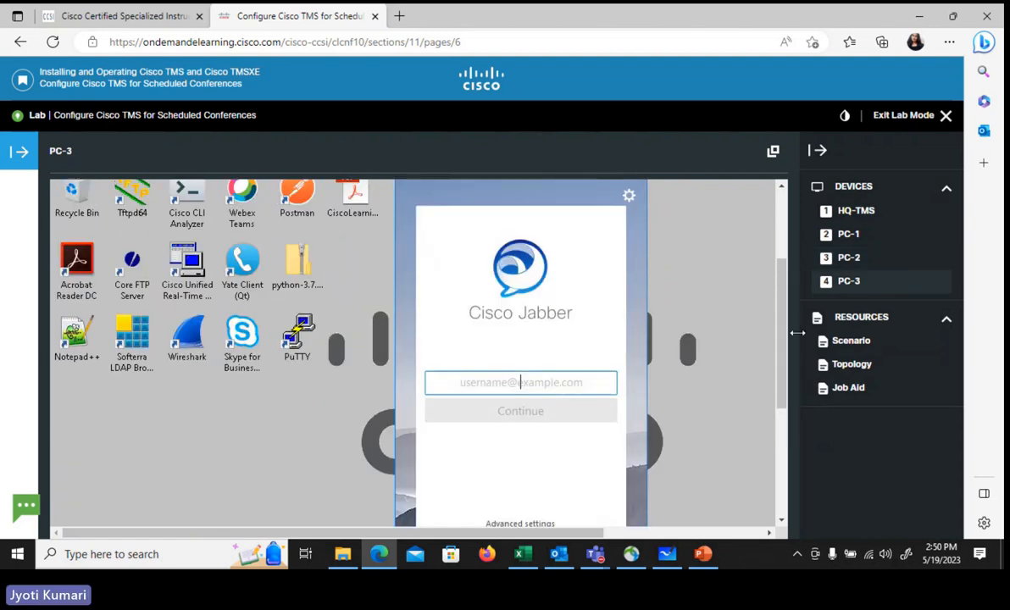
{"action": "left_click", "coordinate": [854, 388]}
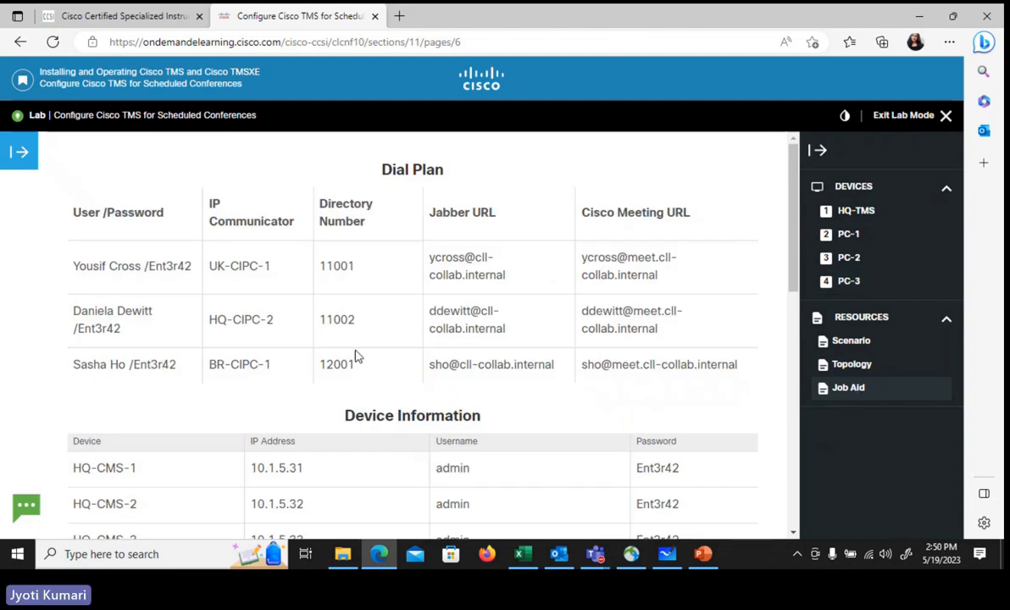
{"action": "left_click", "coordinate": [848, 281]}
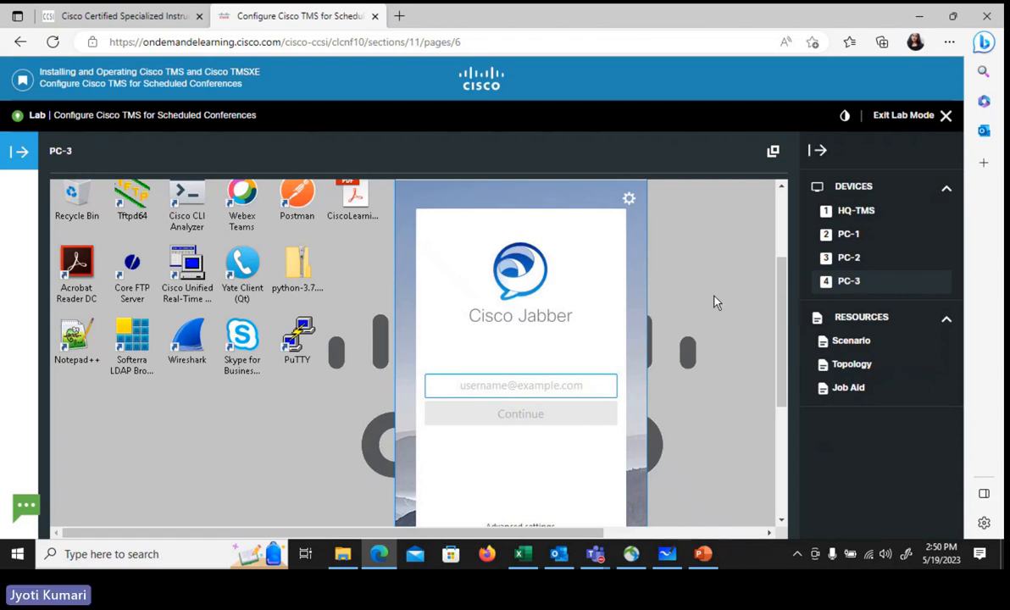
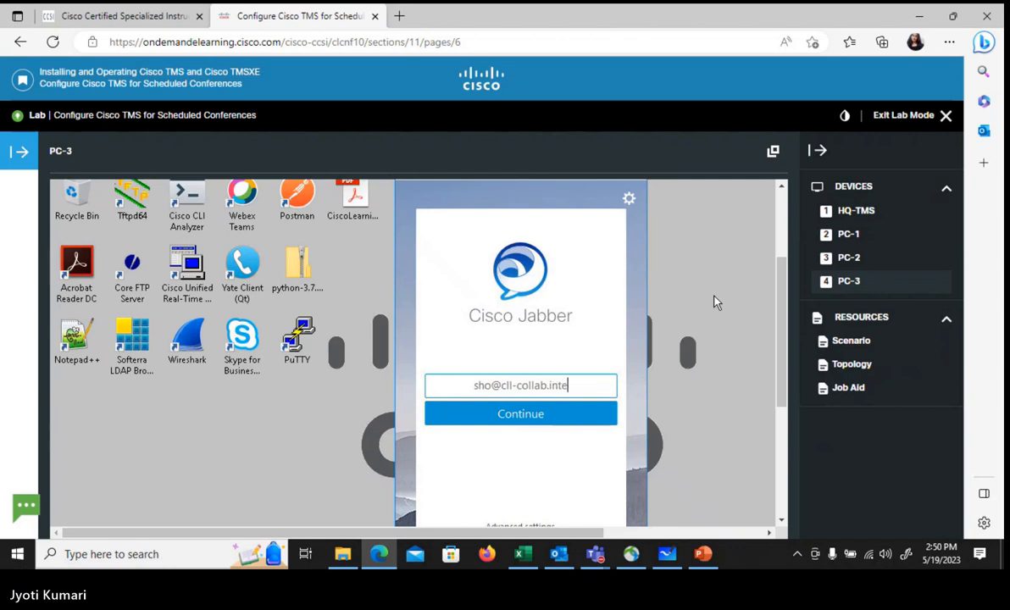
{"action": "key", "text": "Return"}
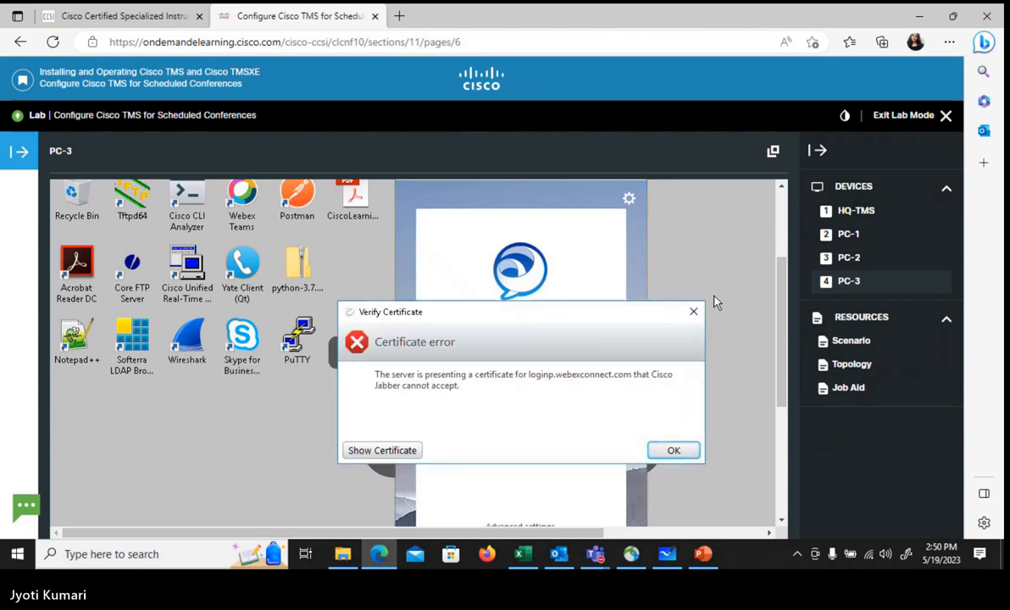
Accept the server certificate, enter the password, sign in and accept the untrusted certificate
{"action": "left_click", "coordinate": [672, 449]}
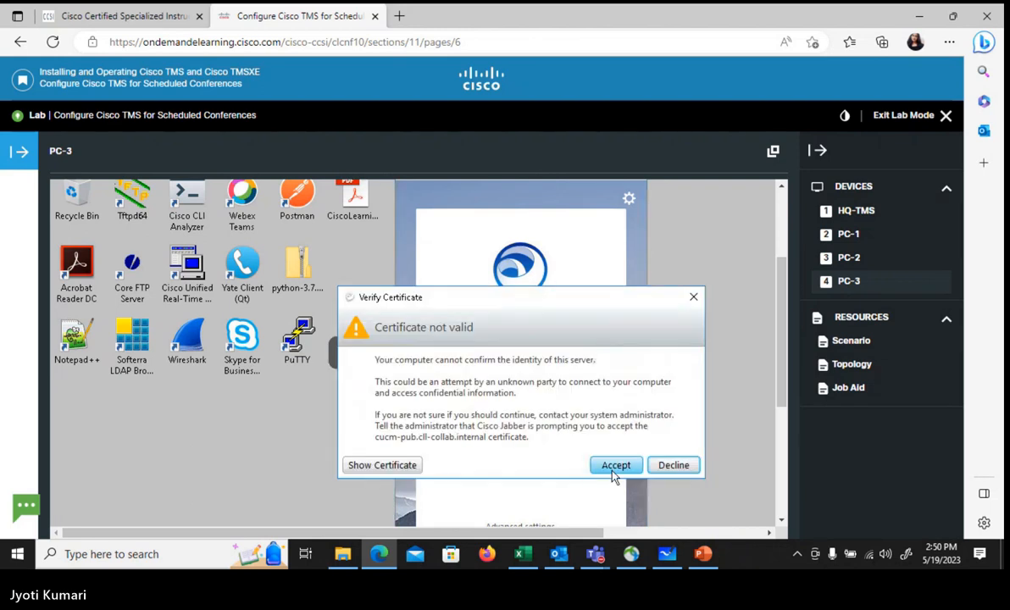
{"action": "left_click", "coordinate": [614, 473]}
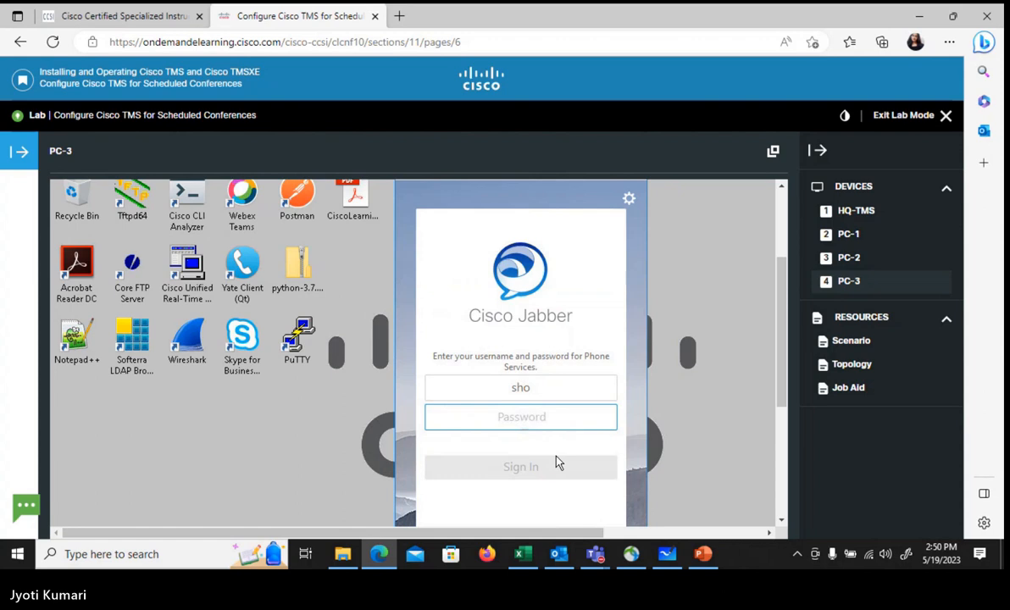
{"action": "type", "text": "**"}
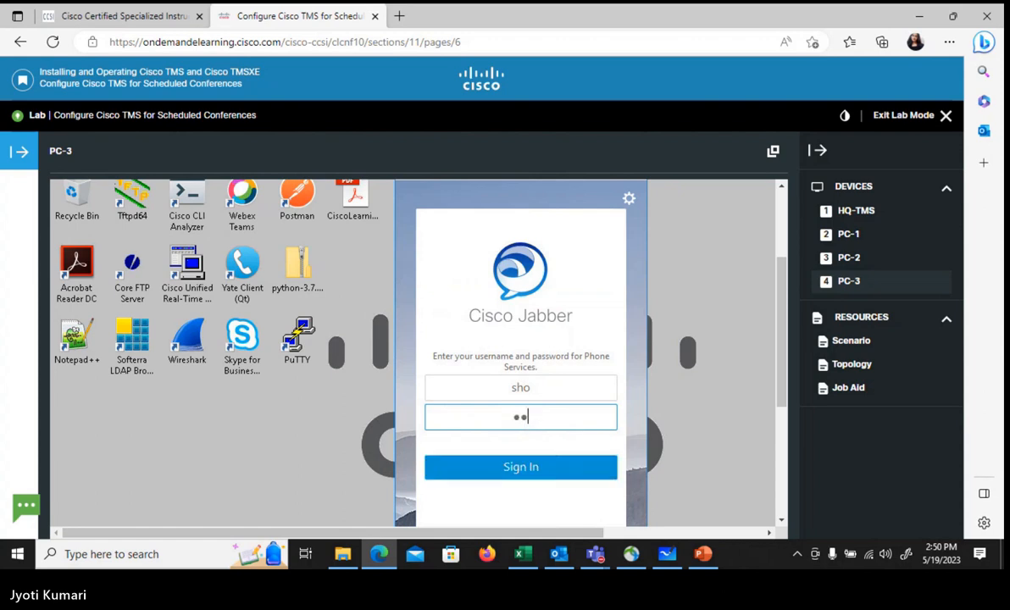
{"action": "type", "text": "*****"}
{"action": "left_click", "coordinate": [552, 477]}
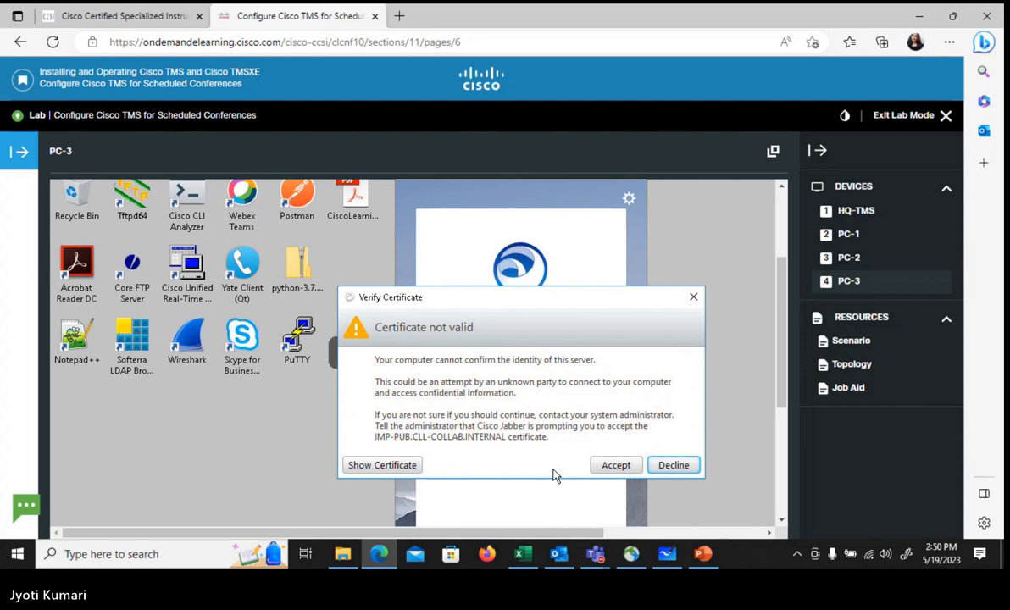
{"action": "left_click", "coordinate": [624, 465]}
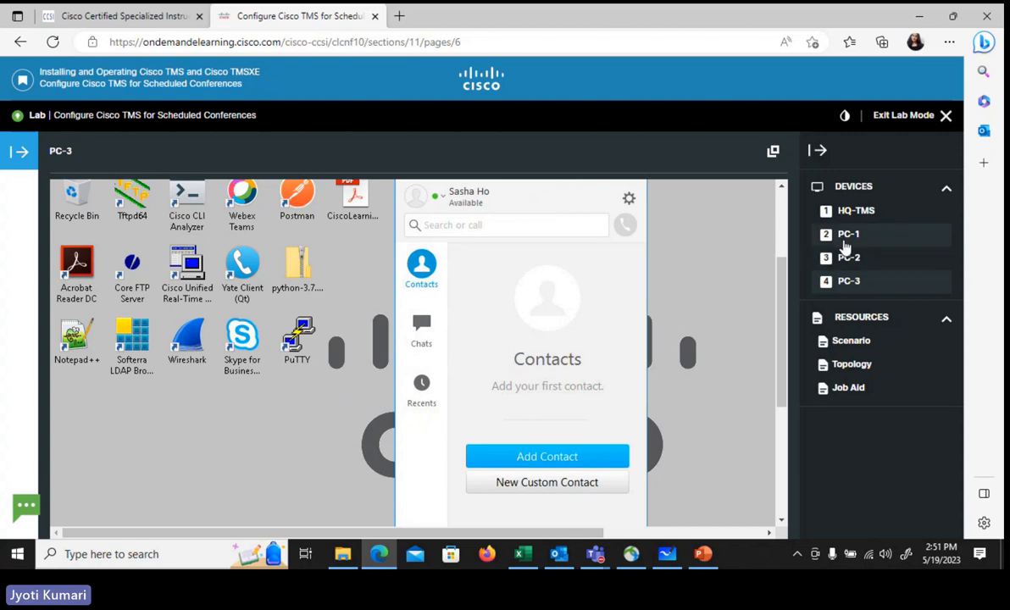
Switch to PC-1 and bring the Firefox TMS window to the front
{"action": "left_click", "coordinate": [848, 237]}
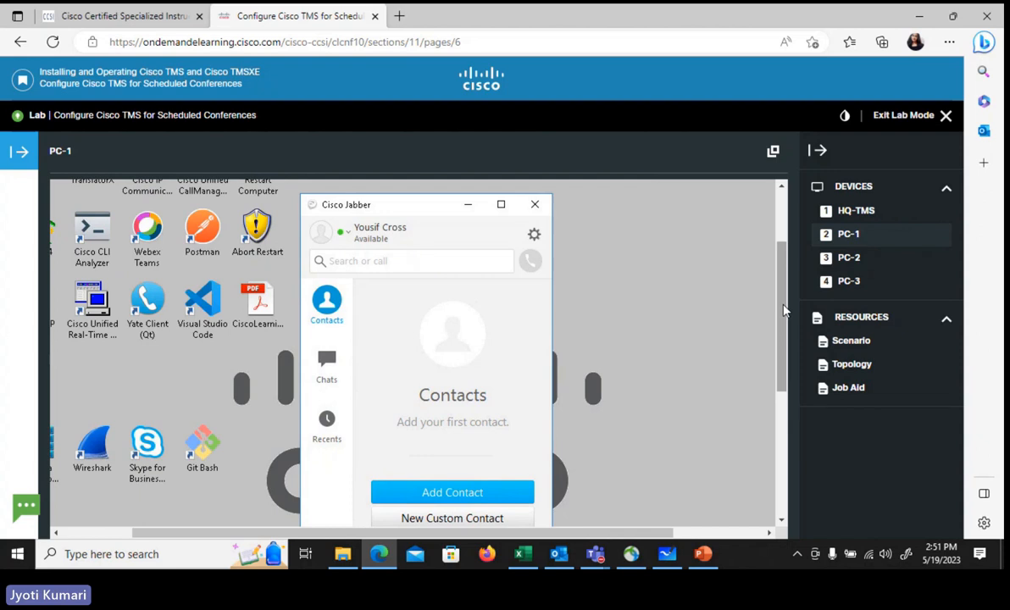
{"action": "left_click_drag", "start_coordinate": [784, 309], "coordinate": [783, 425]}
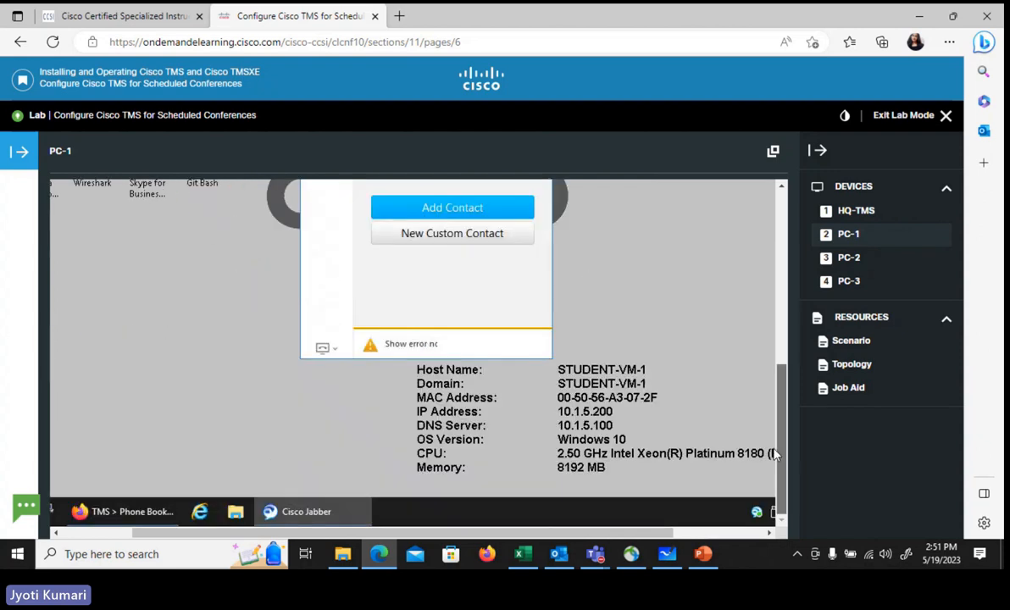
{"action": "left_click", "coordinate": [128, 519]}
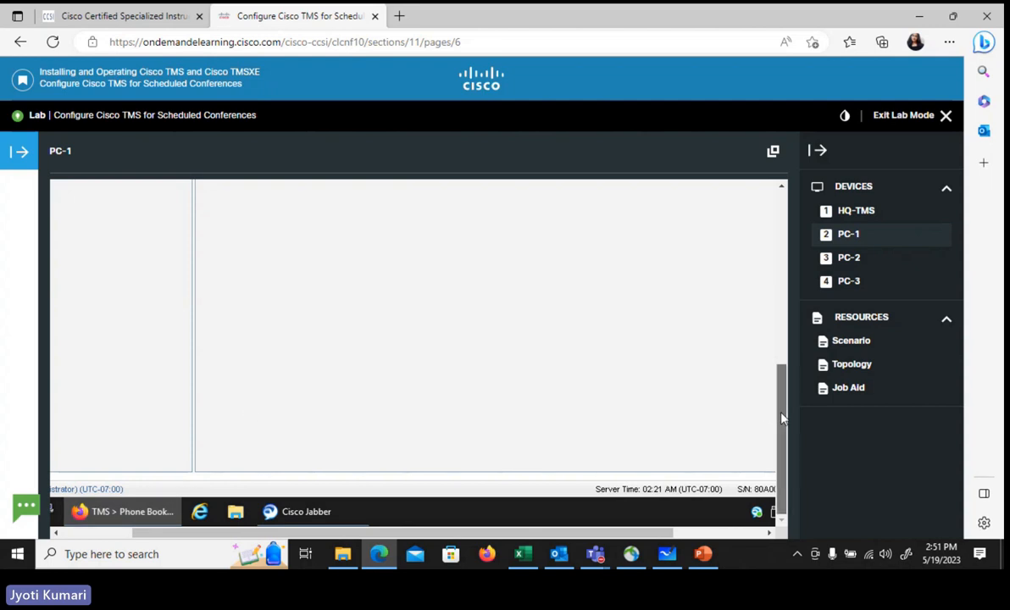
{"action": "left_click_drag", "start_coordinate": [781, 416], "coordinate": [784, 261]}
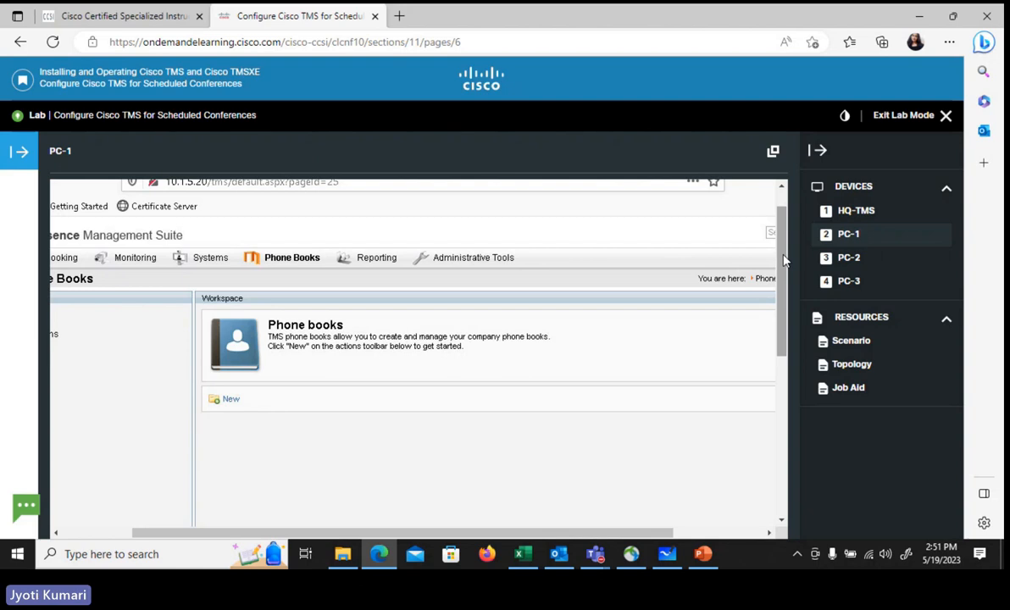
Go to Administrative Tools > Configuration > Conference Settings, declining Firefox's save-password offer
{"action": "left_click", "coordinate": [478, 262]}
{"action": "mouse_move", "coordinate": [479, 264]}
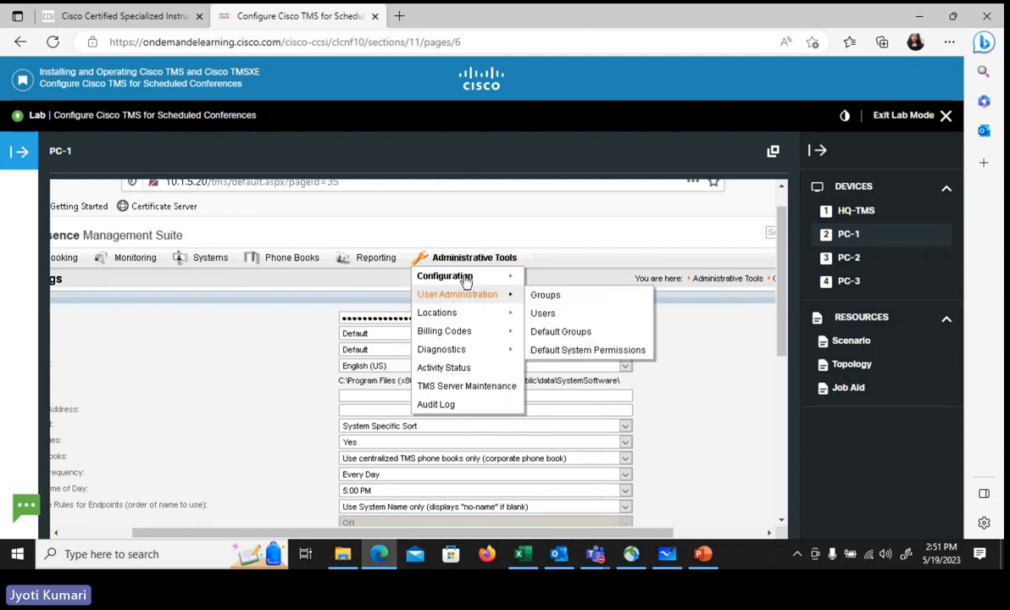
{"action": "mouse_move", "coordinate": [465, 282]}
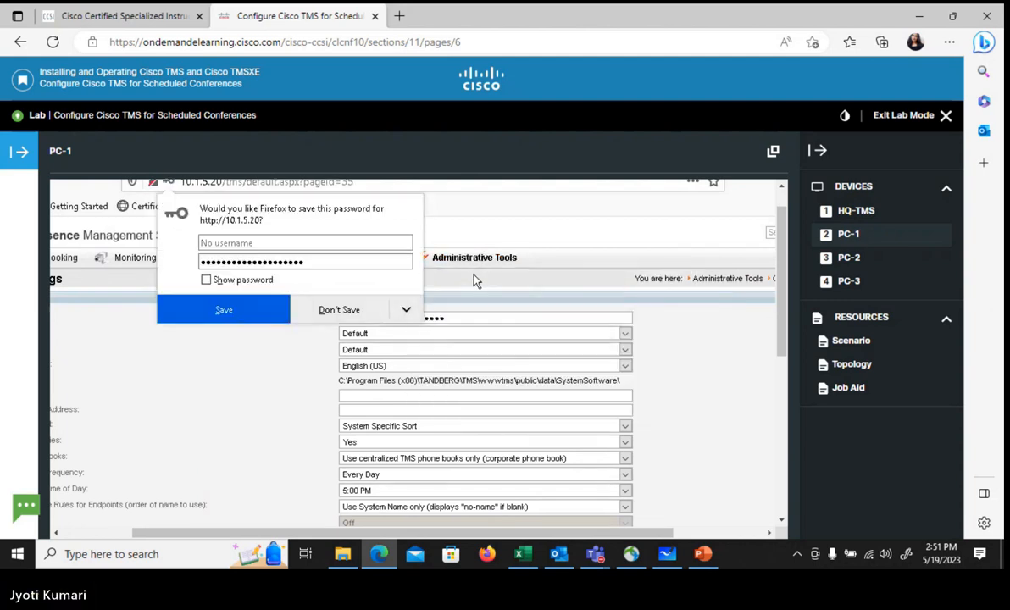
{"action": "left_click", "coordinate": [354, 315]}
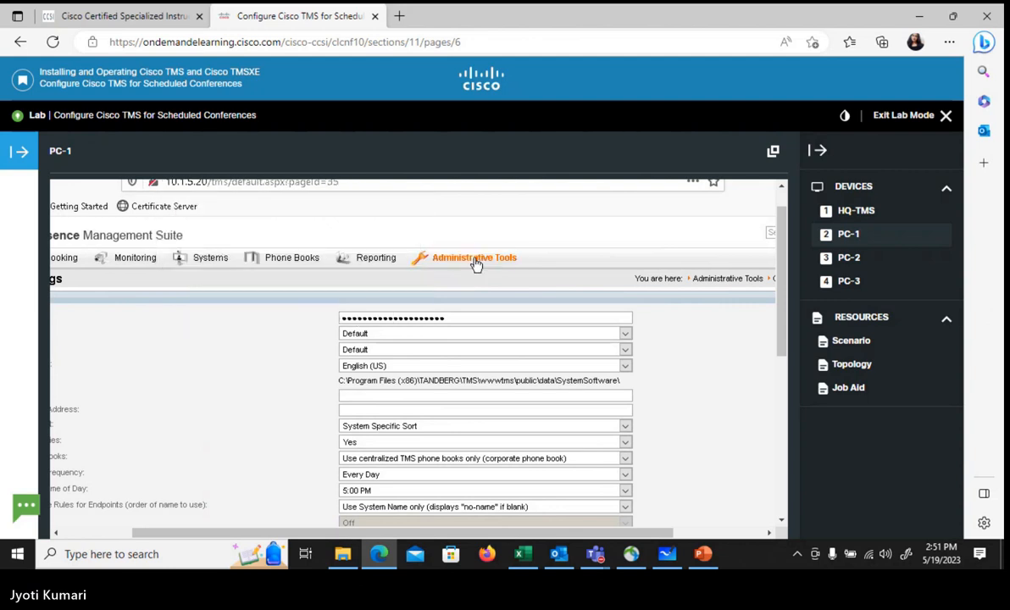
{"action": "mouse_move", "coordinate": [476, 265]}
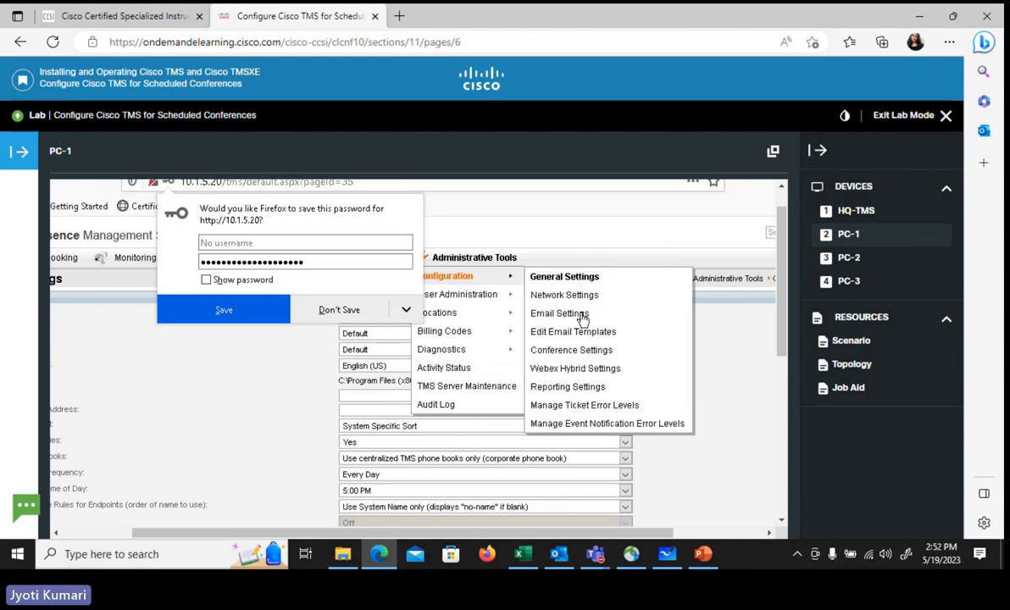
{"action": "left_click", "coordinate": [588, 351]}
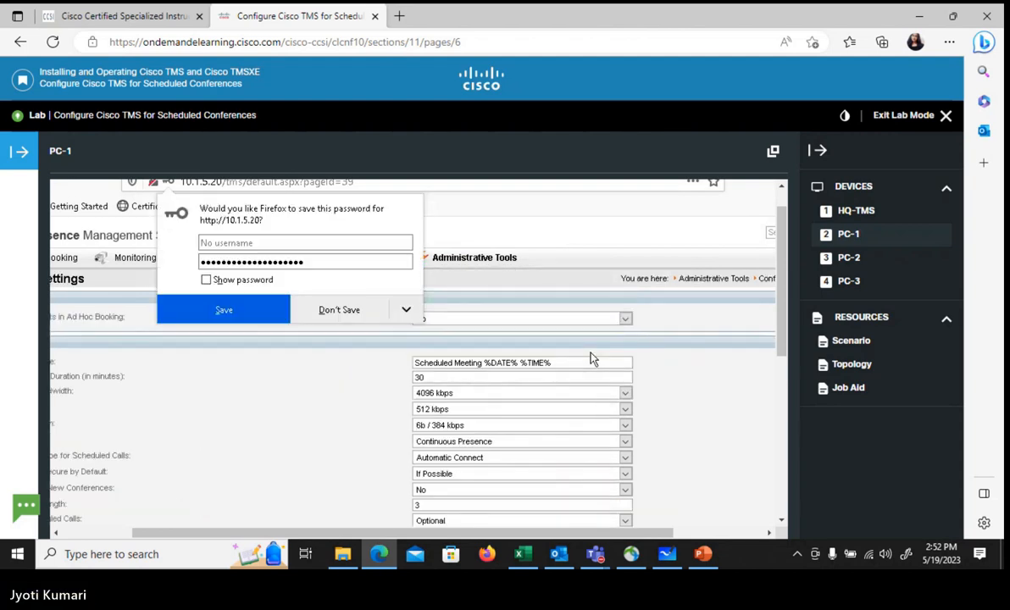
Decline Firefox's save-password prompt and scroll to the Advanced routing settings
{"action": "left_click", "coordinate": [358, 310]}
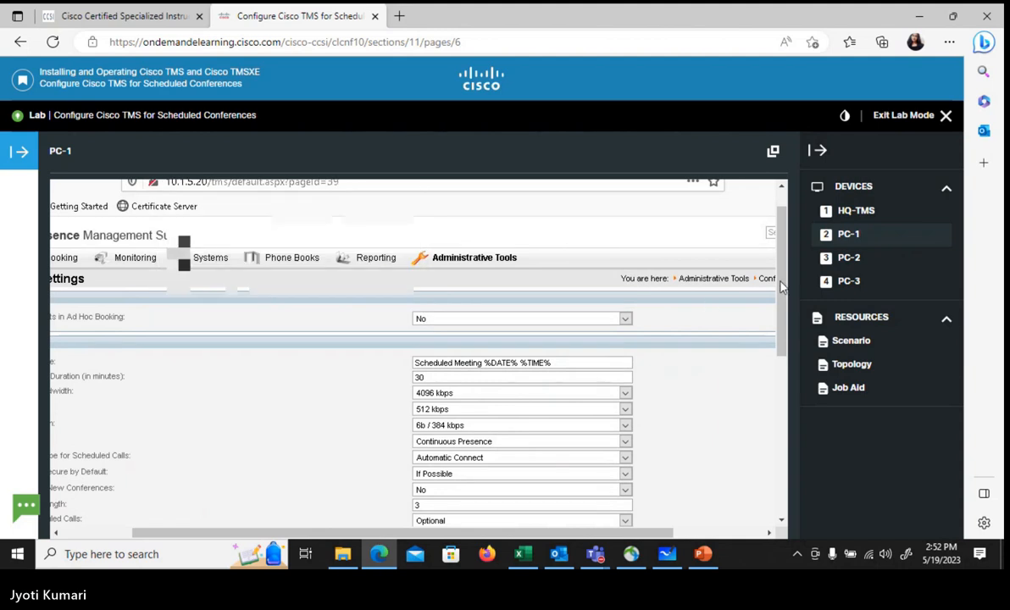
{"action": "scroll", "coordinate": [781, 288], "scroll_direction": "down", "scroll_amount": 3}
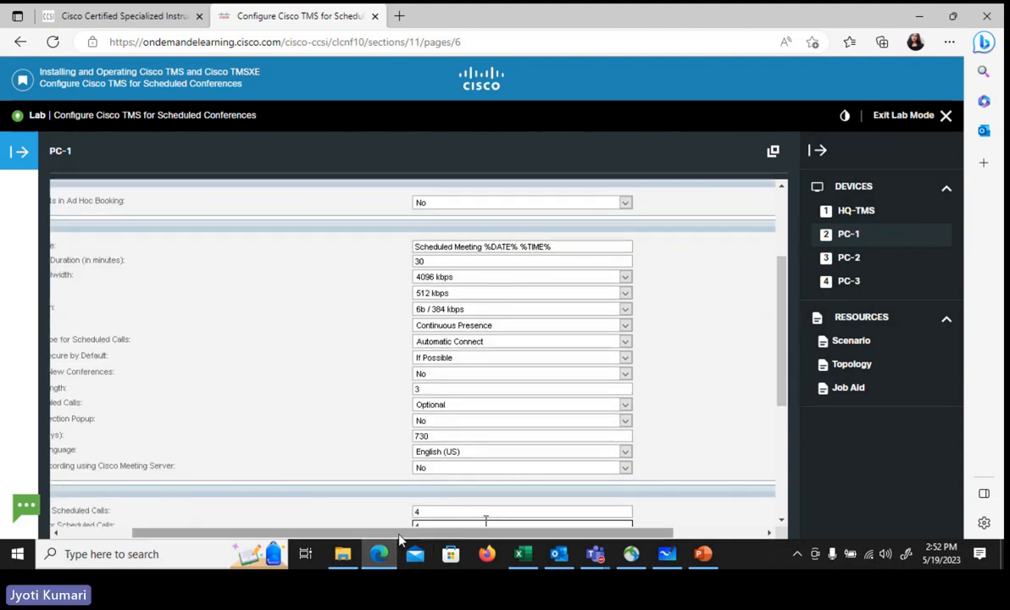
{"action": "left_click_drag", "start_coordinate": [398, 537], "coordinate": [321, 537]}
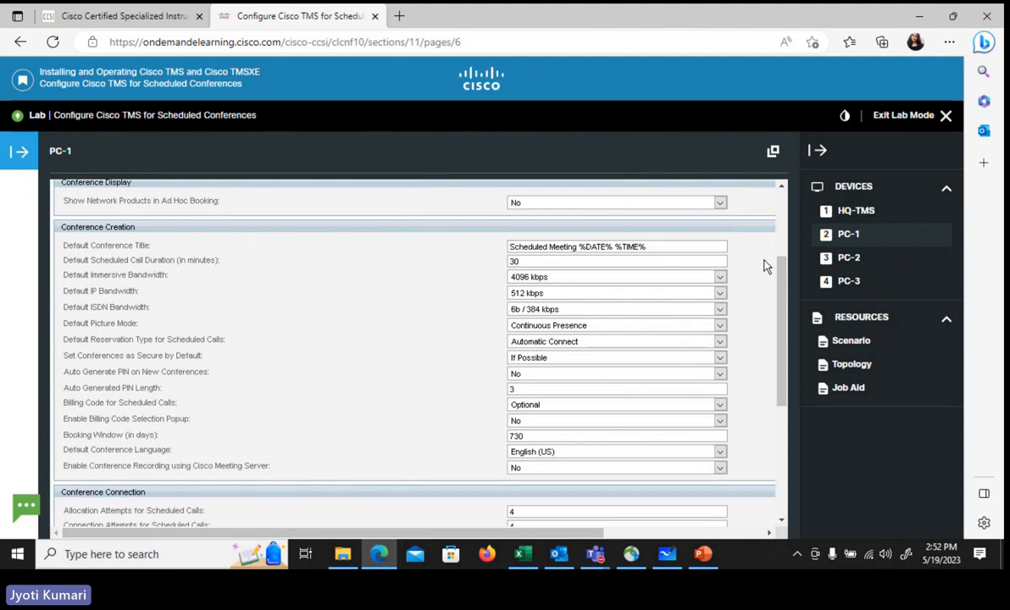
{"action": "scroll", "coordinate": [765, 266], "scroll_direction": "down", "scroll_amount": 7}
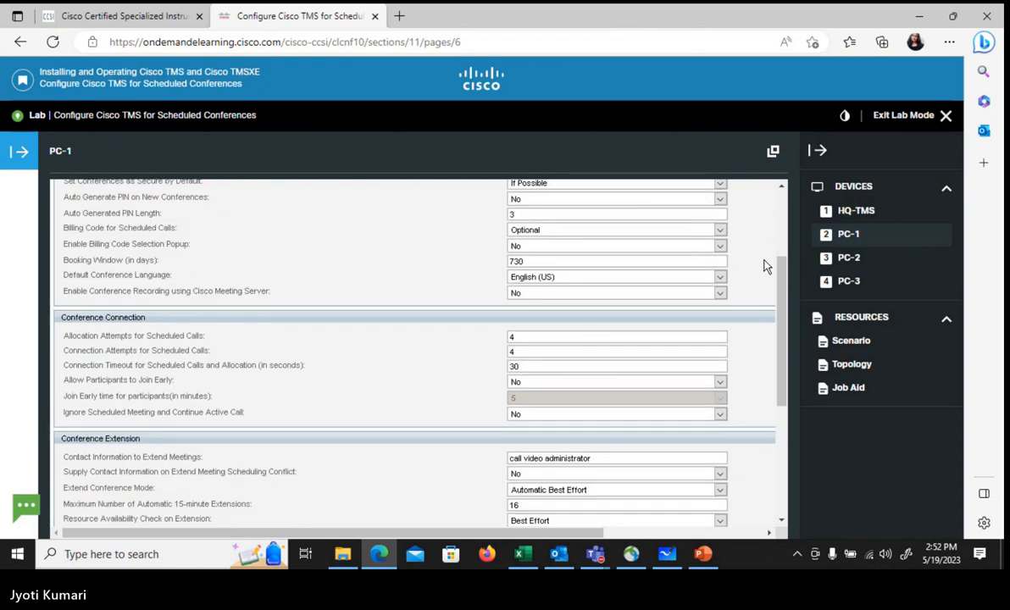
{"action": "scroll", "coordinate": [765, 266], "scroll_direction": "down", "scroll_amount": 1}
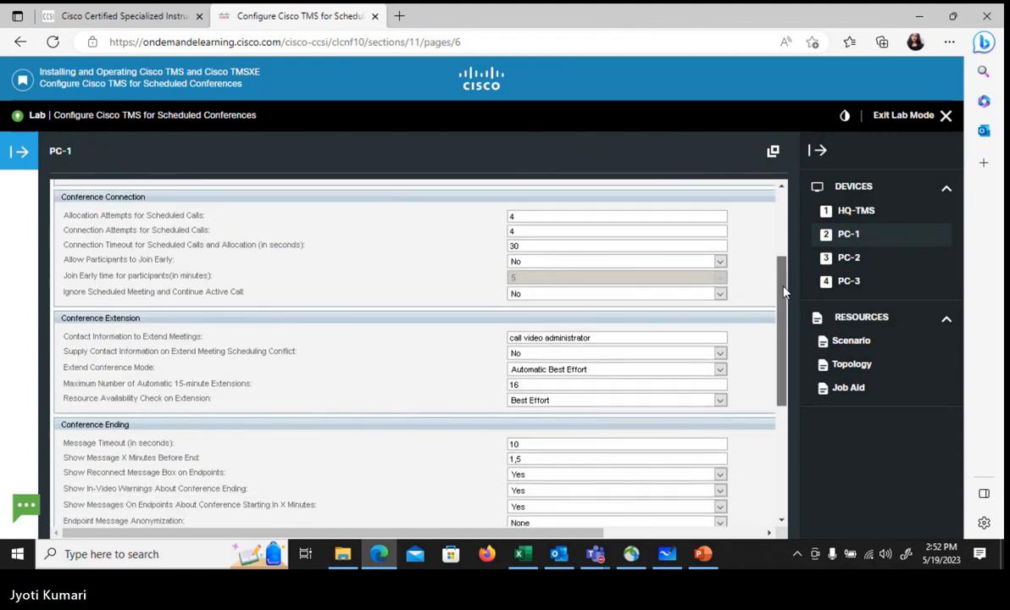
{"action": "left_click_drag", "start_coordinate": [782, 295], "coordinate": [785, 391]}
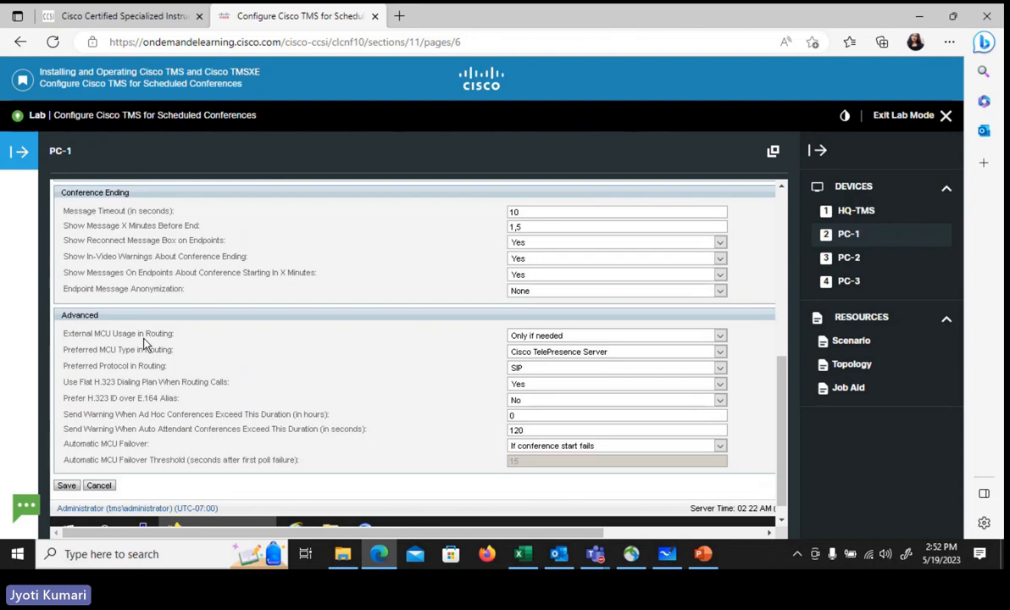
Set External MCU Usage to 'Always, except point to point' and Preferred MCU Type to Cisco Meeting Server
{"action": "left_click", "coordinate": [532, 338]}
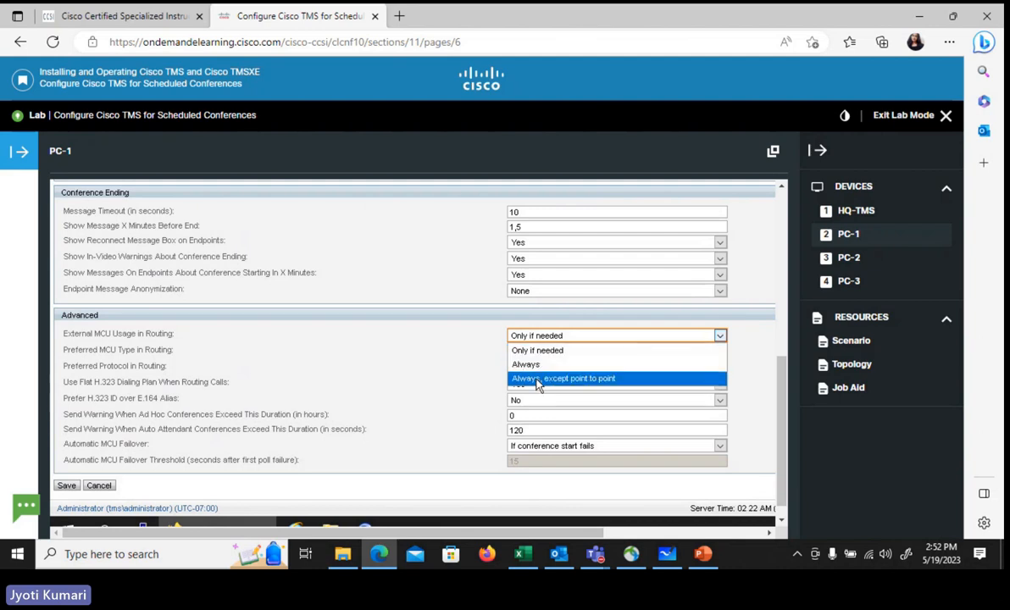
{"action": "left_click", "coordinate": [536, 379]}
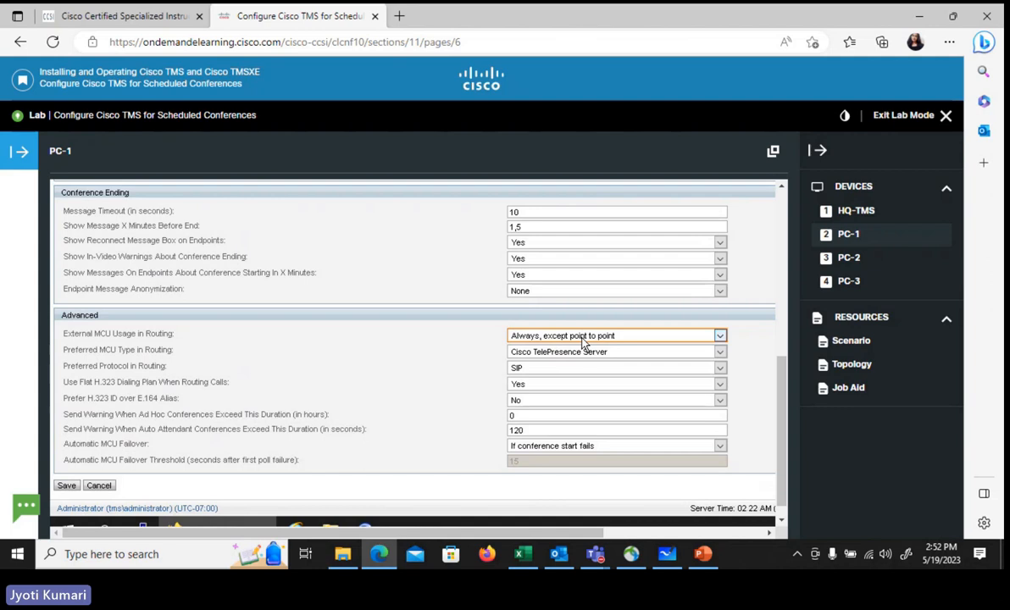
{"action": "left_click", "coordinate": [541, 356]}
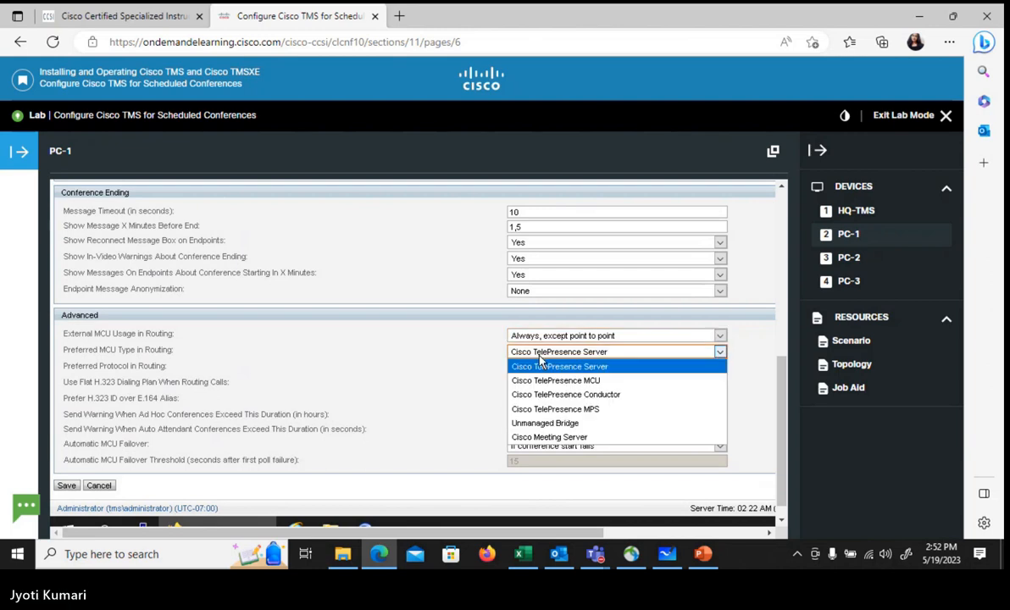
{"action": "left_click", "coordinate": [549, 437]}
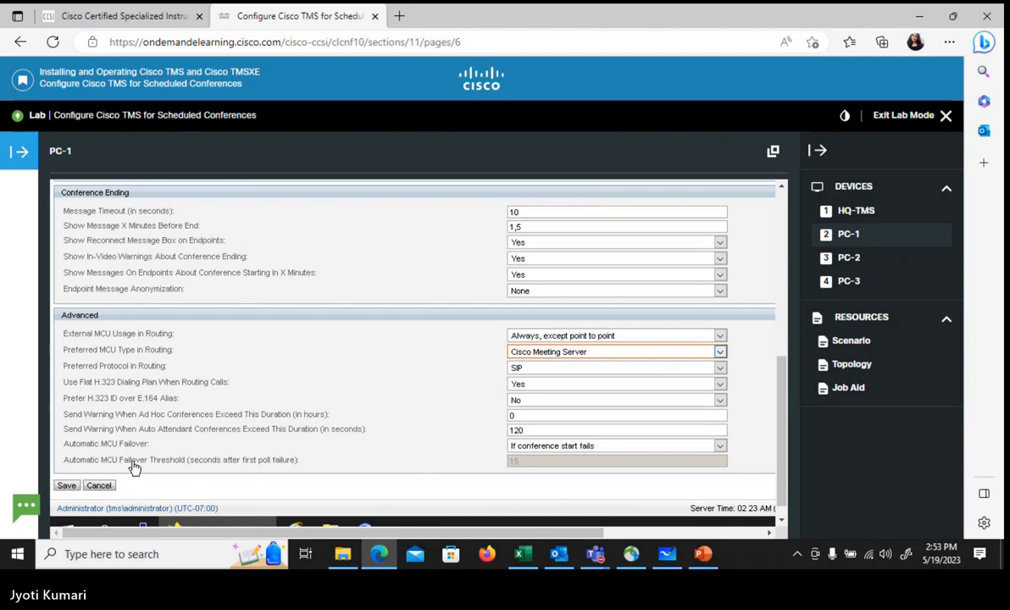
Save the Conference Settings form until the 'Settings Saved.' banner appears
{"action": "left_click", "coordinate": [65, 487]}
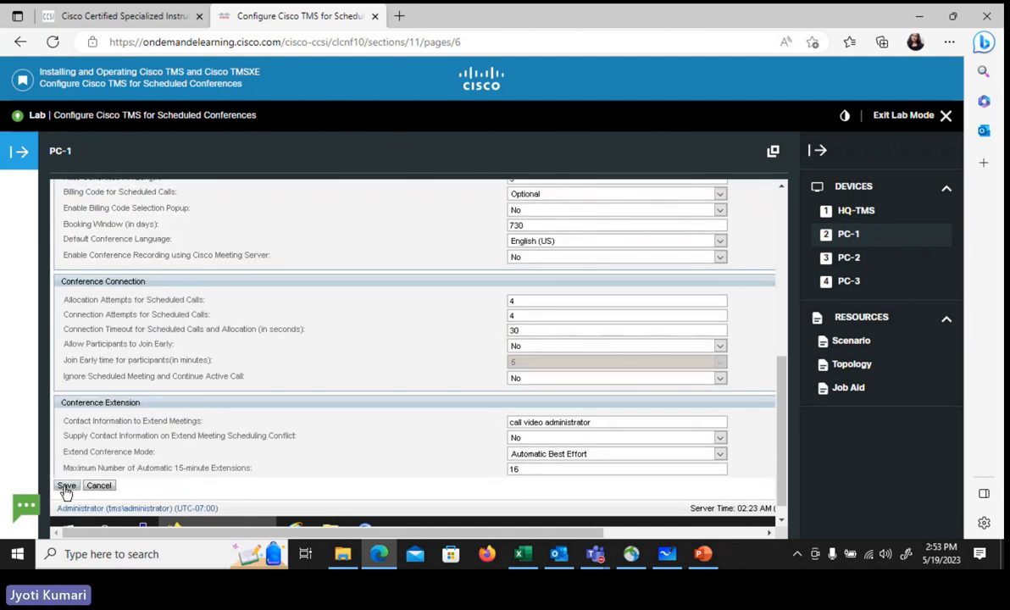
{"action": "left_click", "coordinate": [66, 487]}
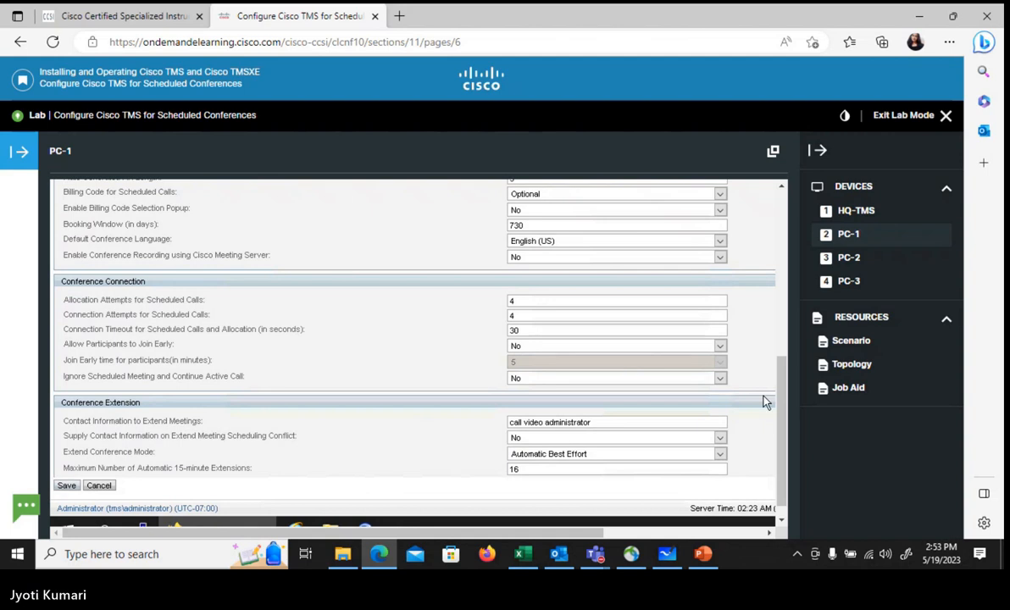
{"action": "scroll", "coordinate": [785, 375], "scroll_direction": "up", "scroll_amount": 1}
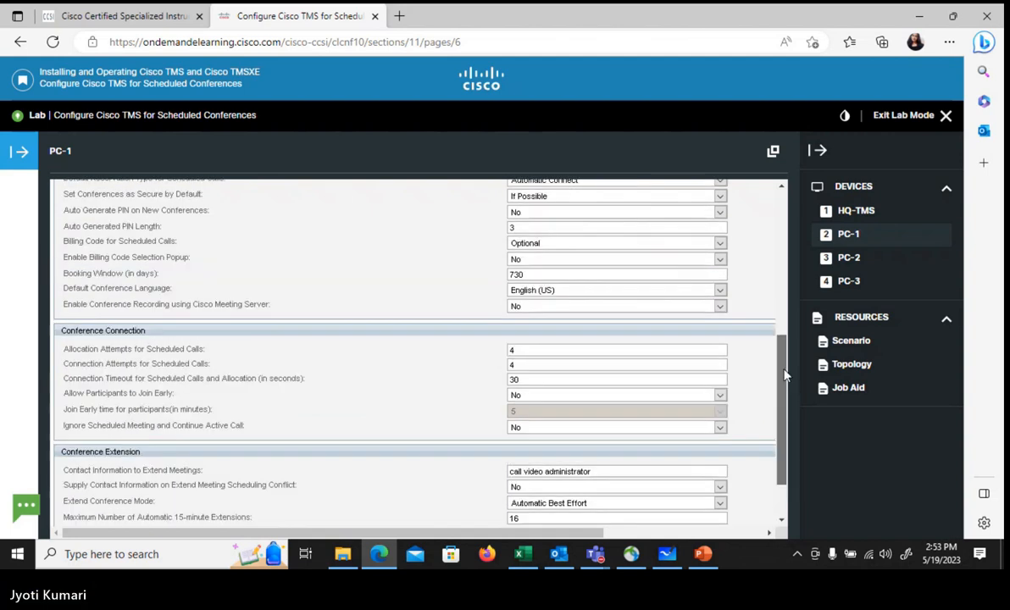
{"action": "left_click_drag", "start_coordinate": [785, 375], "coordinate": [777, 277]}
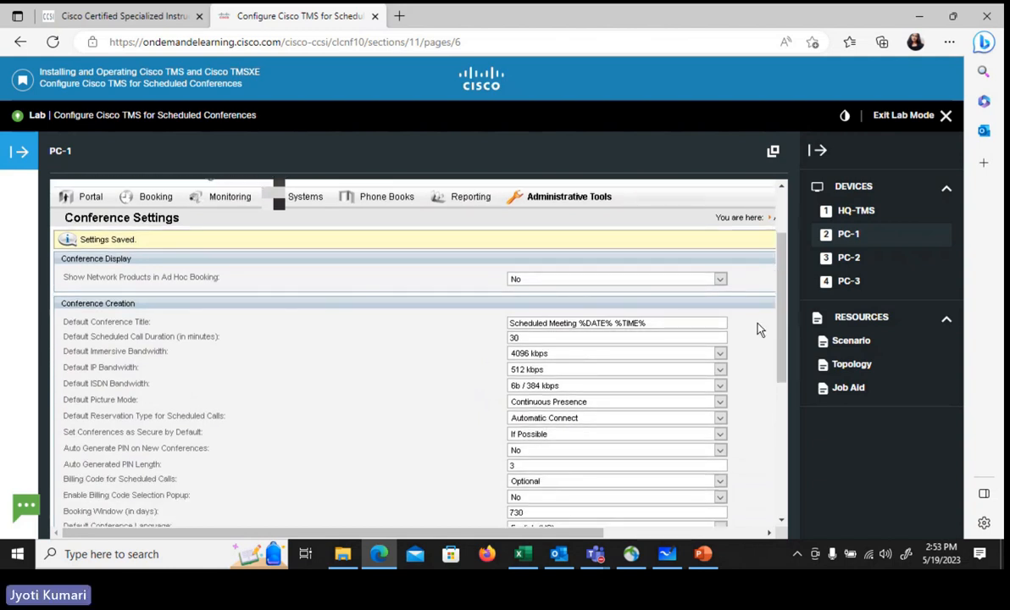
{"action": "scroll", "coordinate": [759, 330], "scroll_direction": "down", "scroll_amount": 5}
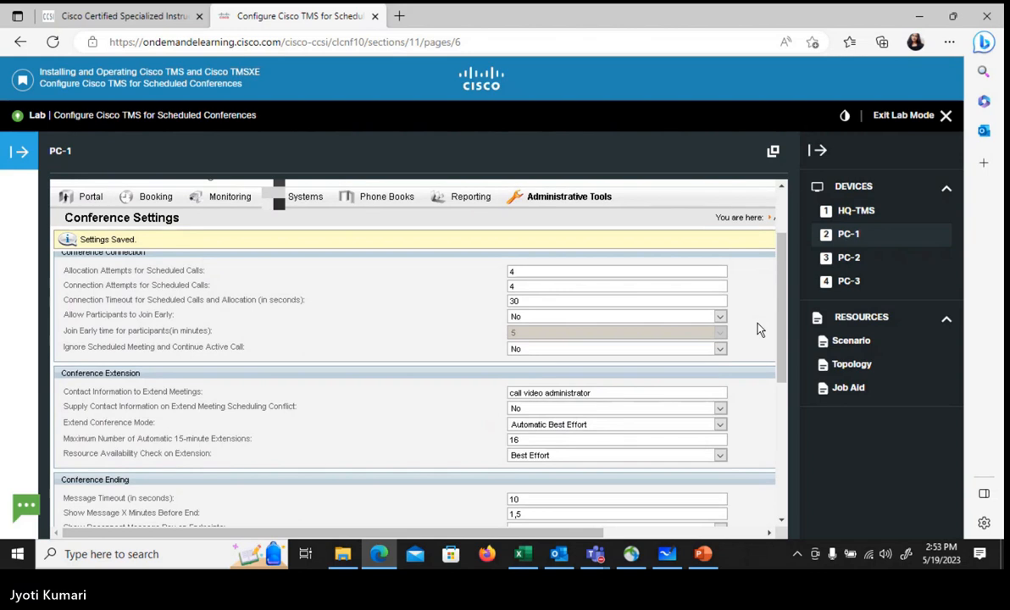
{"action": "left_click_drag", "start_coordinate": [786, 345], "coordinate": [799, 462]}
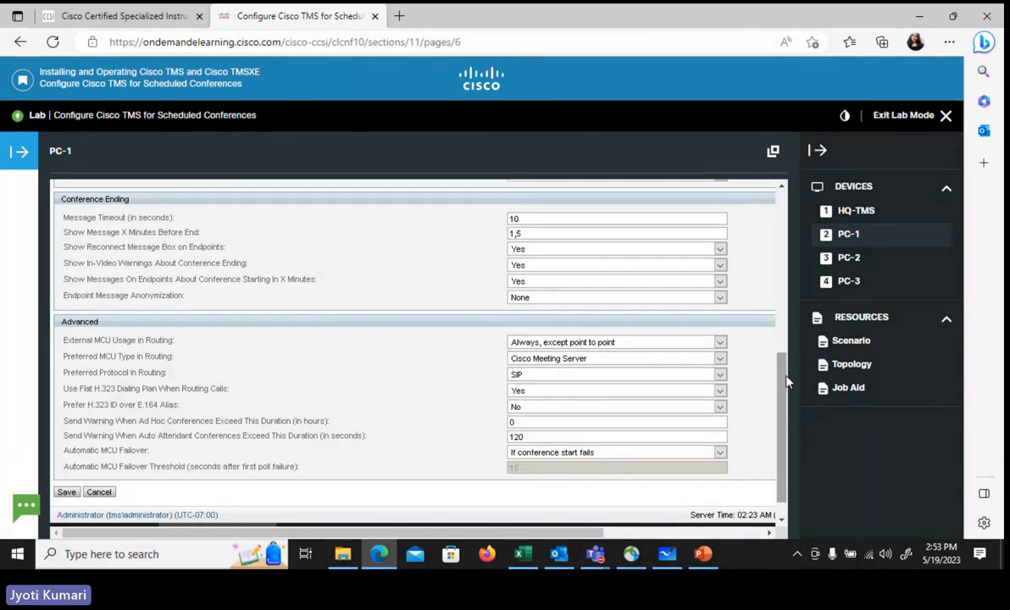
{"action": "left_click", "coordinate": [66, 491]}
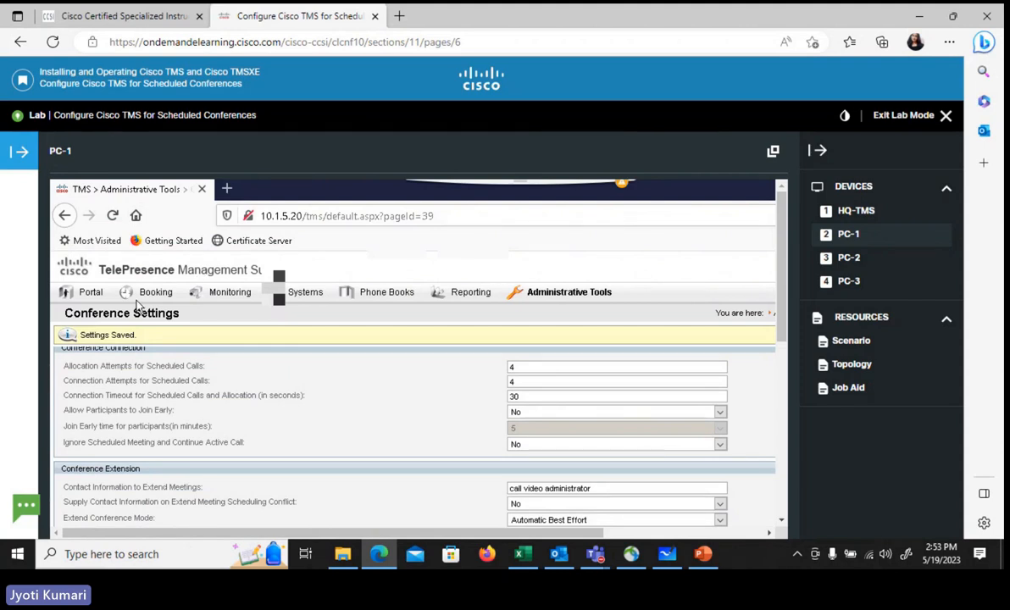
Start a new conference booking and replace its title with 'CMS test conference'
{"action": "left_click", "coordinate": [156, 311]}
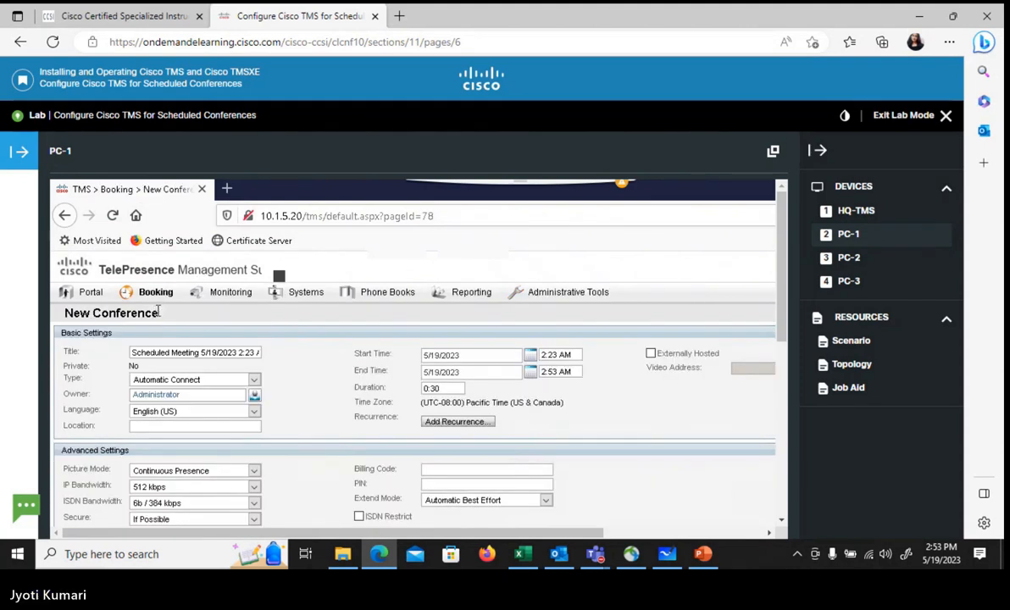
{"action": "left_click", "coordinate": [203, 350]}
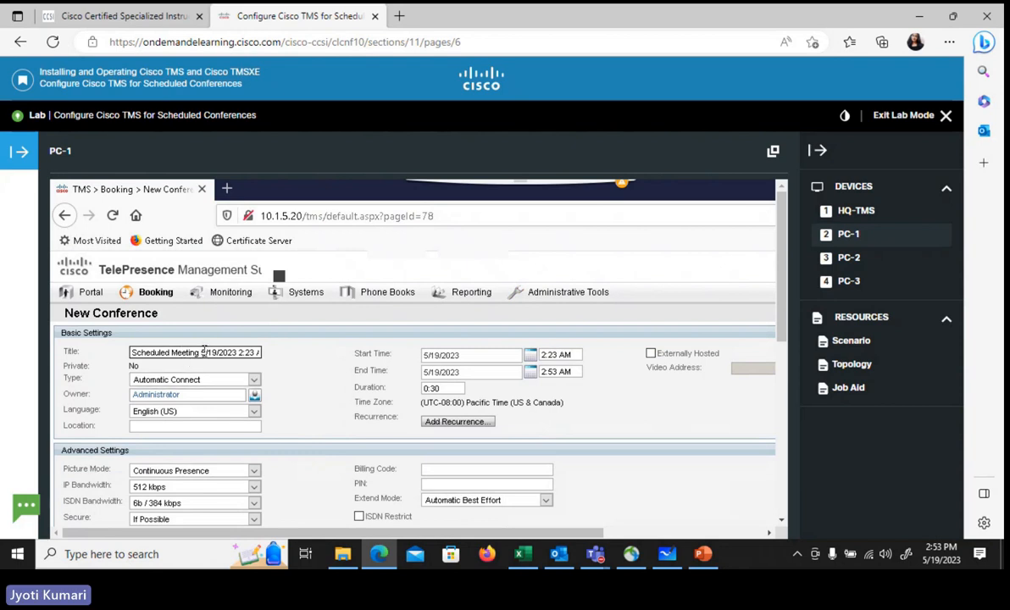
{"action": "left_click_drag", "start_coordinate": [780, 269], "coordinate": [789, 322]}
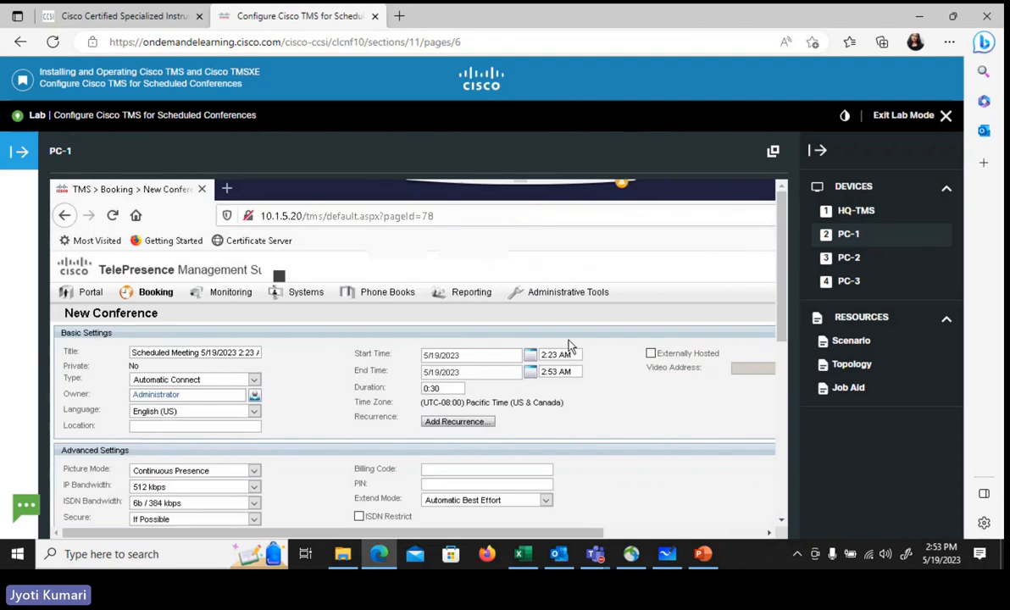
{"action": "double_click", "coordinate": [188, 352]}
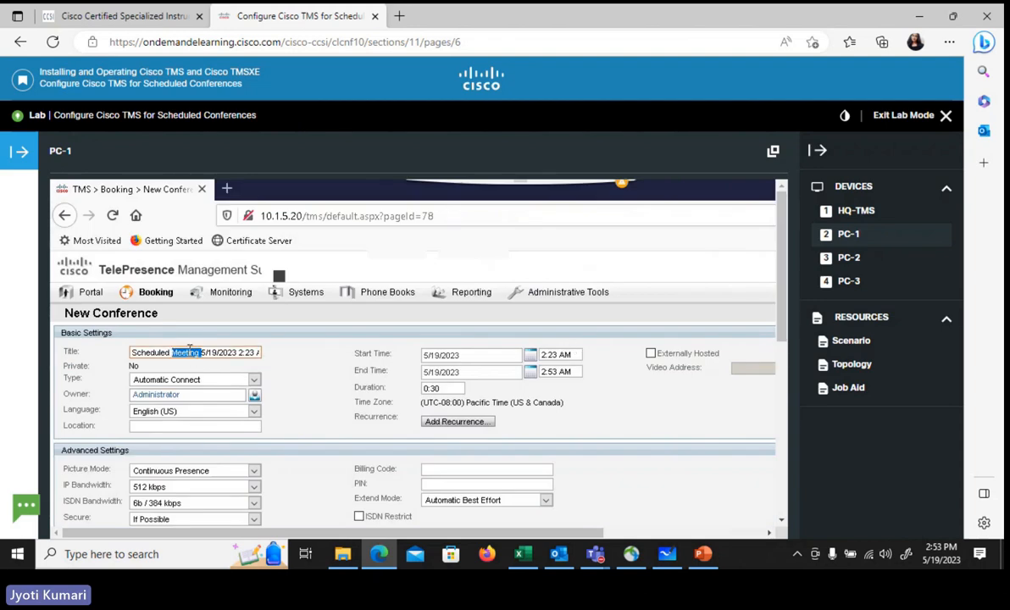
{"action": "triple_click", "coordinate": [189, 351]}
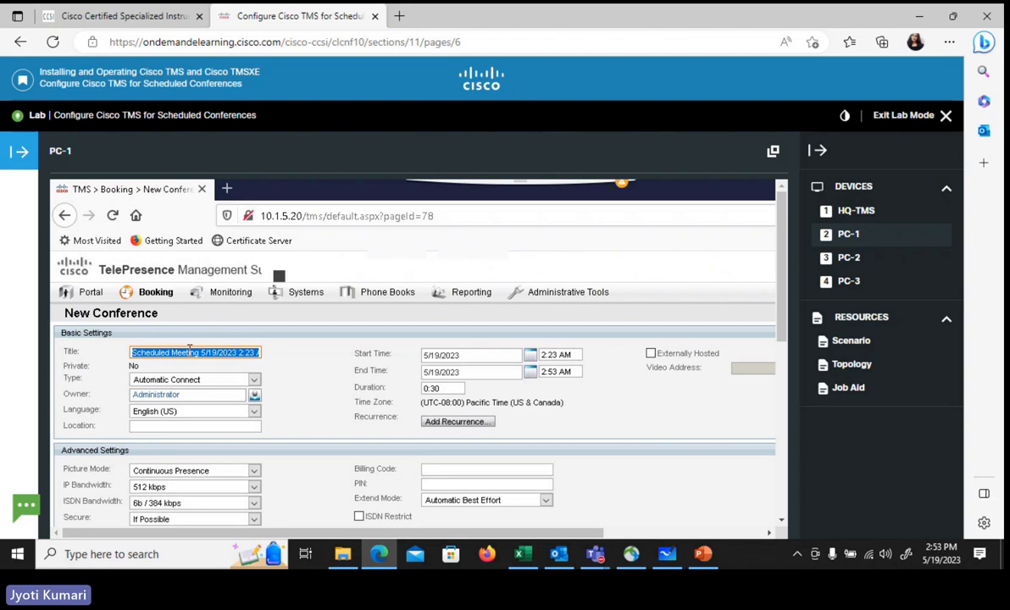
{"action": "type", "text": "C"}
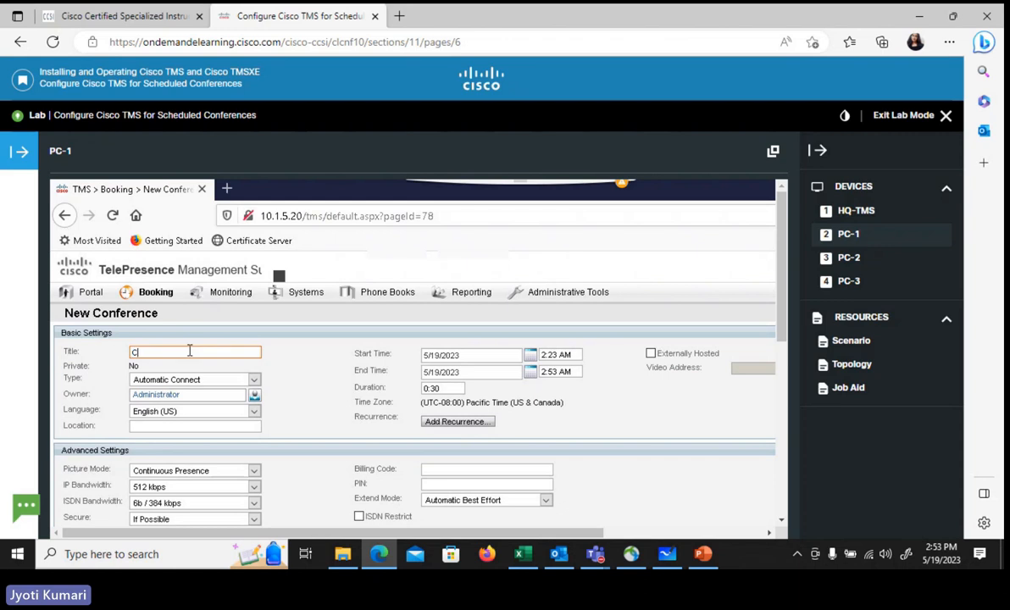
{"action": "type", "text": "MS test confr"}
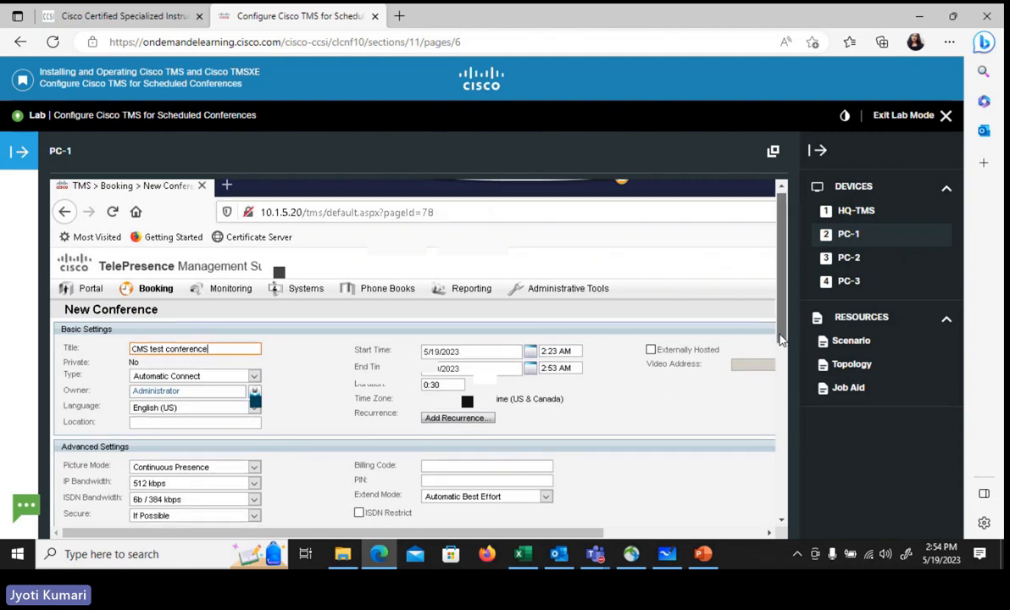
Keep Automatic Connect as the conference type and save the booking
{"action": "scroll", "coordinate": [780, 337], "scroll_direction": "down", "scroll_amount": 1}
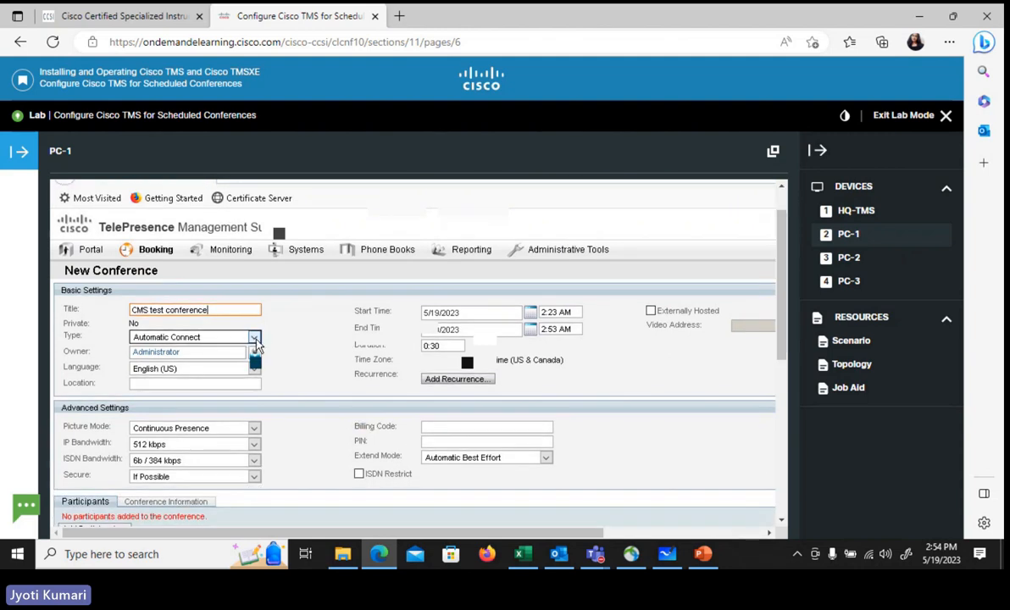
{"action": "left_click", "coordinate": [254, 337]}
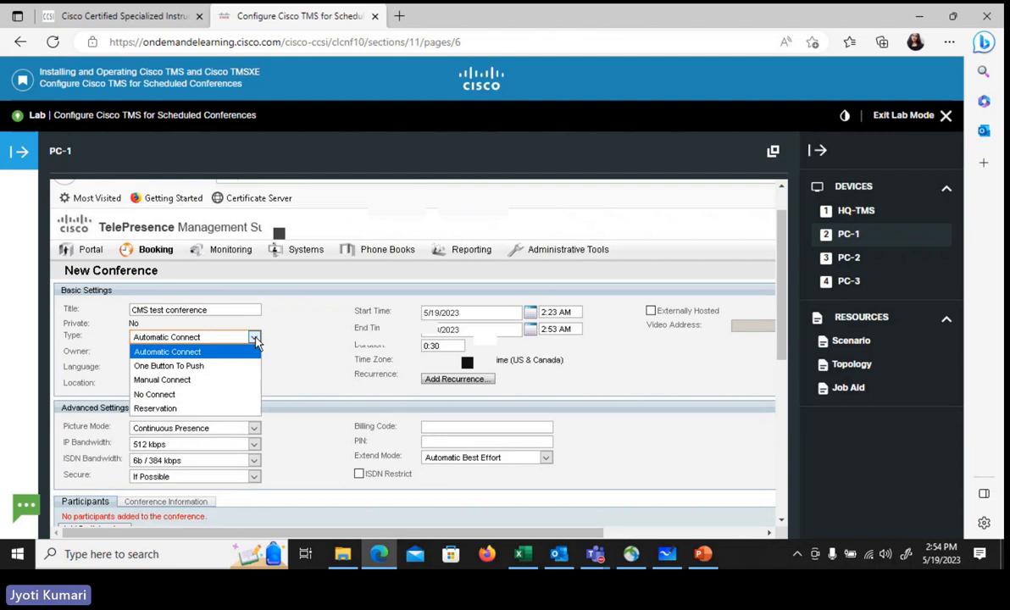
{"action": "left_click", "coordinate": [211, 358]}
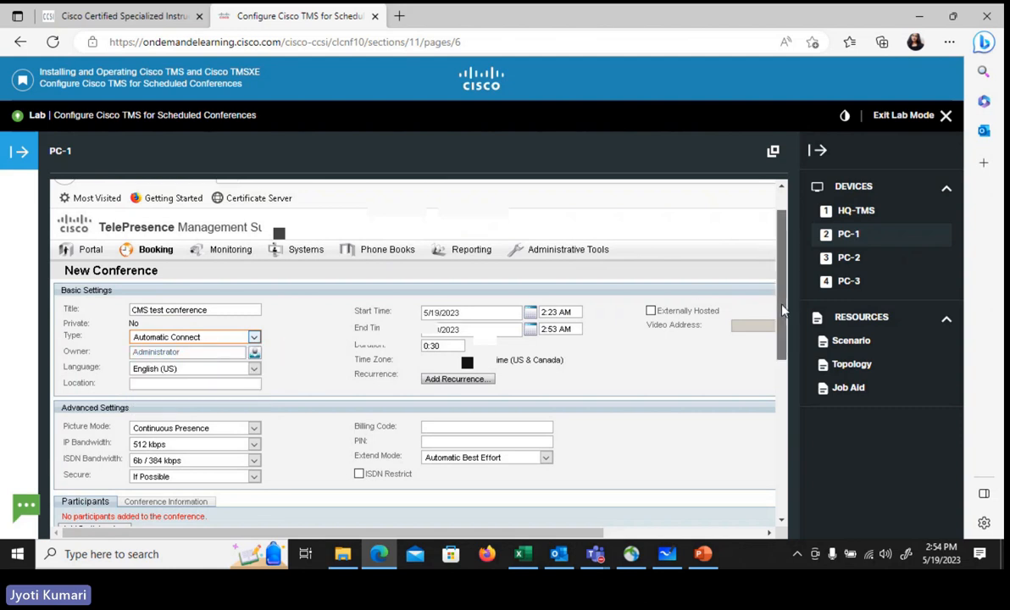
{"action": "left_click_drag", "start_coordinate": [783, 310], "coordinate": [783, 322]}
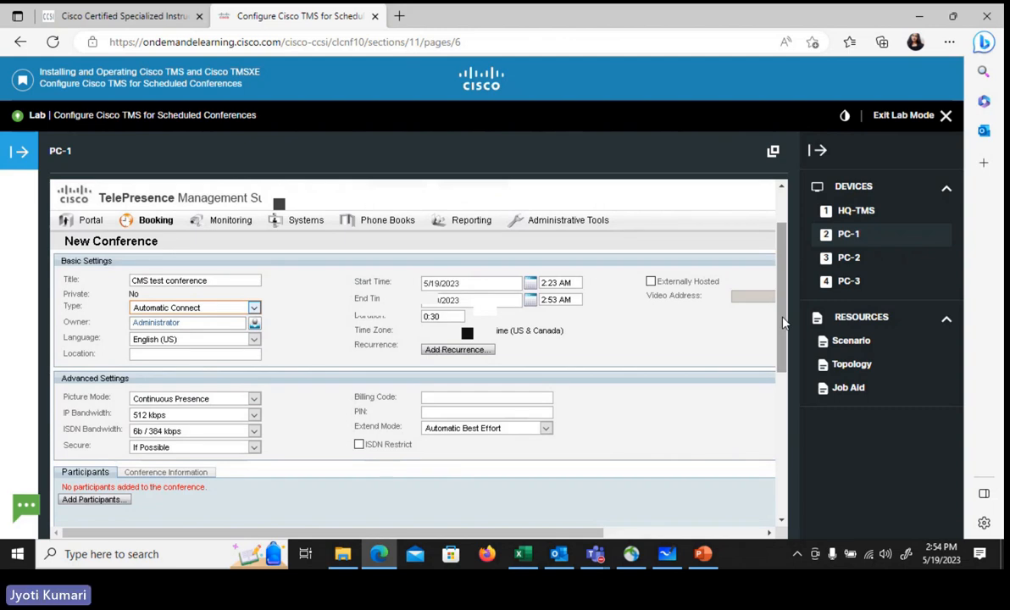
{"action": "left_click_drag", "start_coordinate": [783, 321], "coordinate": [783, 334]}
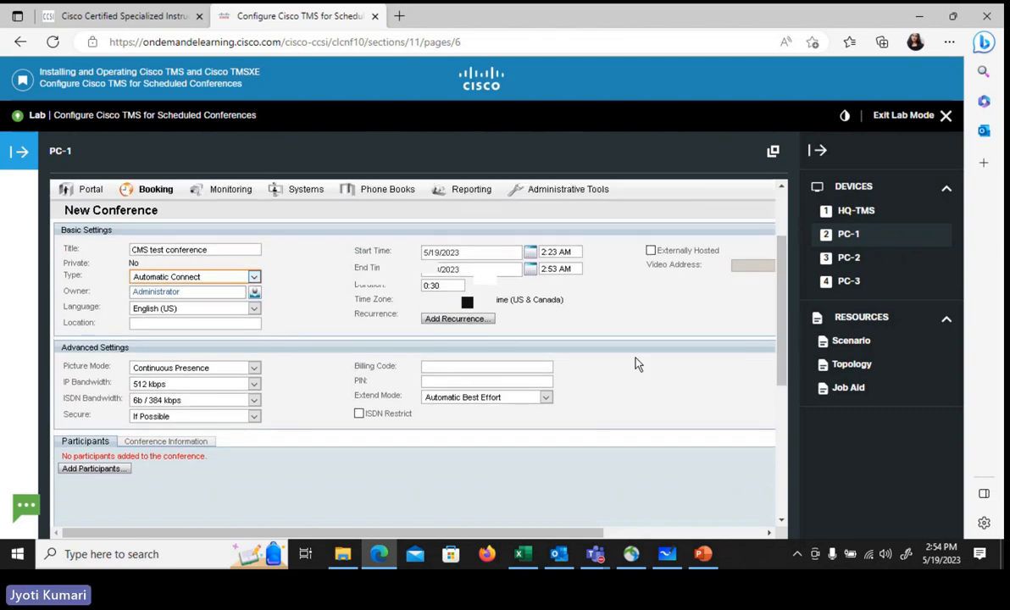
{"action": "left_click", "coordinate": [657, 365]}
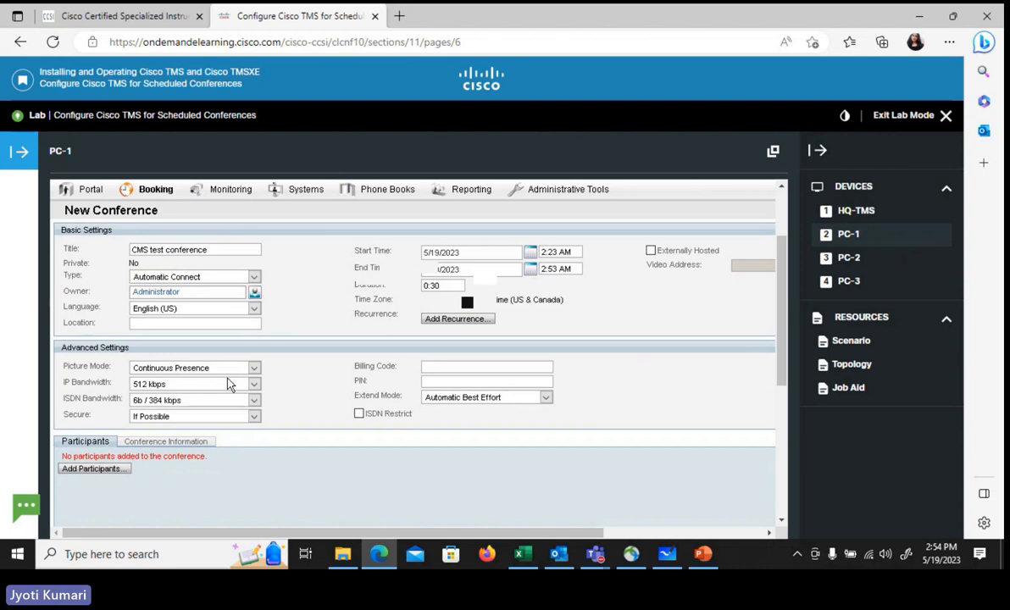
{"action": "left_click", "coordinate": [472, 384]}
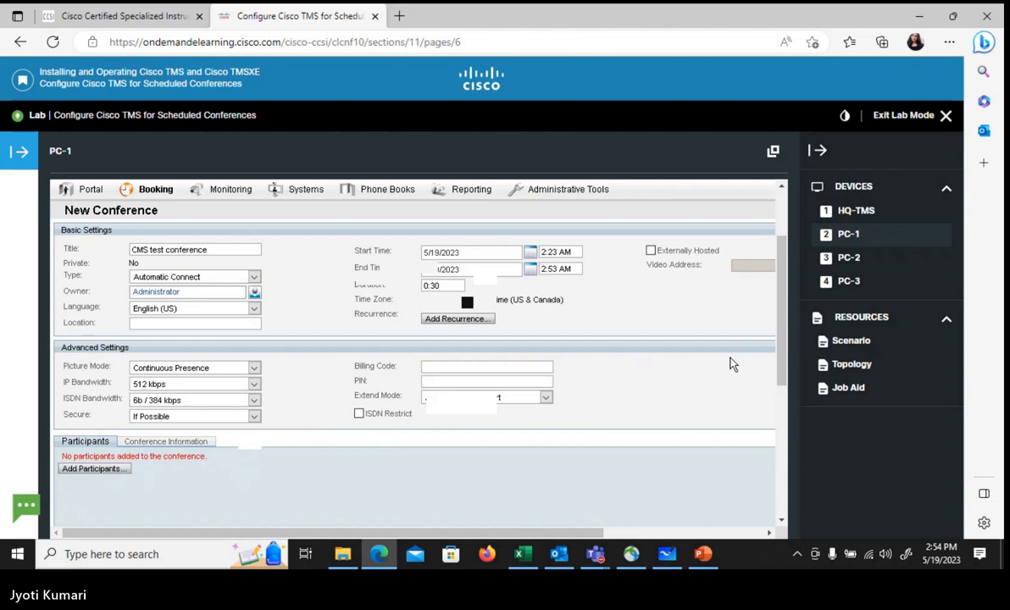
{"action": "left_click_drag", "start_coordinate": [784, 367], "coordinate": [796, 492]}
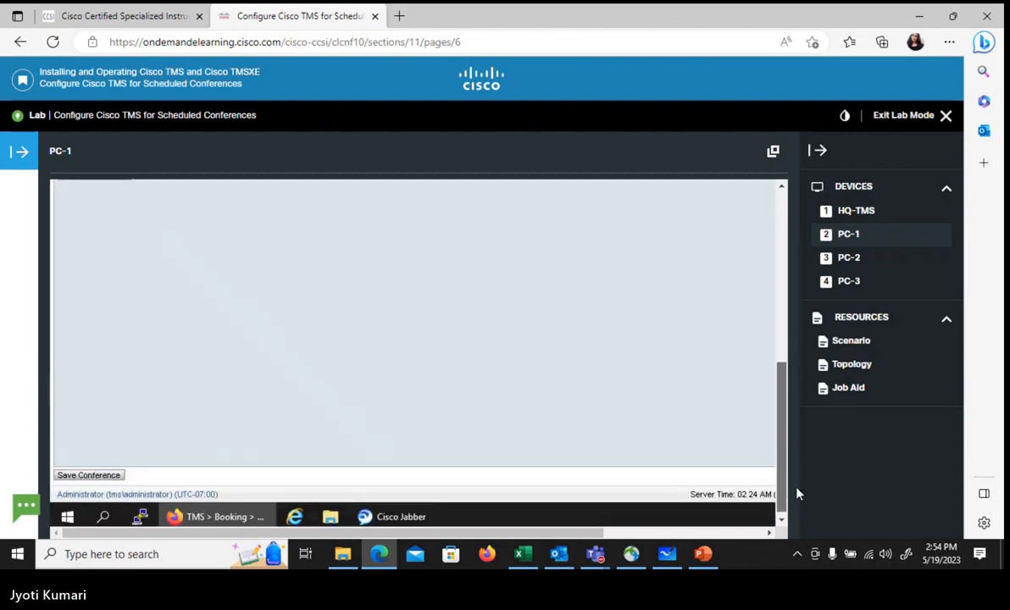
{"action": "left_click", "coordinate": [114, 476]}
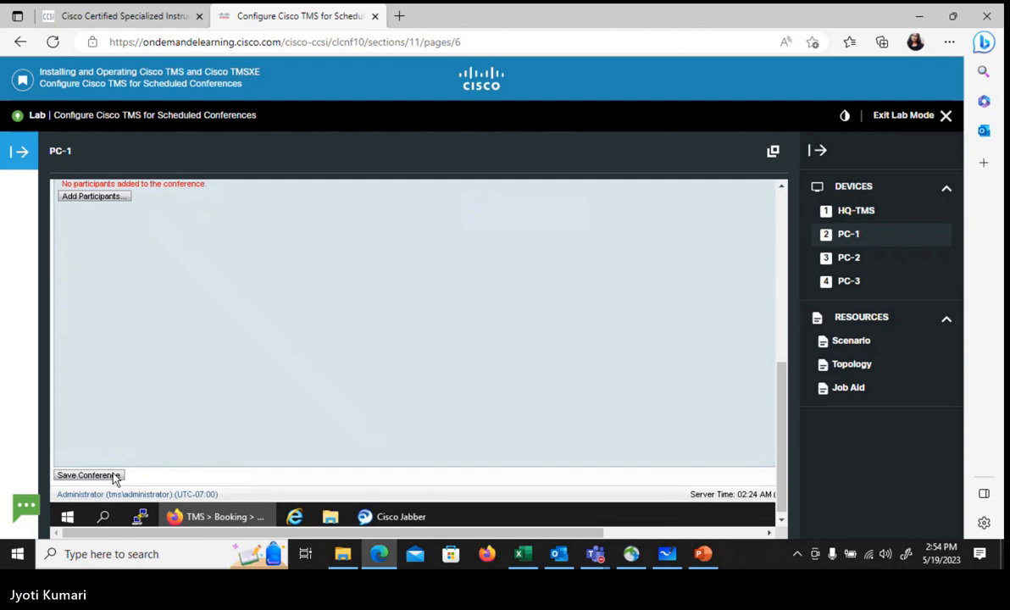
{"action": "scroll", "coordinate": [768, 406], "scroll_direction": "up", "scroll_amount": 3}
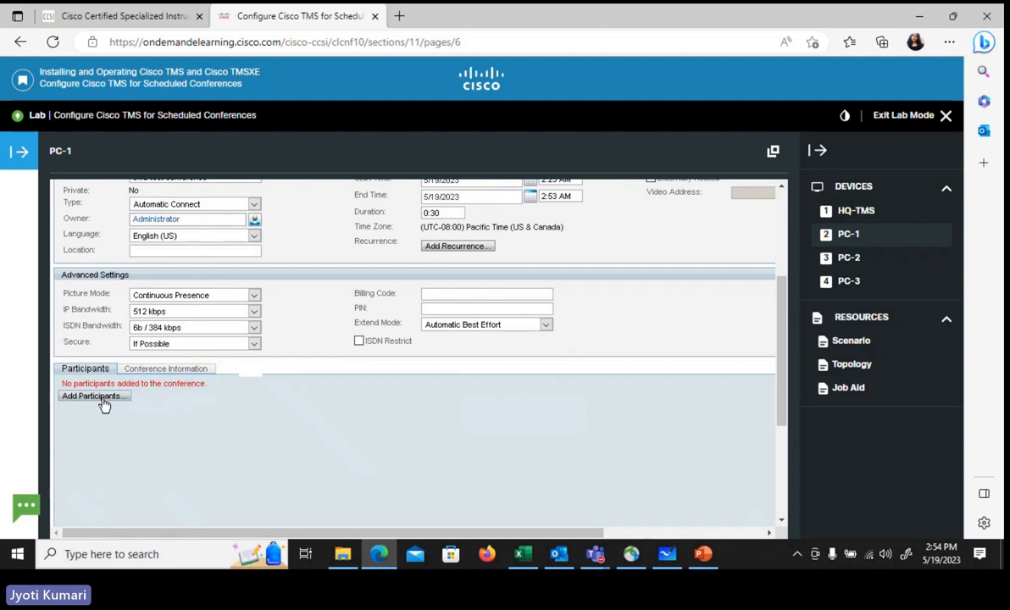
Check contacts in the Phone Books list and move them into the selected participants
{"action": "left_click", "coordinate": [95, 396]}
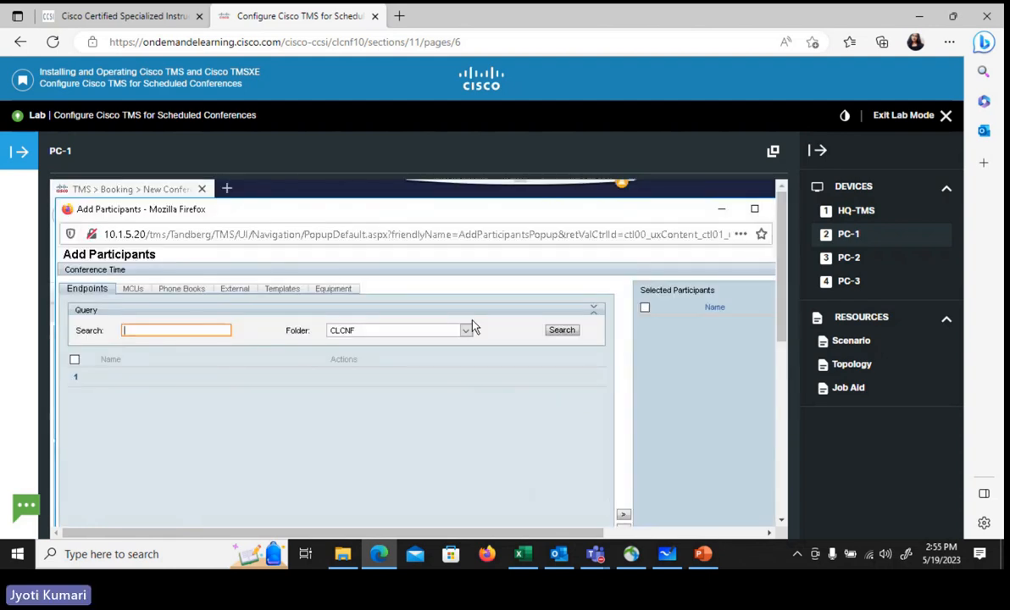
{"action": "left_click", "coordinate": [185, 290]}
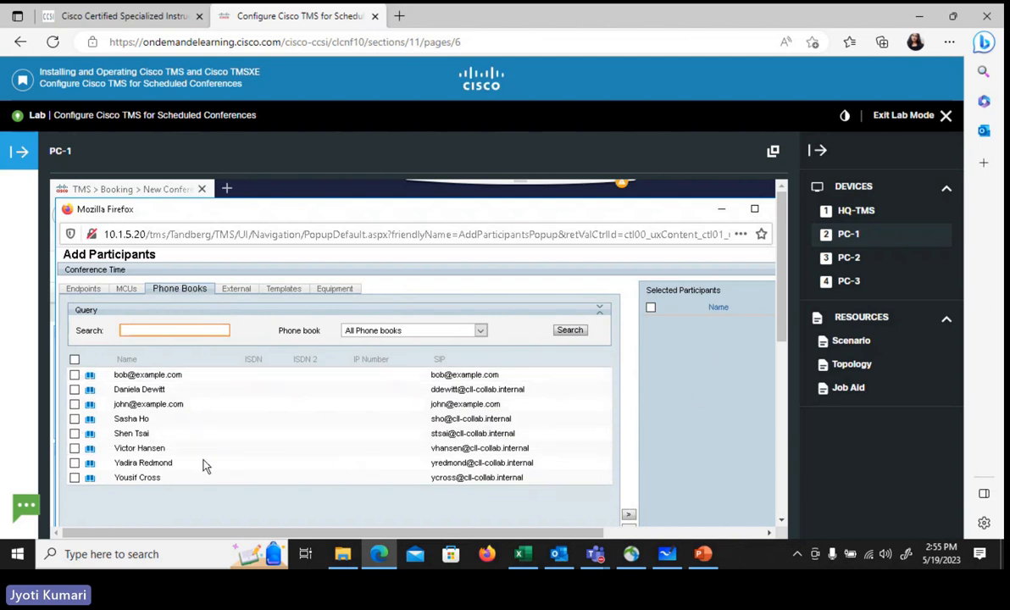
{"action": "left_click", "coordinate": [74, 390]}
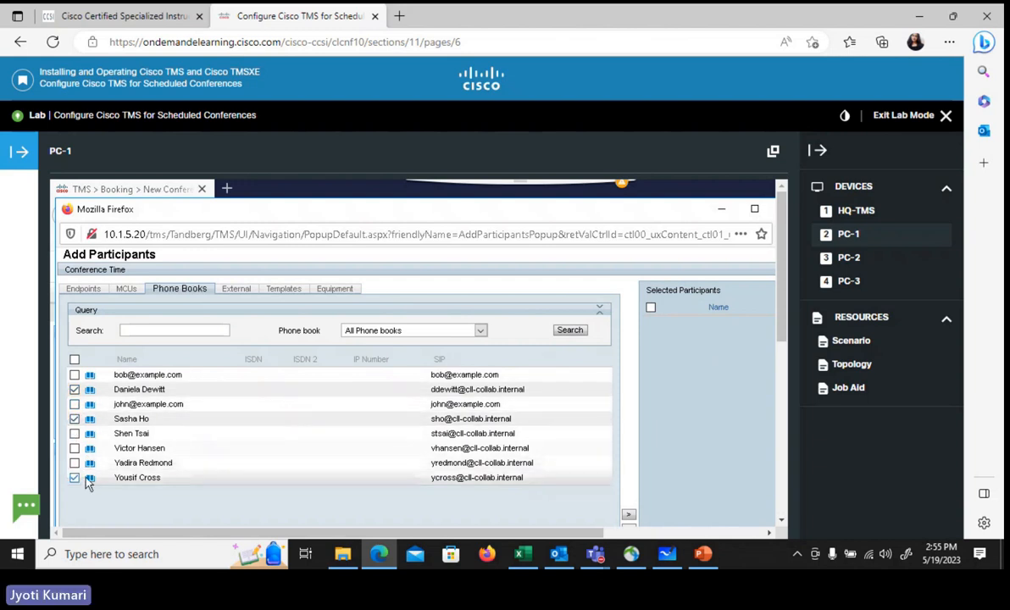
{"action": "left_click", "coordinate": [75, 478]}
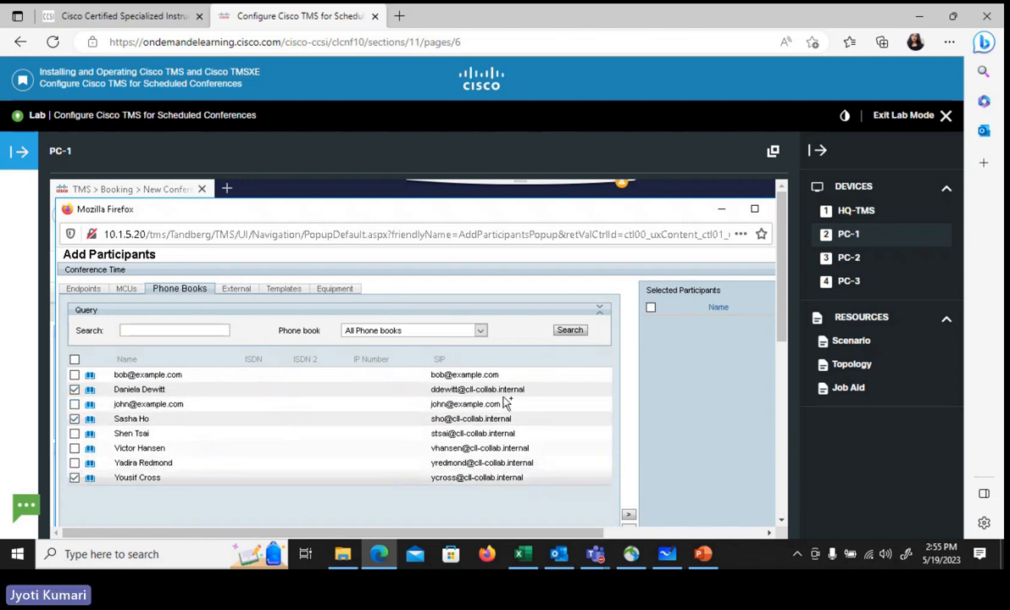
{"action": "left_click", "coordinate": [628, 515]}
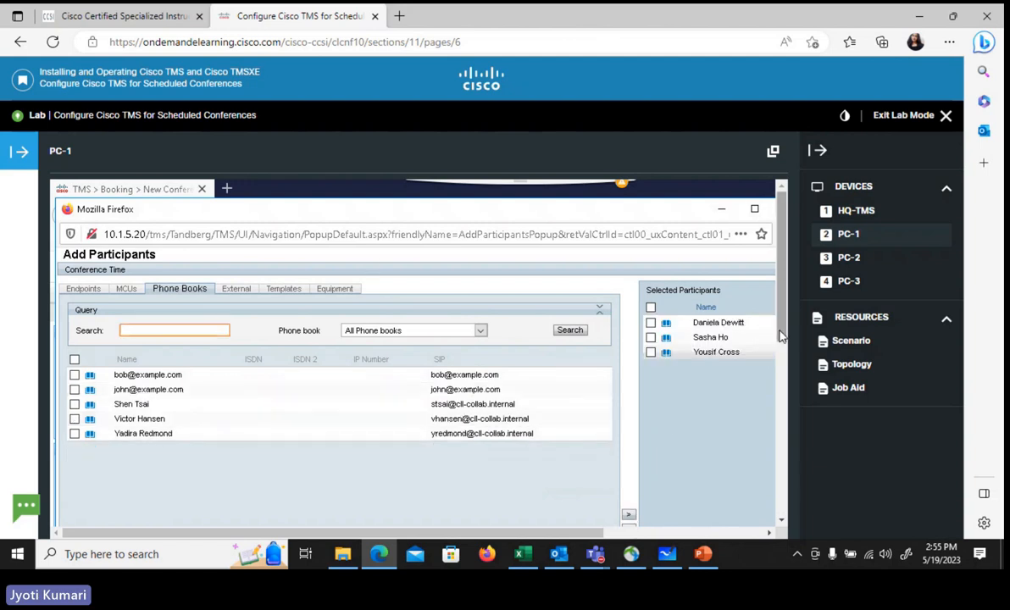
Review the selected list and confirm the three phone-book participants with OK
{"action": "left_click_drag", "start_coordinate": [782, 332], "coordinate": [796, 415]}
{"action": "scroll", "coordinate": [737, 365], "scroll_direction": "up", "scroll_amount": 1}
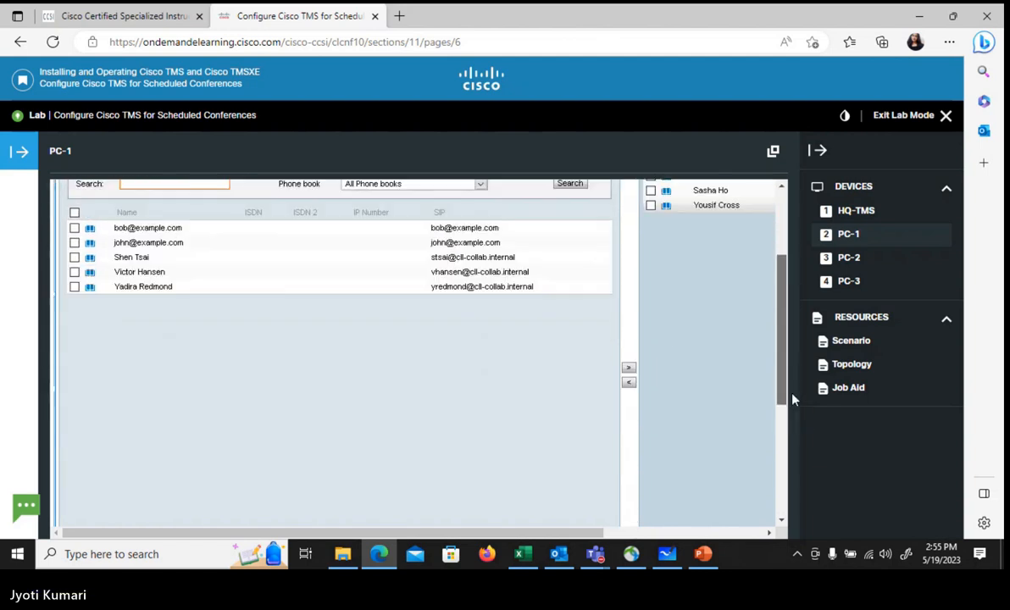
{"action": "left_click_drag", "start_coordinate": [600, 532], "coordinate": [675, 532]}
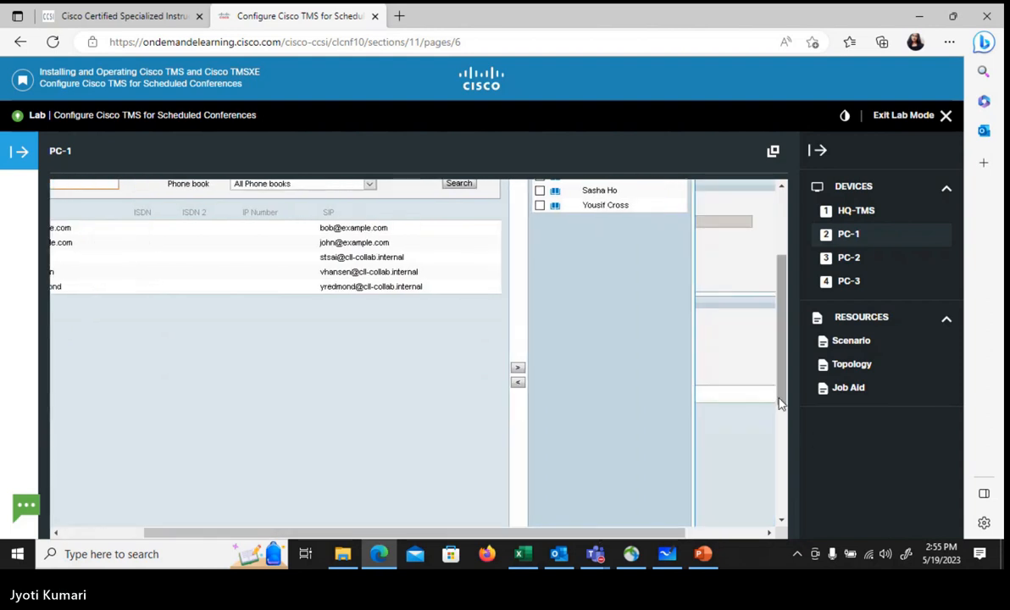
{"action": "scroll", "coordinate": [777, 329], "scroll_direction": "up", "scroll_amount": 4}
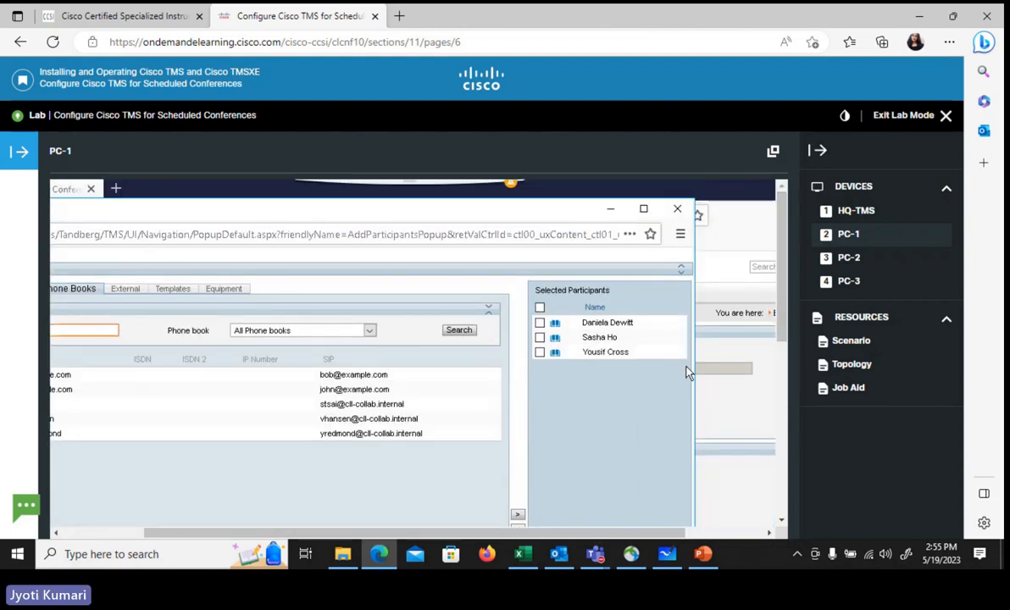
{"action": "left_click_drag", "start_coordinate": [784, 313], "coordinate": [798, 497]}
{"action": "left_click_drag", "start_coordinate": [650, 534], "coordinate": [562, 533]}
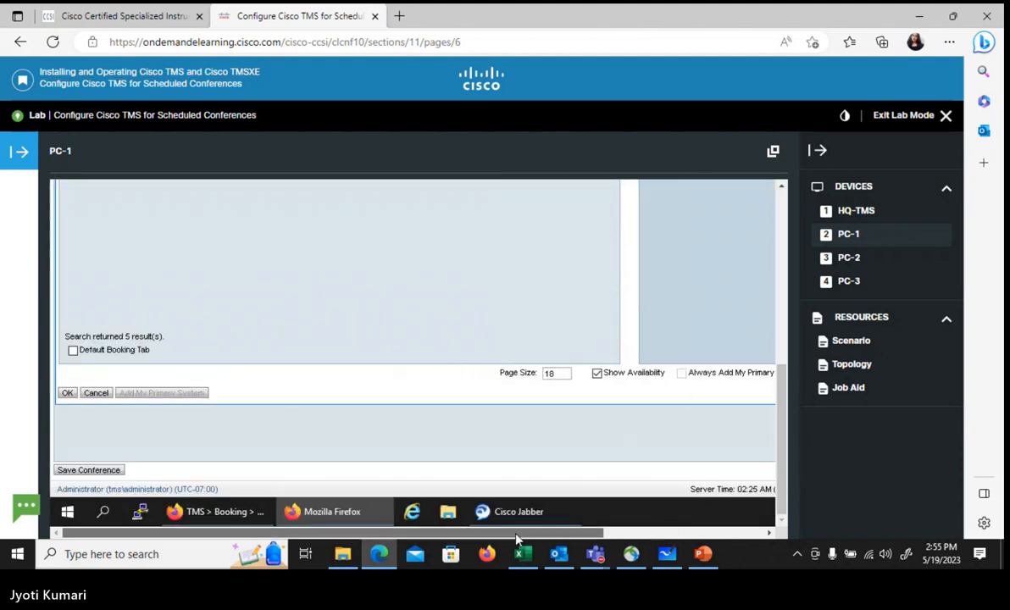
{"action": "left_click", "coordinate": [68, 393]}
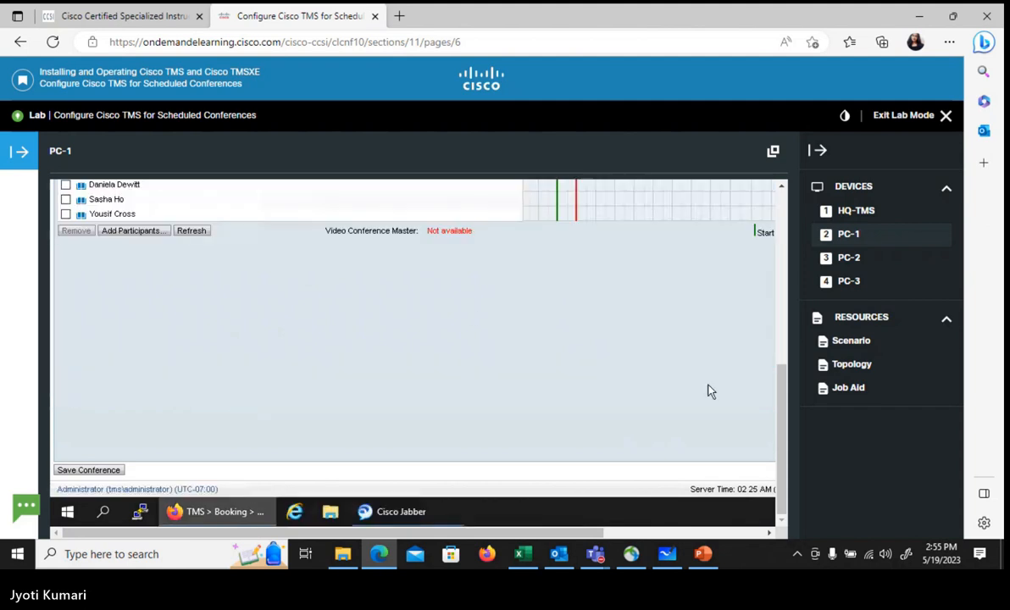
On Connection Settings, route all three participants over SIP with CMS-1 as the main participant
{"action": "left_click_drag", "start_coordinate": [785, 406], "coordinate": [788, 345]}
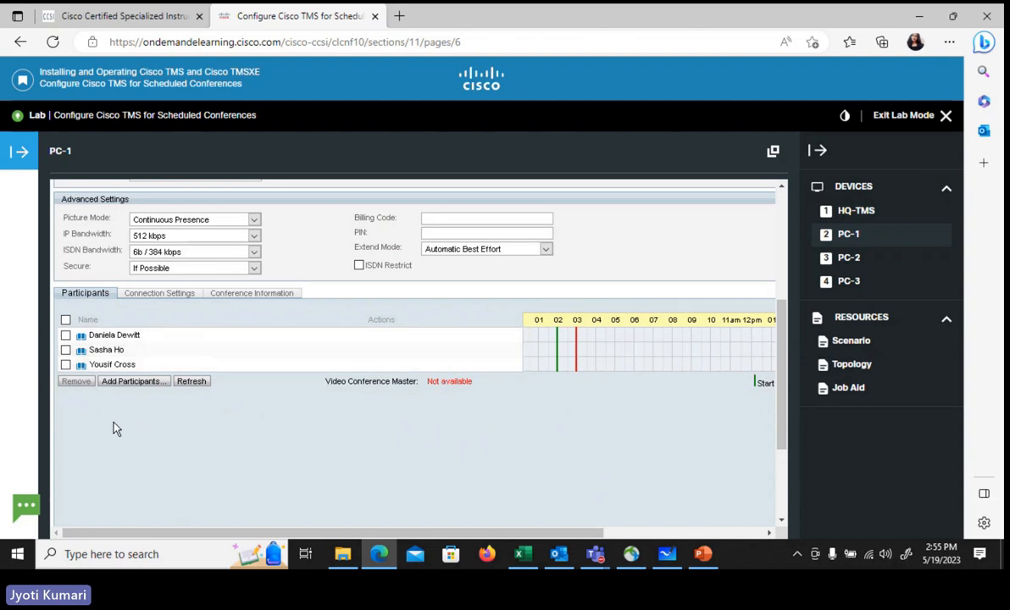
{"action": "left_click", "coordinate": [152, 295]}
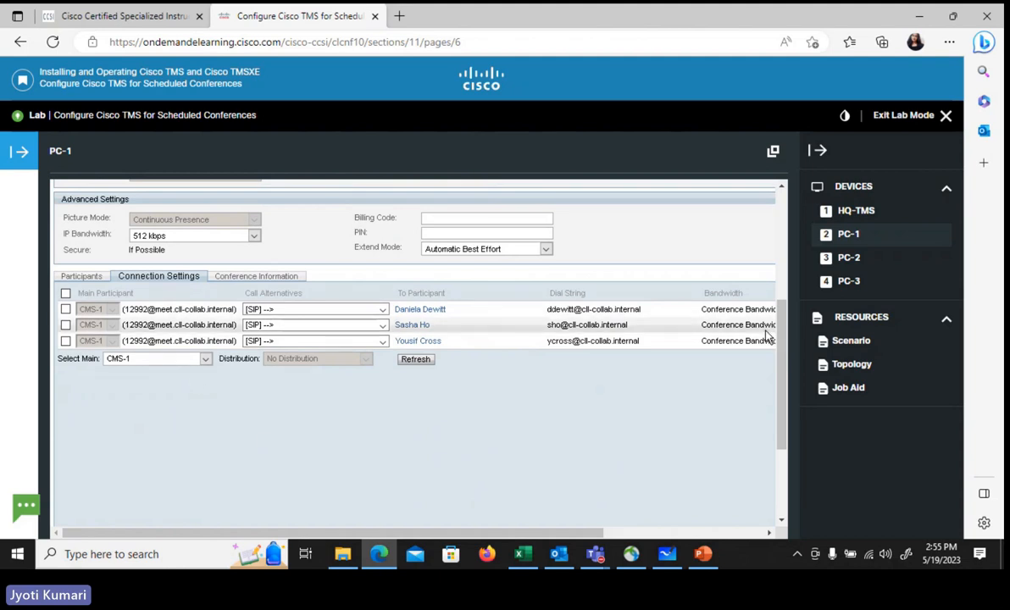
{"action": "left_click_drag", "start_coordinate": [782, 349], "coordinate": [798, 397]}
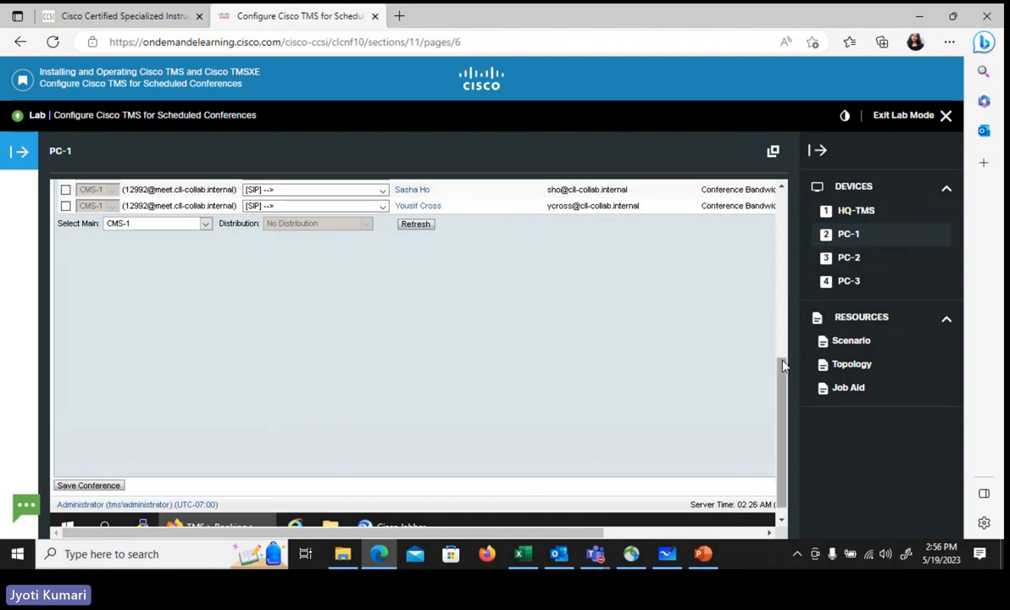
{"action": "left_click_drag", "start_coordinate": [783, 365], "coordinate": [782, 247]}
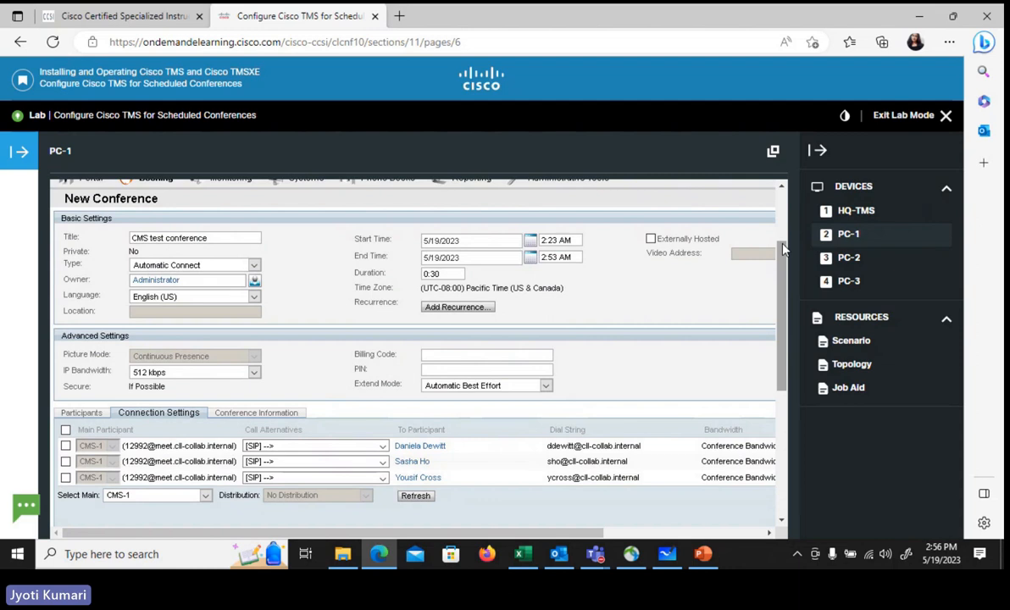
{"action": "left_click_drag", "start_coordinate": [783, 250], "coordinate": [783, 220]}
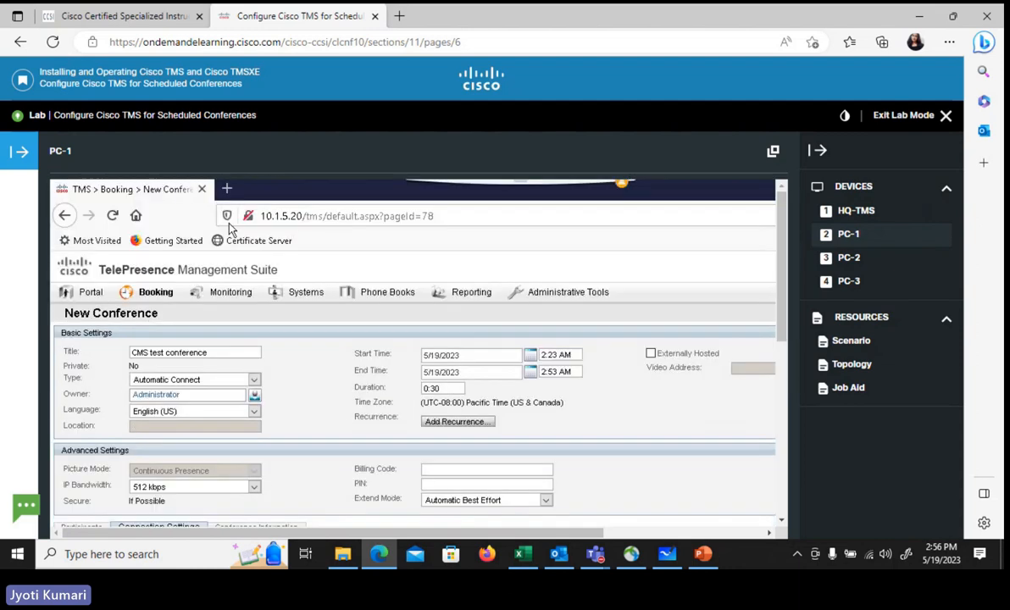
Open a new browser tab and find HQ-CMS-1's address 10.1.5.31 in the job aid
{"action": "left_click", "coordinate": [227, 191]}
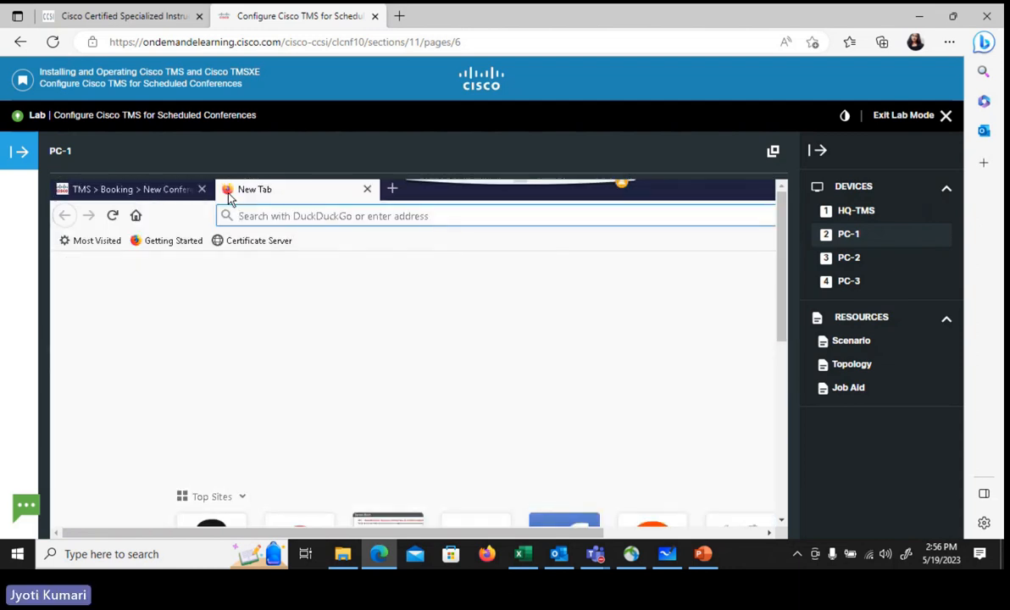
{"action": "left_click", "coordinate": [267, 219]}
{"action": "left_click", "coordinate": [835, 395]}
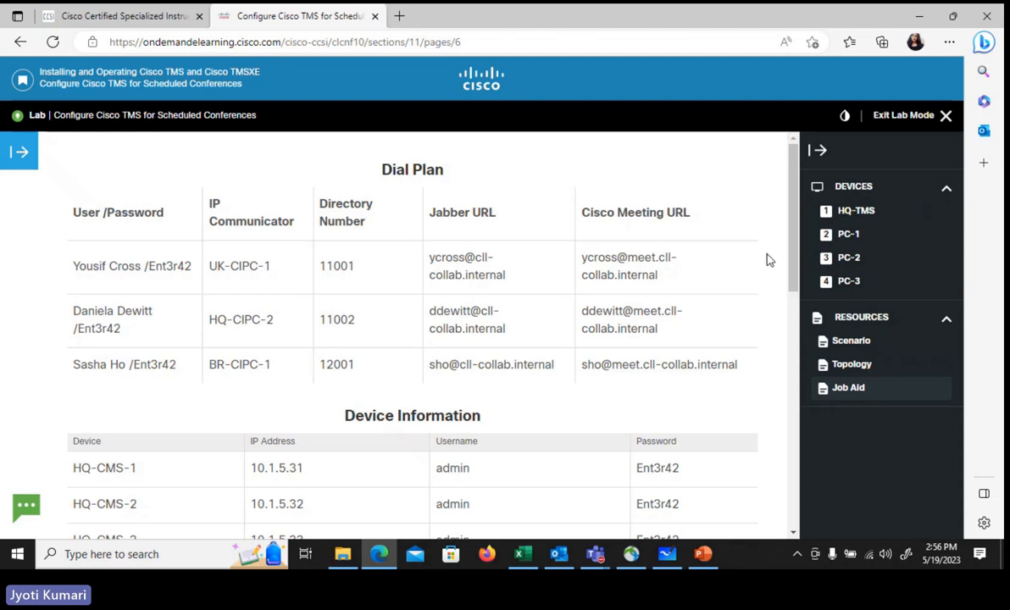
{"action": "left_click_drag", "start_coordinate": [794, 259], "coordinate": [795, 409]}
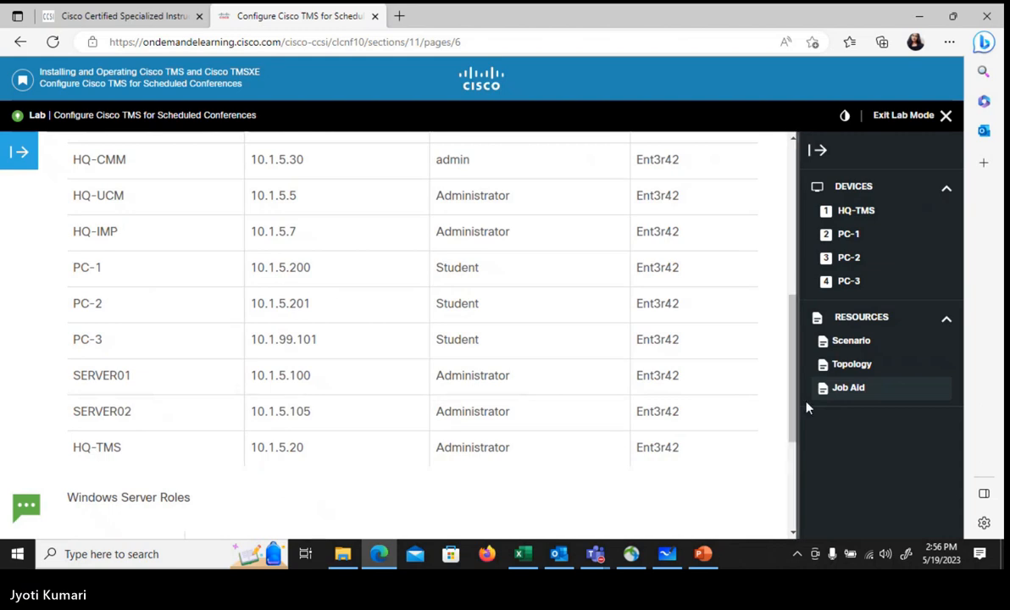
{"action": "scroll", "coordinate": [509, 356], "scroll_direction": "up", "scroll_amount": 2}
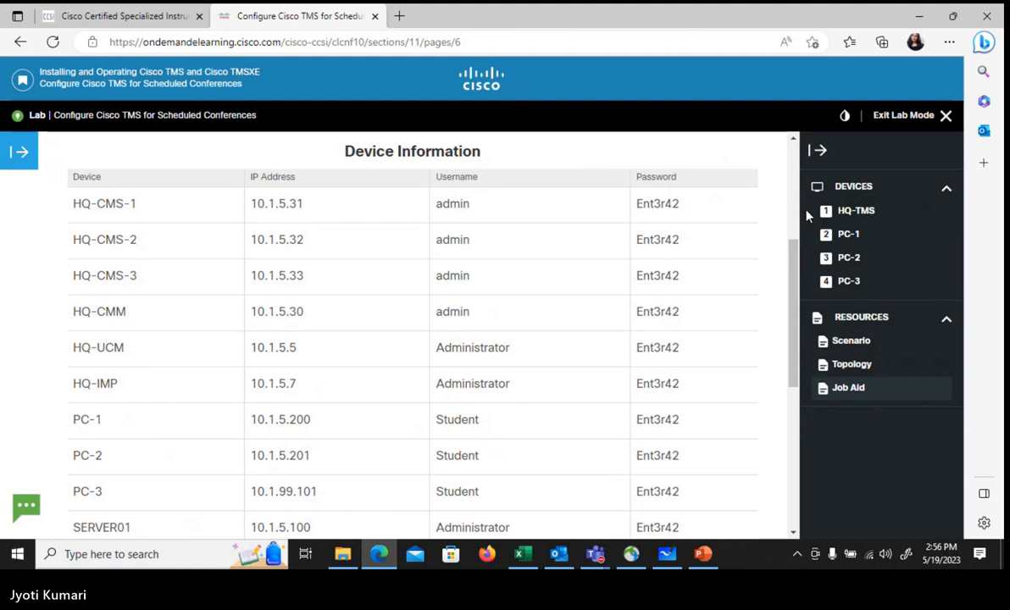
{"action": "left_click", "coordinate": [848, 234]}
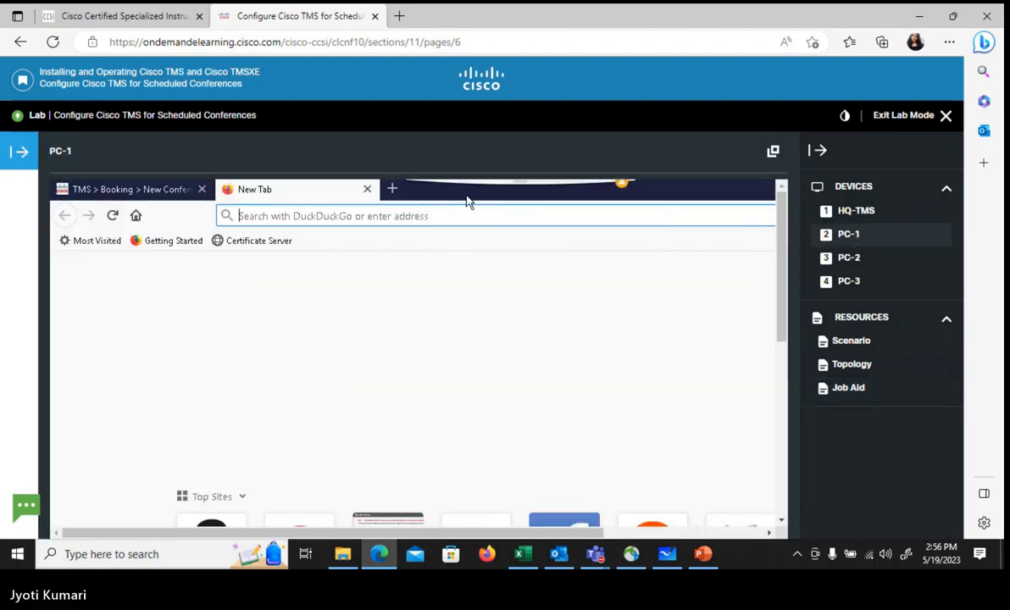
{"action": "left_click", "coordinate": [377, 222]}
{"action": "type", "text": "10."}
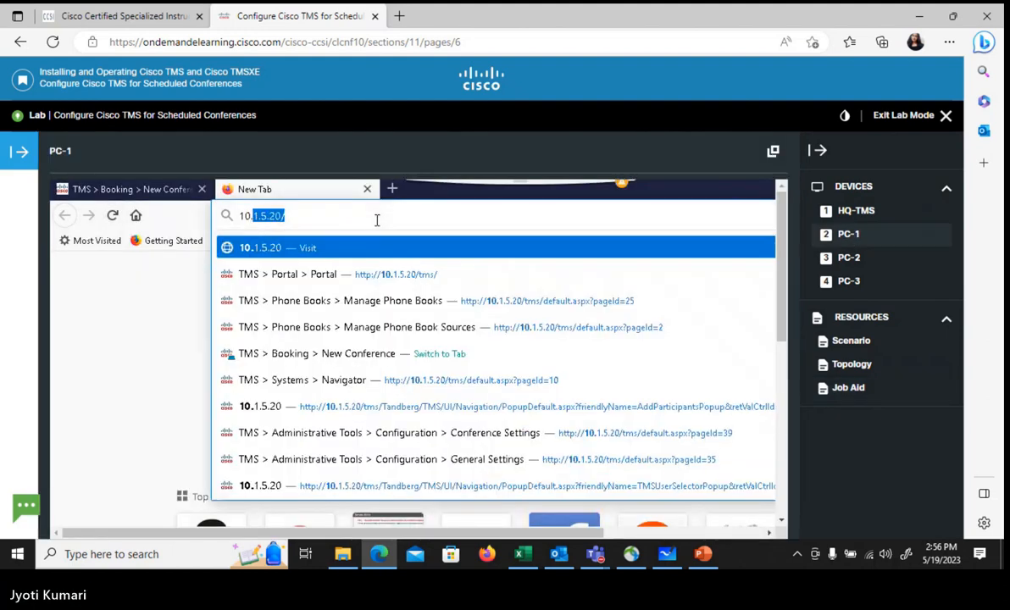
{"action": "type", "text": "1.5.31"}
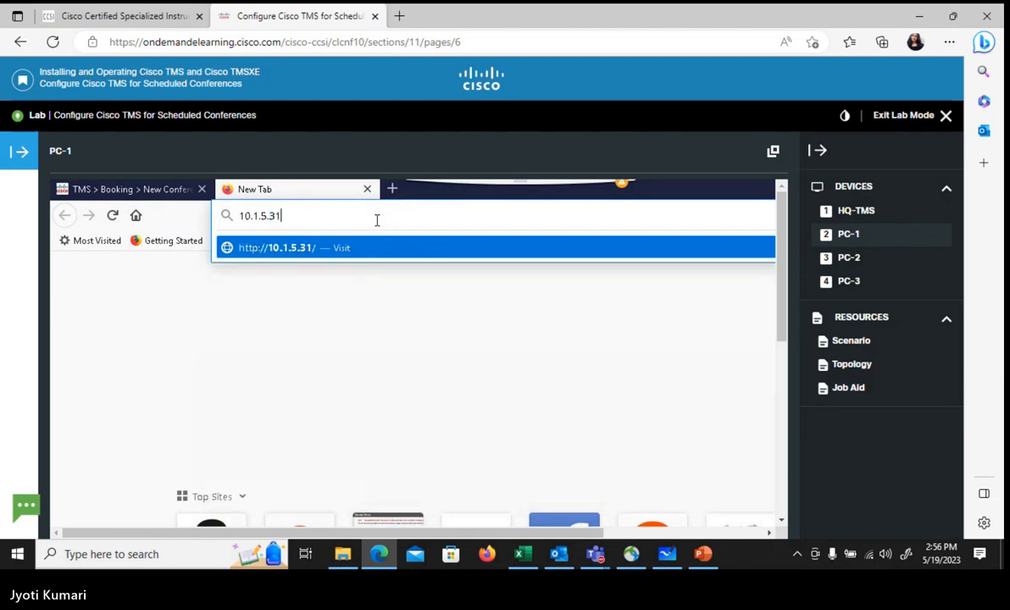
{"action": "type", "text": ":445"}
{"action": "key", "text": "Return"}
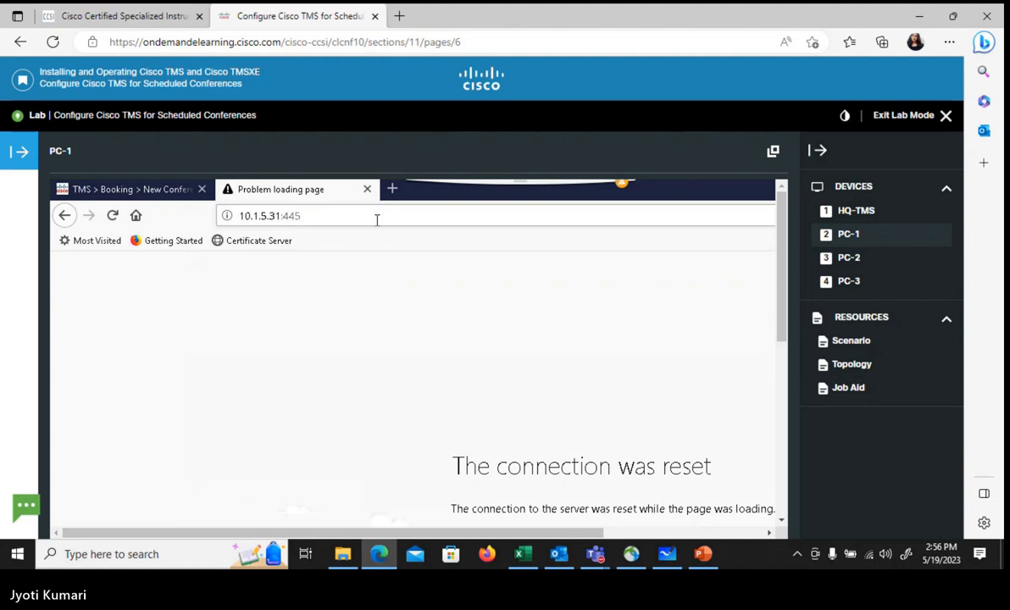
{"action": "left_click", "coordinate": [313, 215]}
{"action": "key", "text": "Return"}
{"action": "left_click", "coordinate": [245, 217]}
{"action": "left_click", "coordinate": [246, 218]}
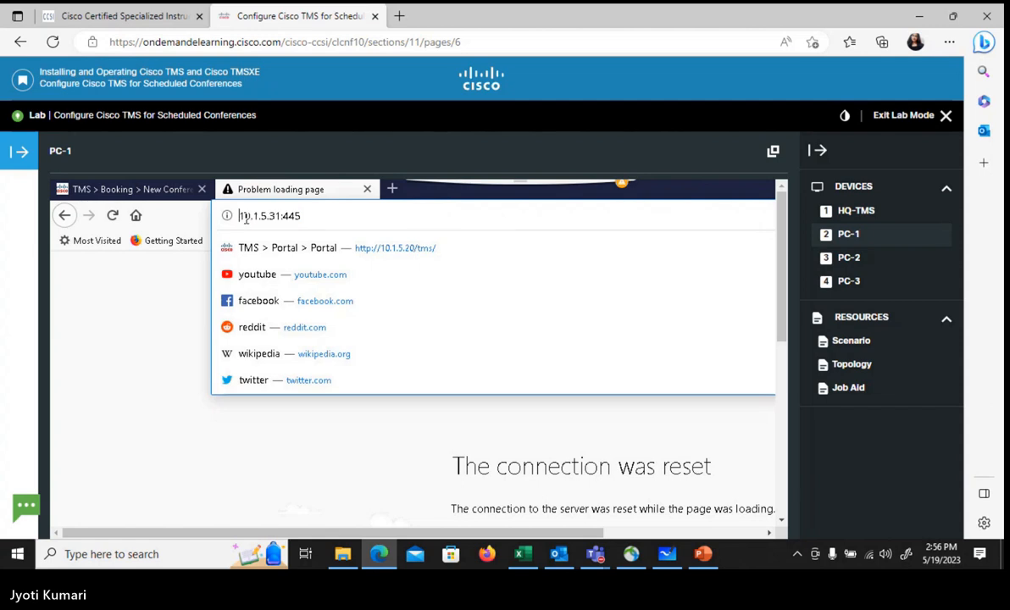
{"action": "type", "text": "https:"}
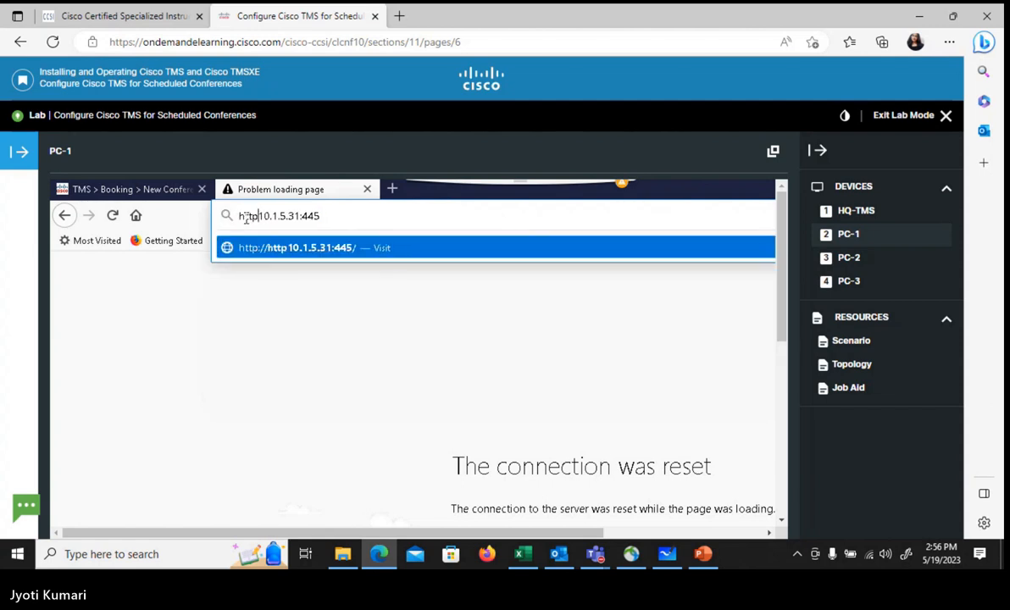
{"action": "type", "text": "//"}
{"action": "key", "text": "Return"}
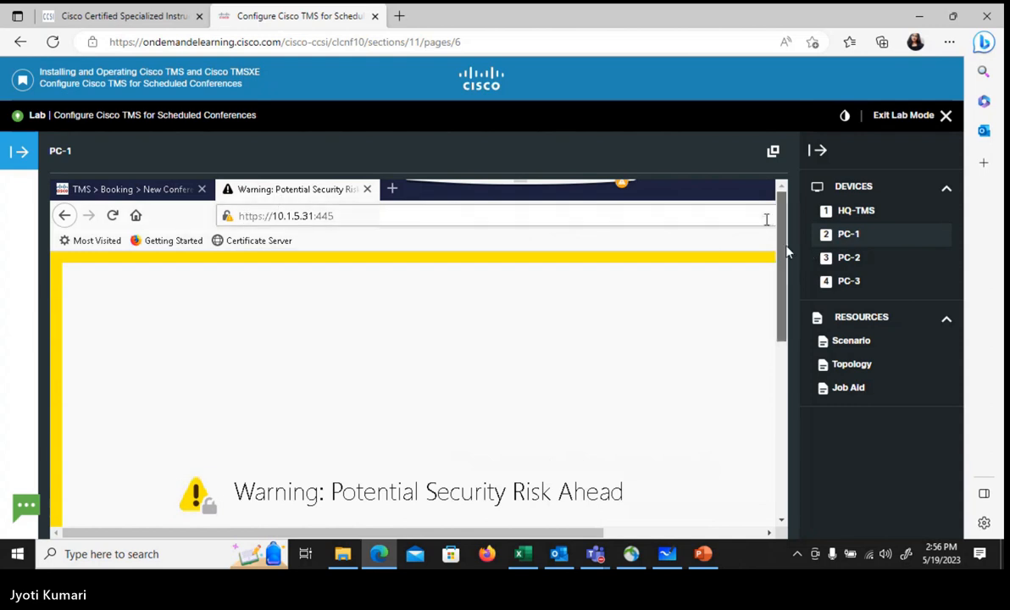
Accept the certificate risk to continue to the CMS login page
{"action": "left_click_drag", "start_coordinate": [780, 252], "coordinate": [780, 383]}
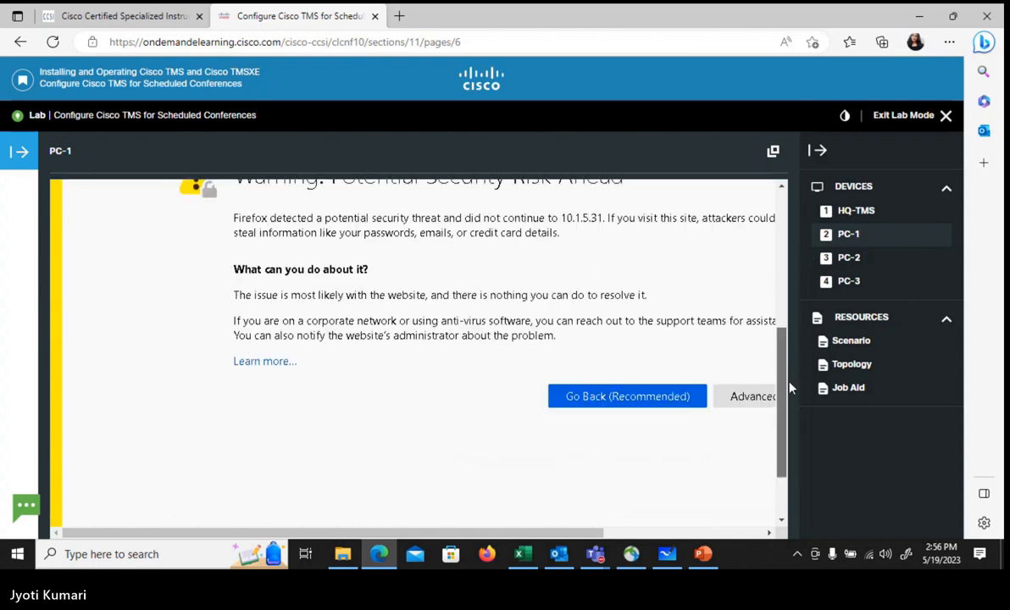
{"action": "left_click", "coordinate": [731, 405]}
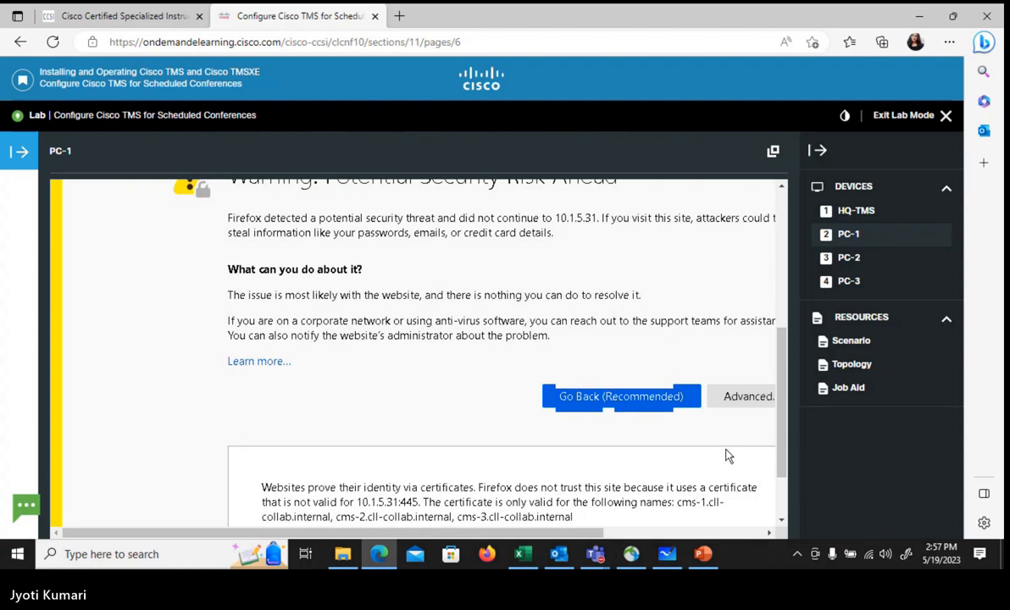
{"action": "scroll", "coordinate": [726, 456], "scroll_direction": "down", "scroll_amount": 3}
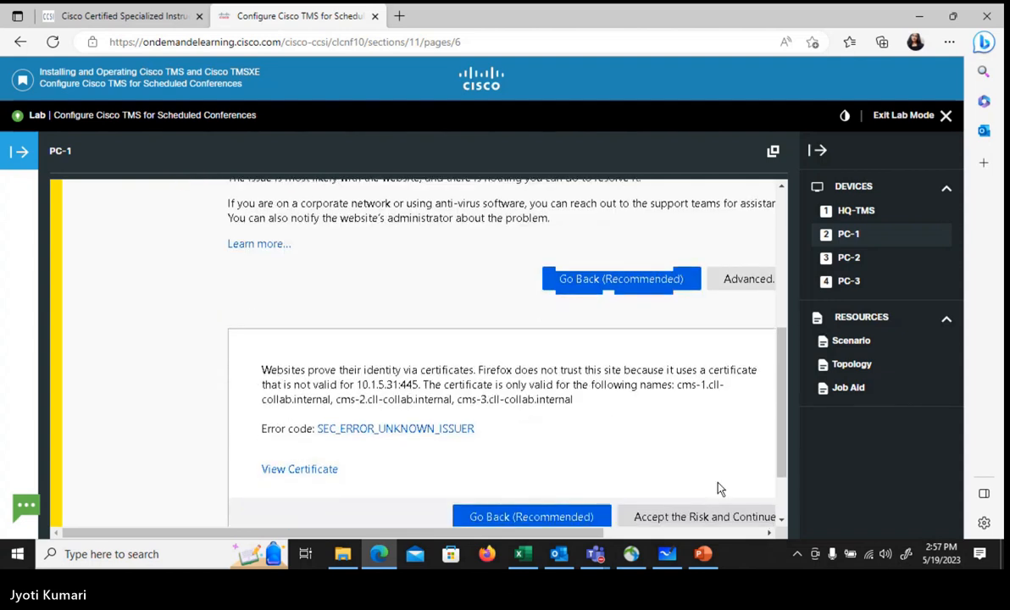
{"action": "left_click", "coordinate": [729, 516]}
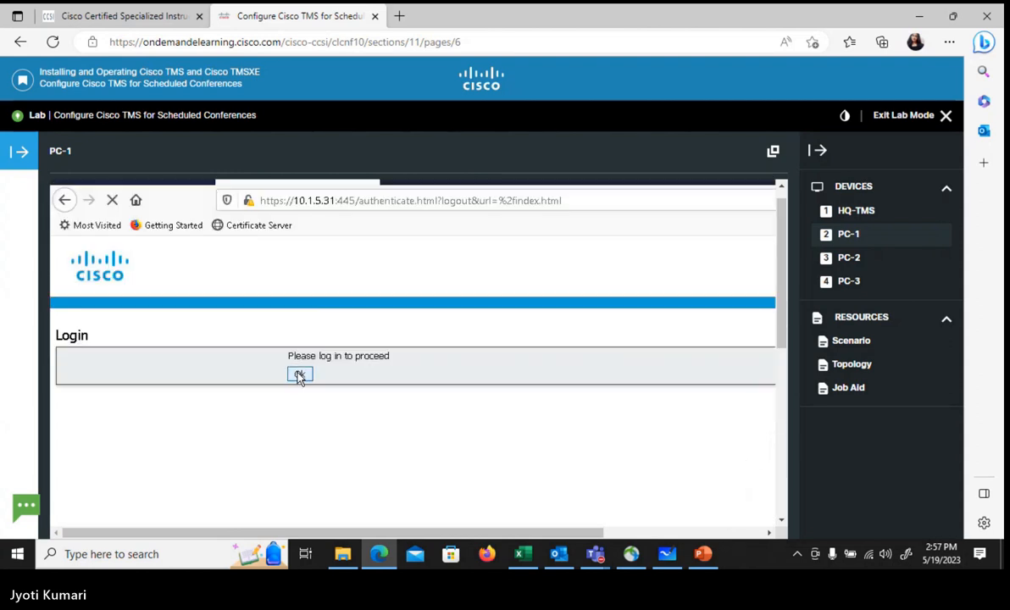
Dismiss the login prompt, enter username admin, and move to the password field
{"action": "left_click", "coordinate": [299, 375]}
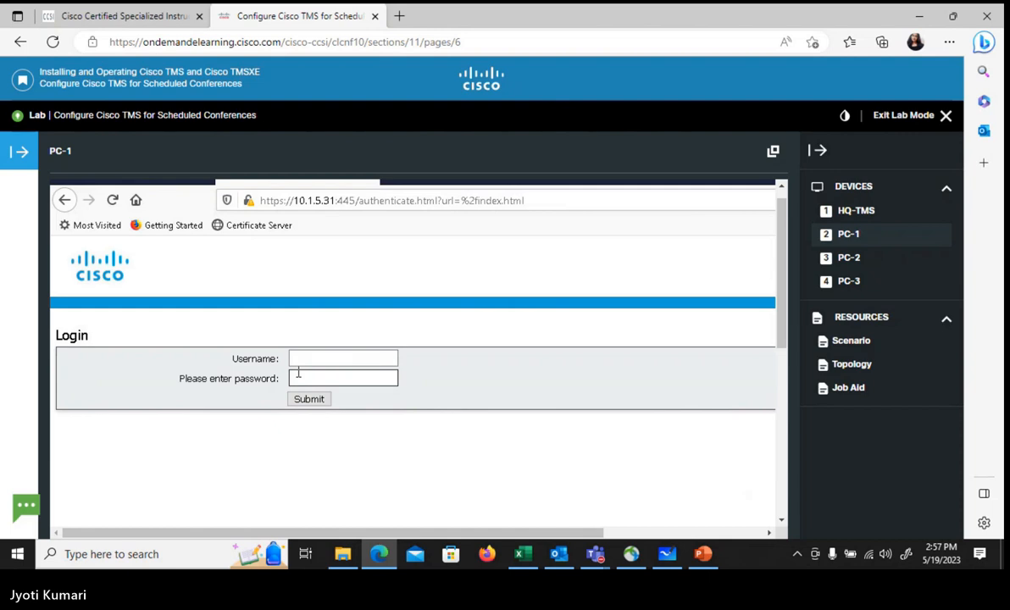
{"action": "left_click", "coordinate": [354, 363]}
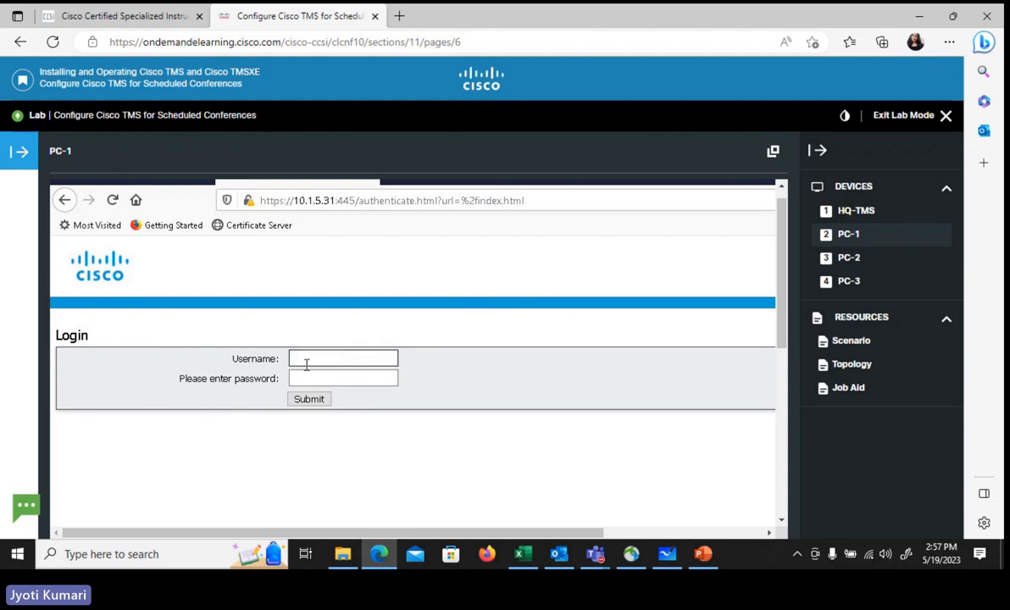
{"action": "type", "text": "admin"}
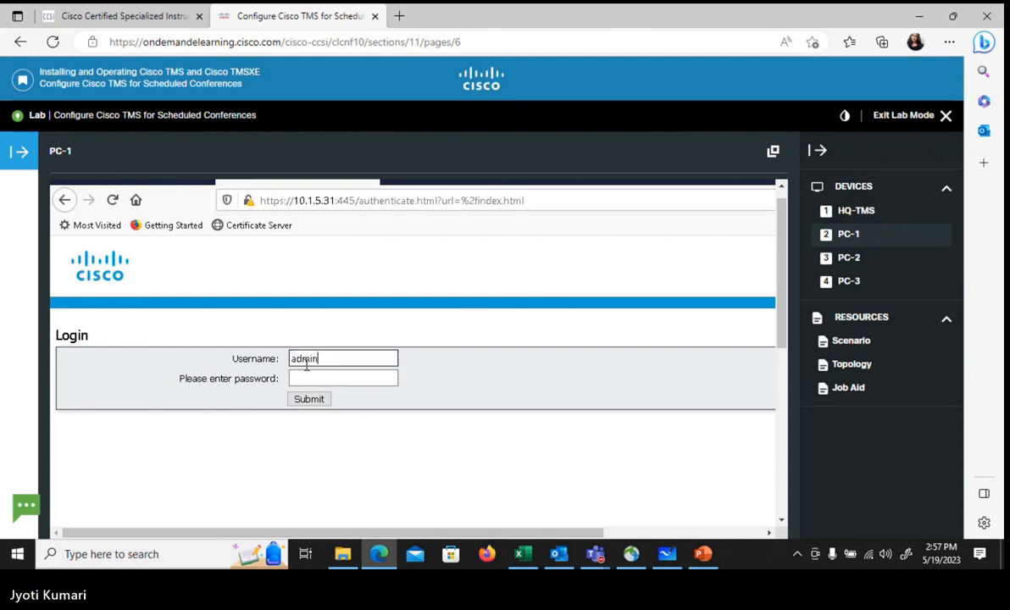
{"action": "key", "text": "Tab"}
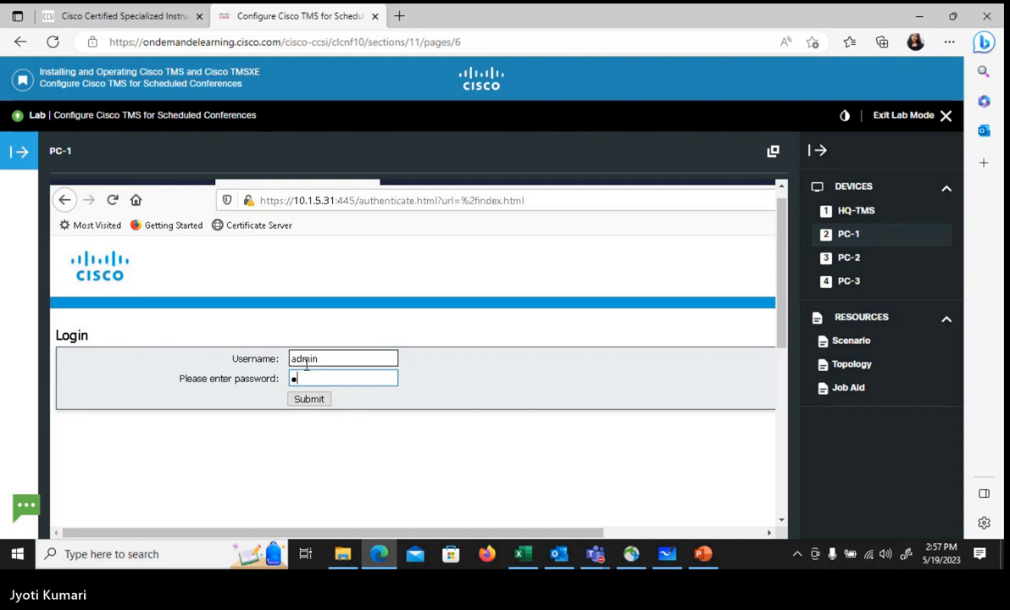
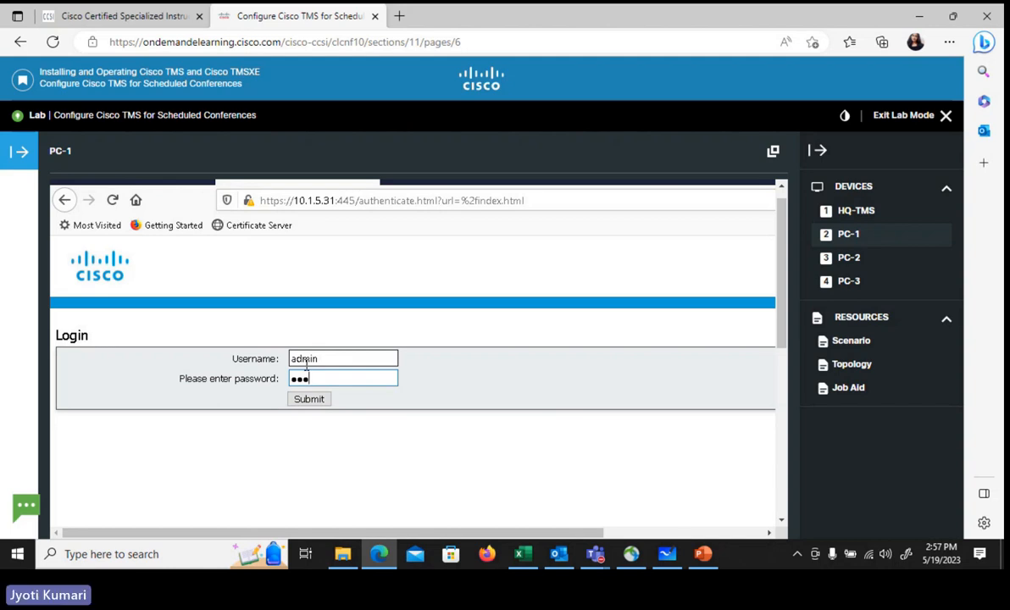
Submit the first password attempt, decline saving it, and dismiss the failed-login message
{"action": "type", "text": "•"}
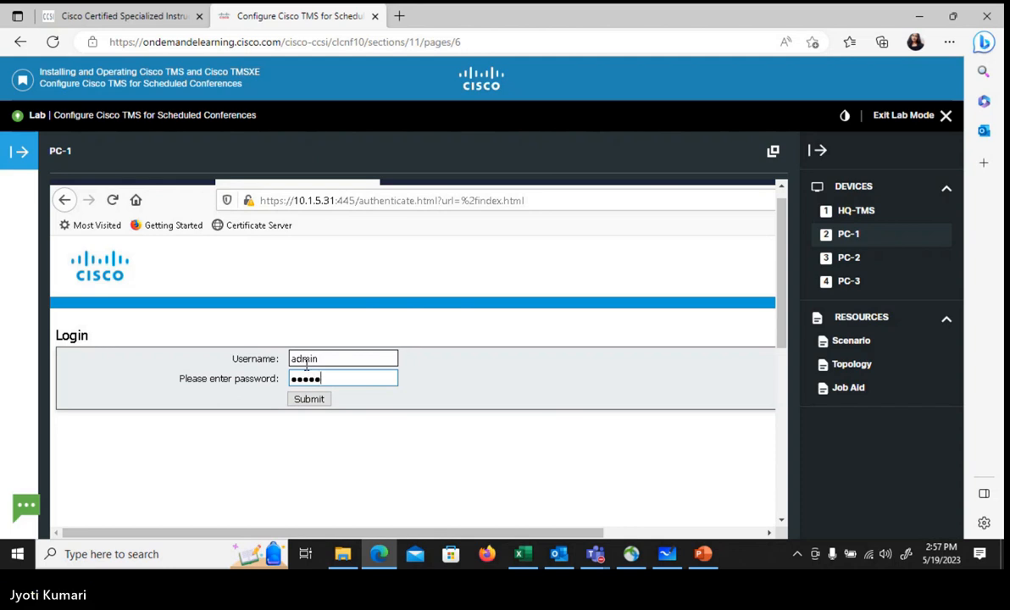
{"action": "type", "text": "•"}
{"action": "key", "text": "Return"}
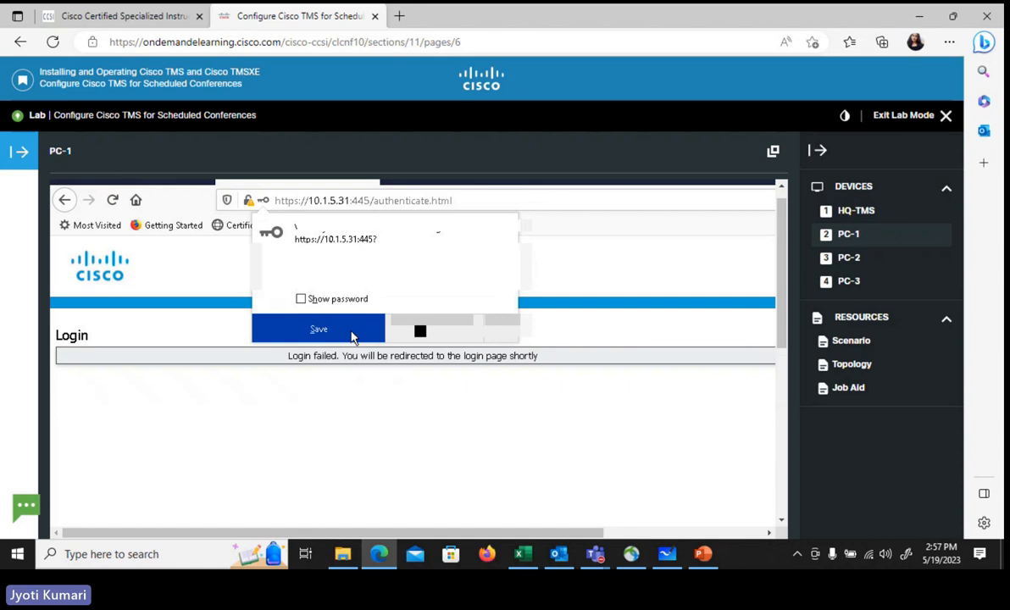
{"action": "left_click", "coordinate": [440, 333]}
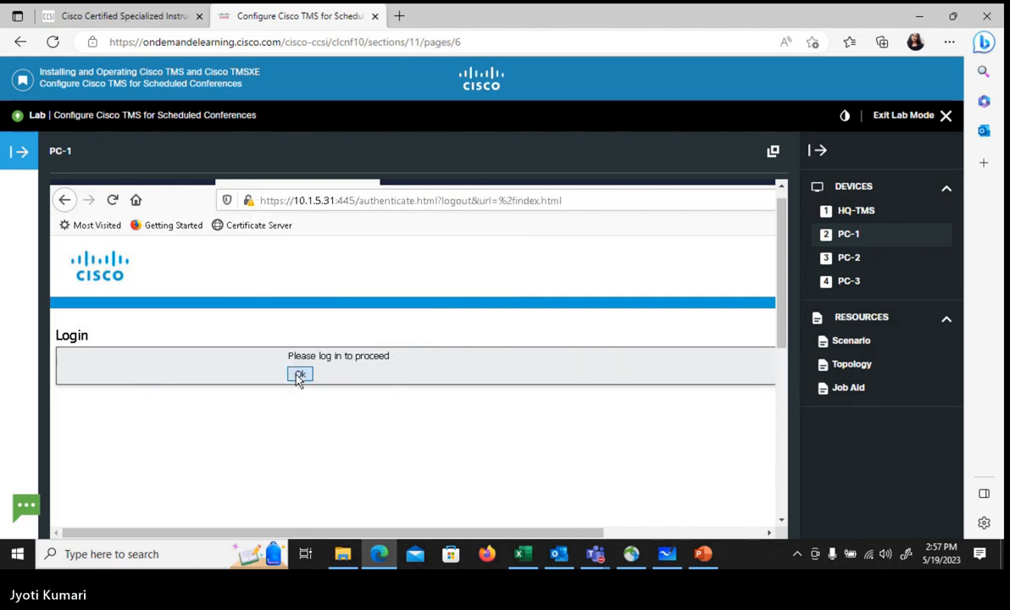
{"action": "left_click", "coordinate": [298, 376]}
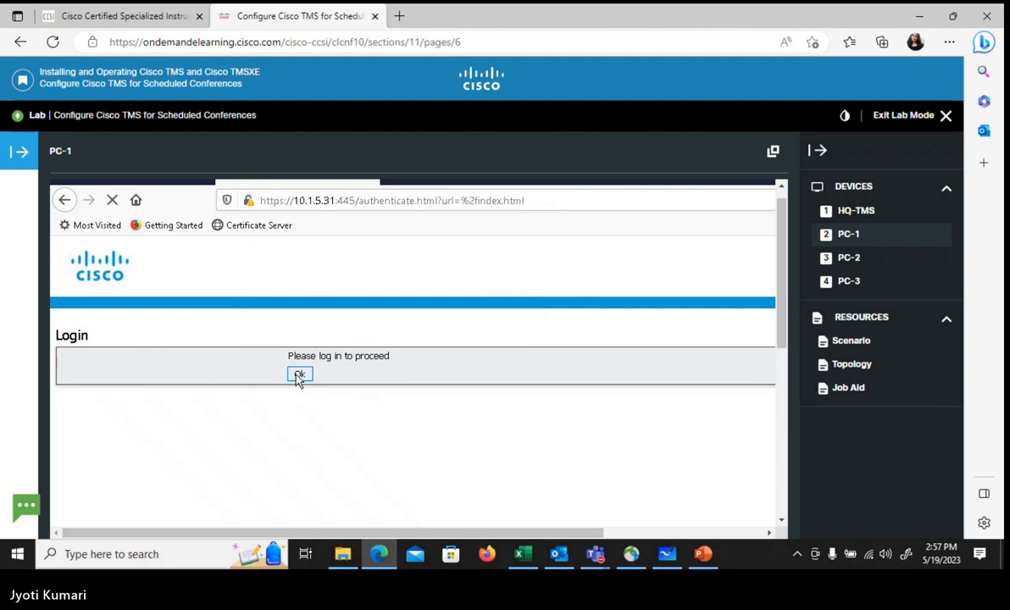
Check the job aid, then sign in as admin with the correct password without saving it
{"action": "left_click", "coordinate": [848, 388]}
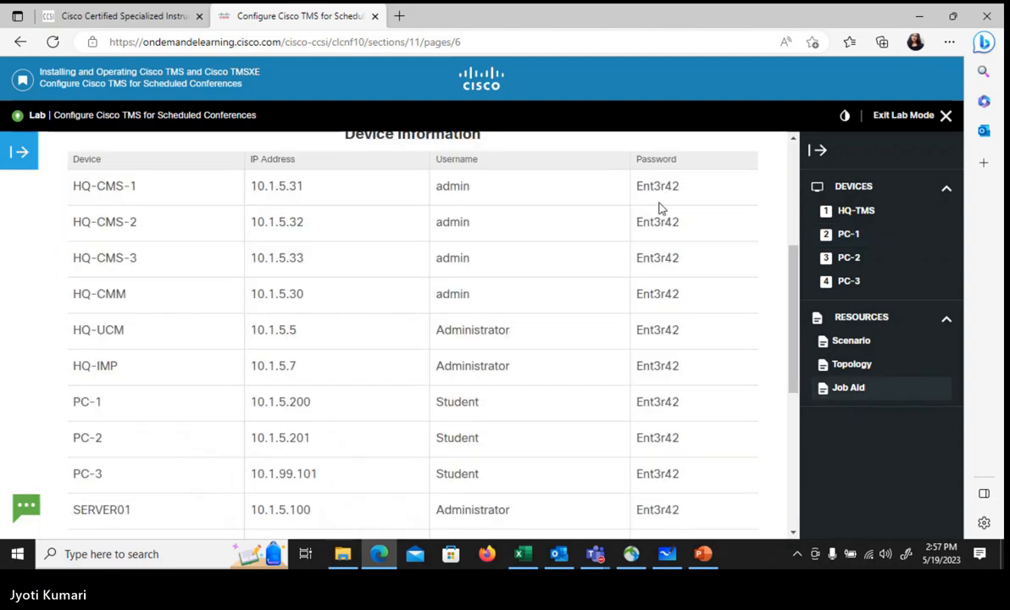
{"action": "left_click", "coordinate": [847, 236]}
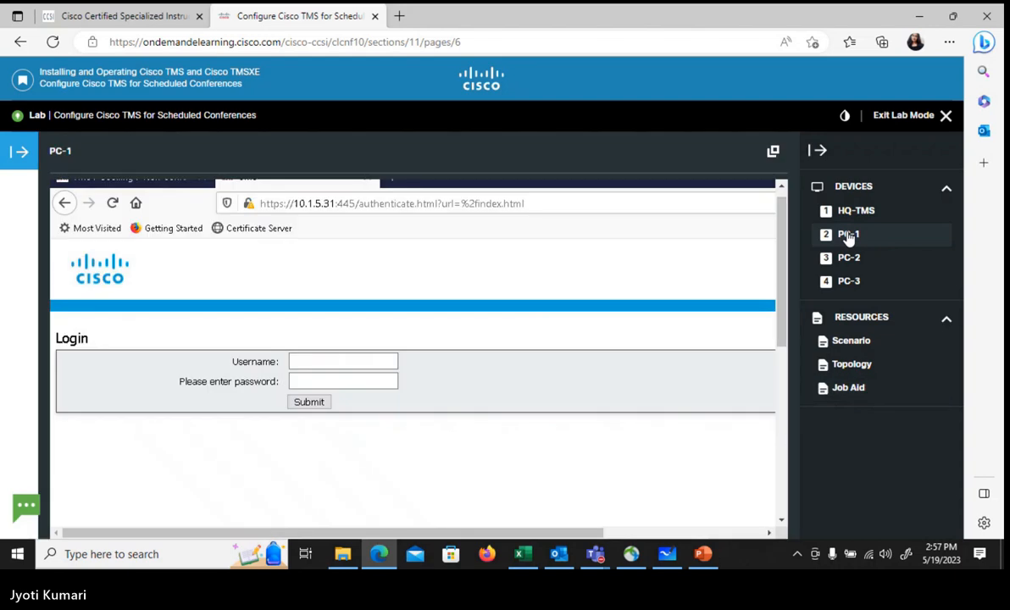
{"action": "left_click", "coordinate": [366, 362]}
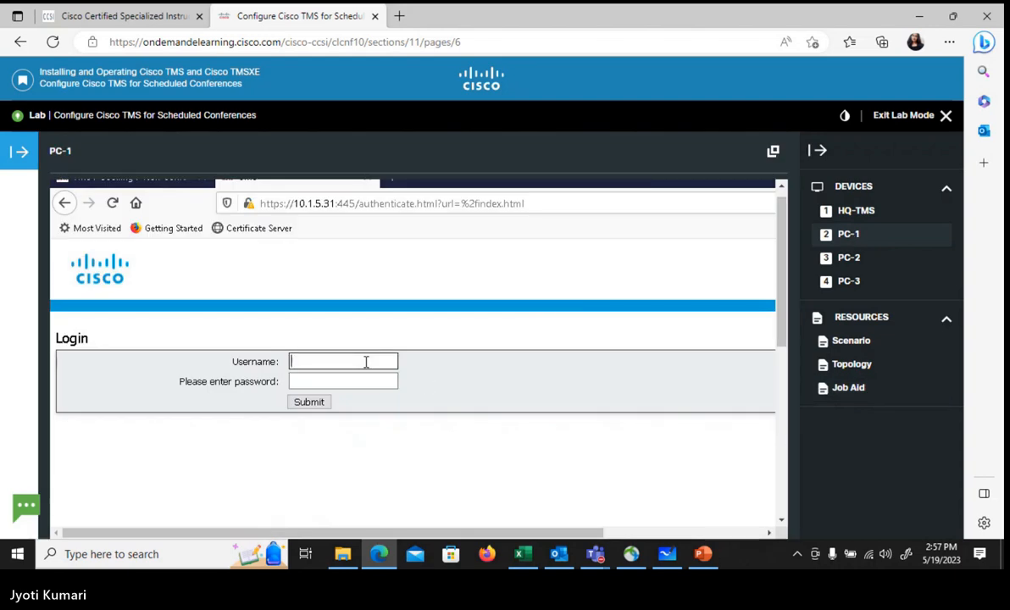
{"action": "type", "text": "admin"}
{"action": "key", "text": "Tab"}
{"action": "type", "text": "Cisco1"}
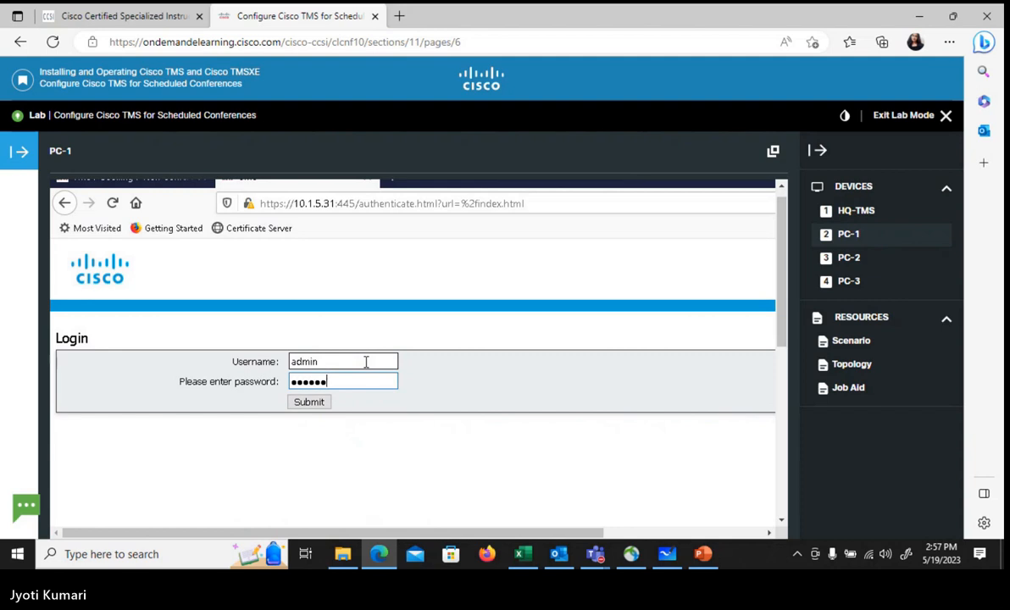
{"action": "type", "text": "2"}
{"action": "key", "text": "Return"}
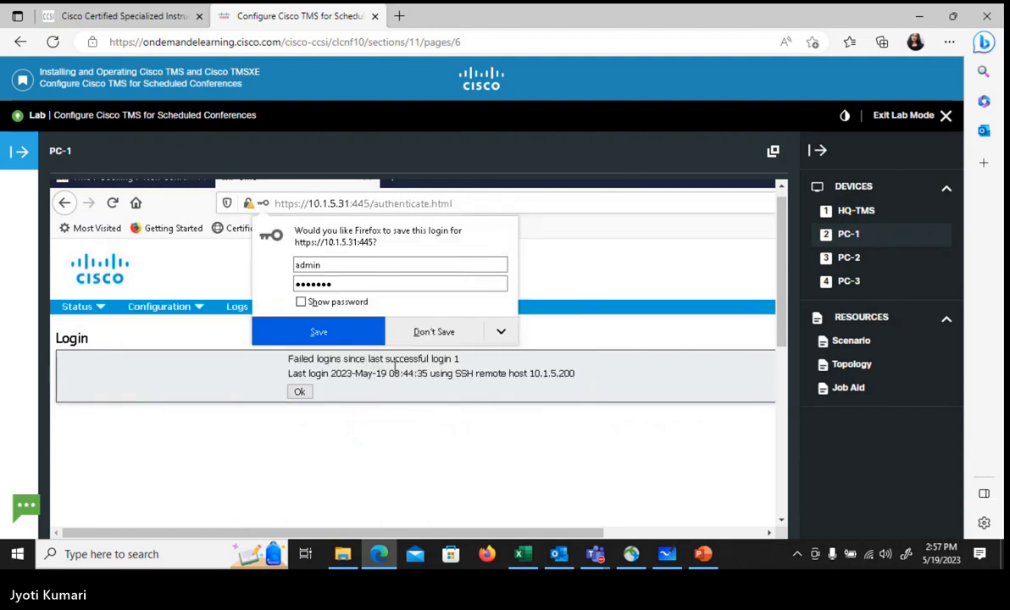
{"action": "left_click", "coordinate": [432, 333]}
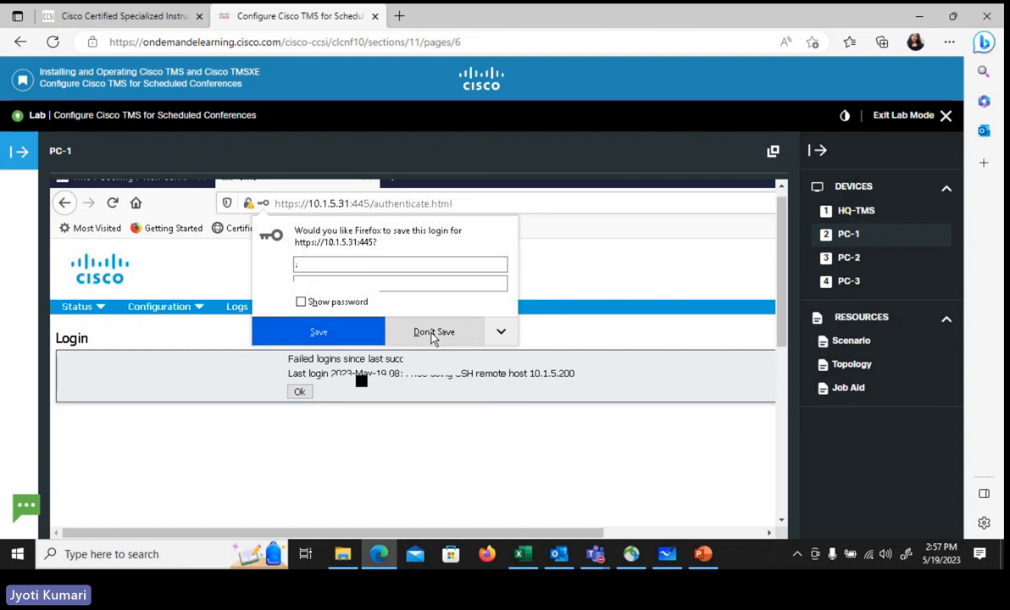
Clear the CMS event log under Logs > Event log, leaving only the '251 log messages cleared' entry
{"action": "left_click", "coordinate": [241, 308]}
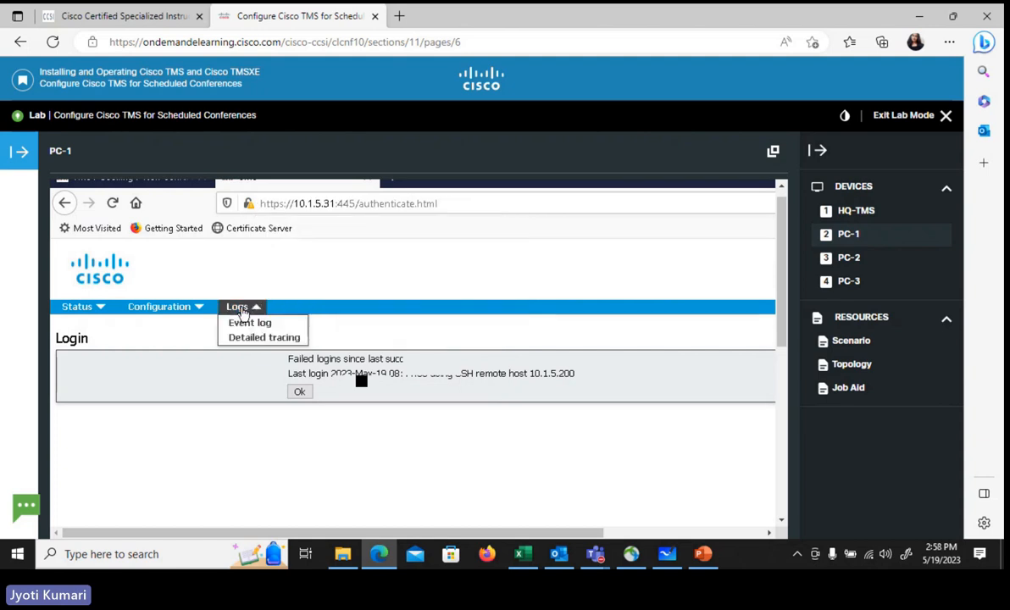
{"action": "left_click", "coordinate": [253, 326]}
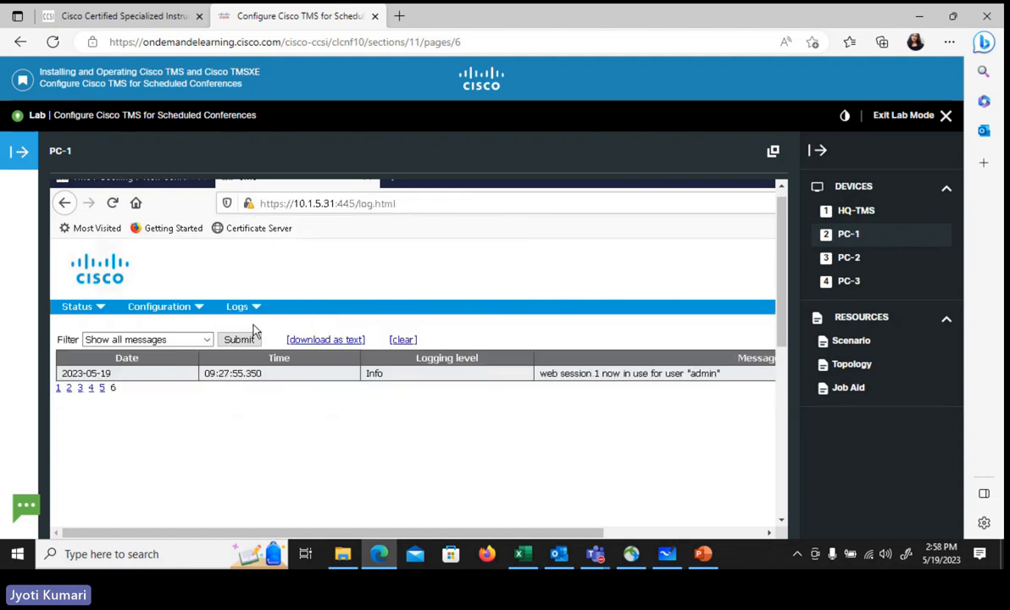
{"action": "left_click", "coordinate": [403, 339]}
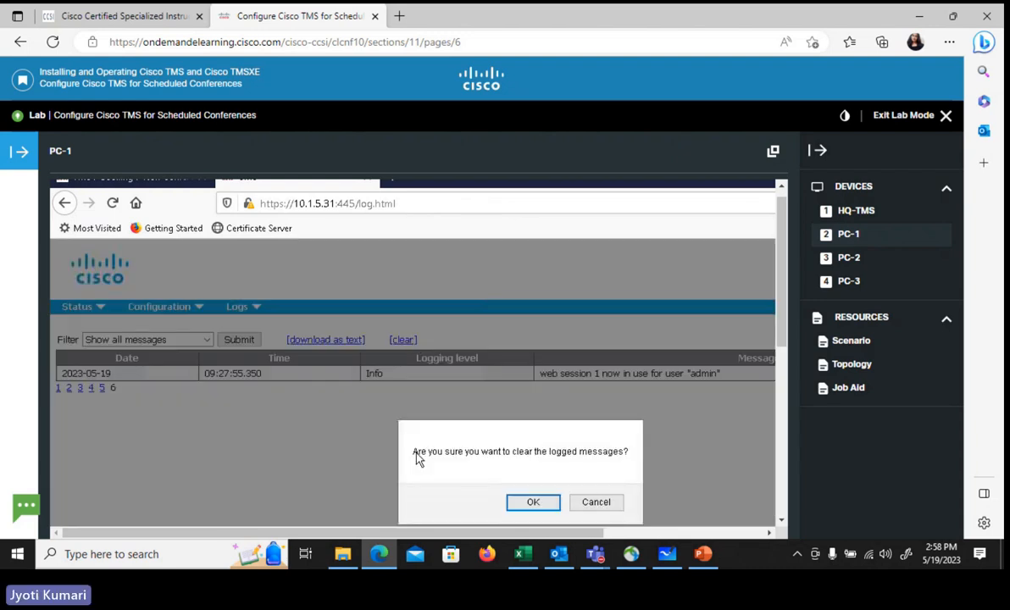
{"action": "left_click", "coordinate": [534, 504]}
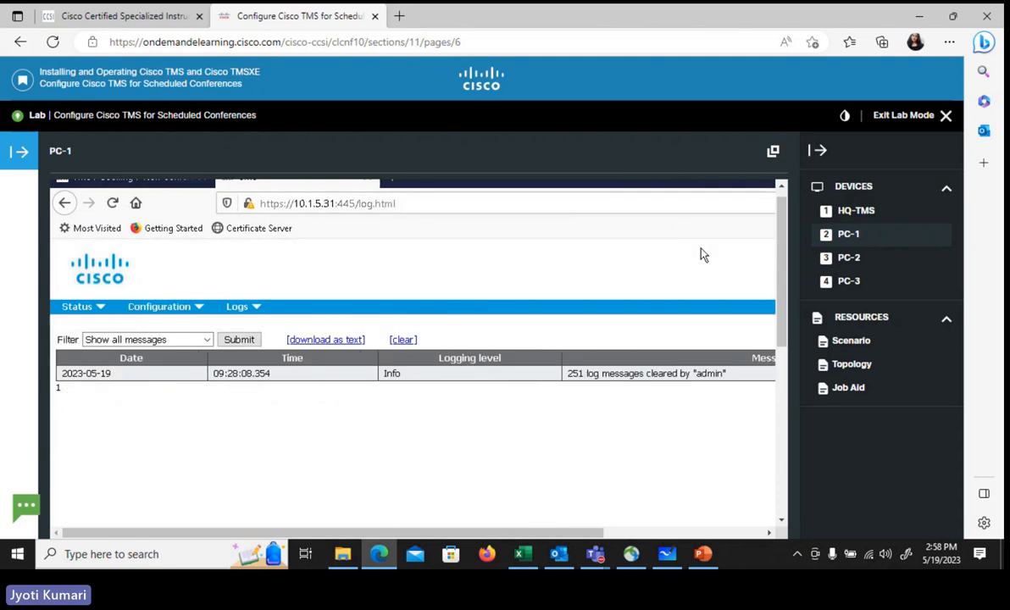
{"action": "left_click_drag", "start_coordinate": [782, 276], "coordinate": [780, 232]}
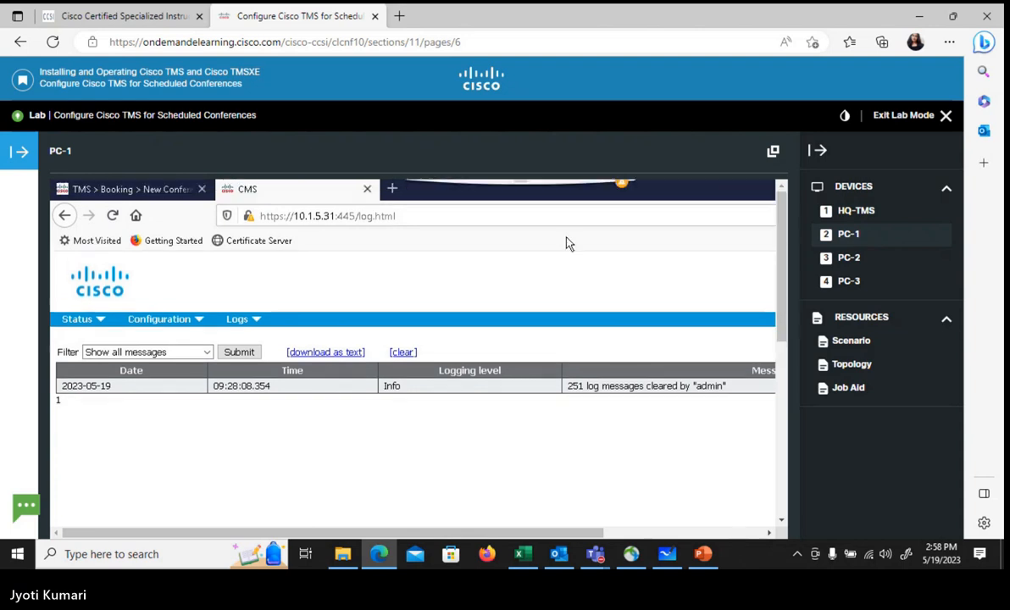
{"action": "left_click", "coordinate": [392, 189]}
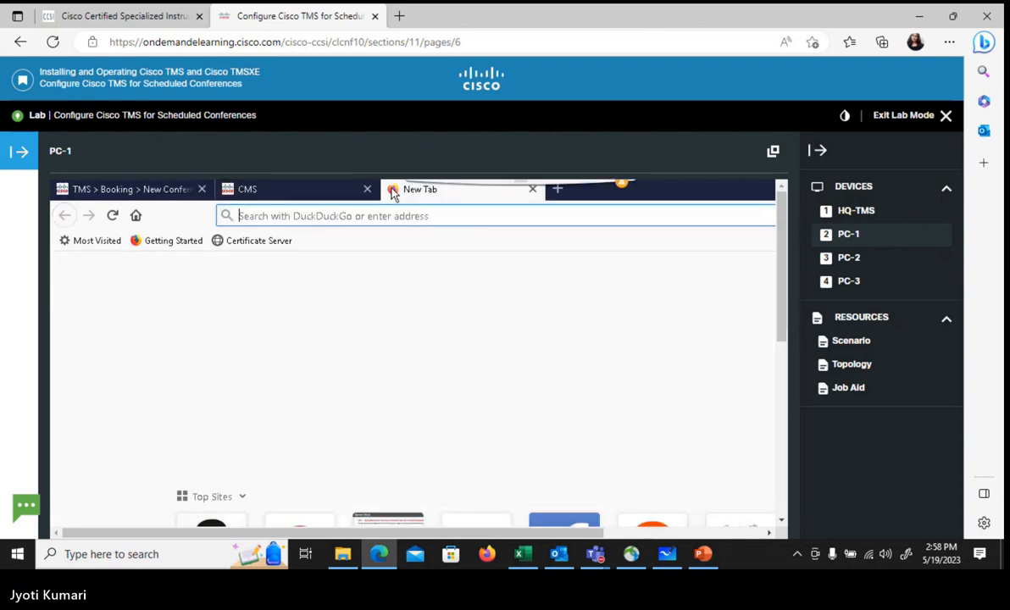
{"action": "type", "text": "htt"}
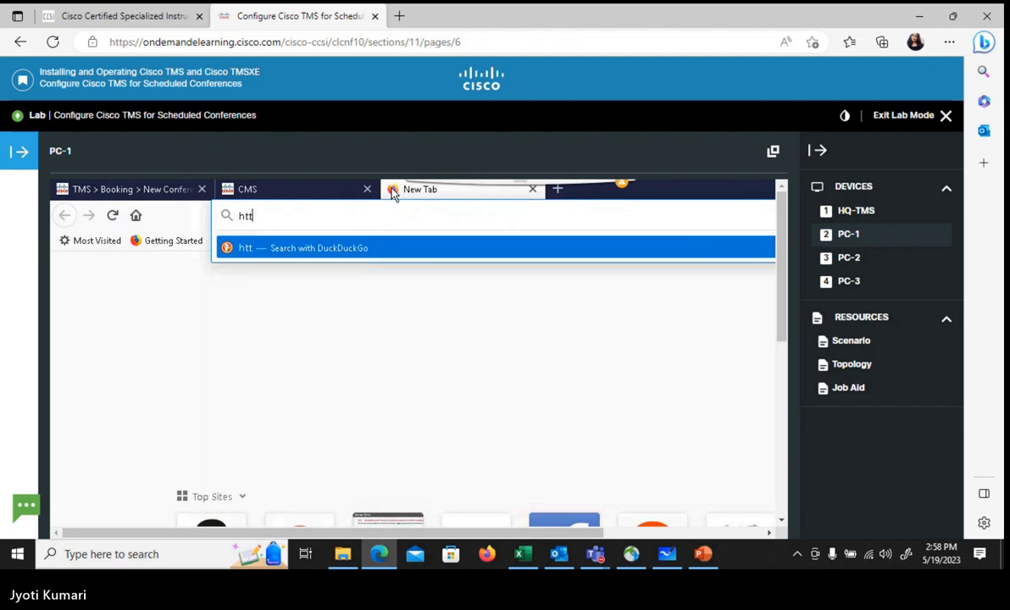
{"action": "type", "text": "ps://1"}
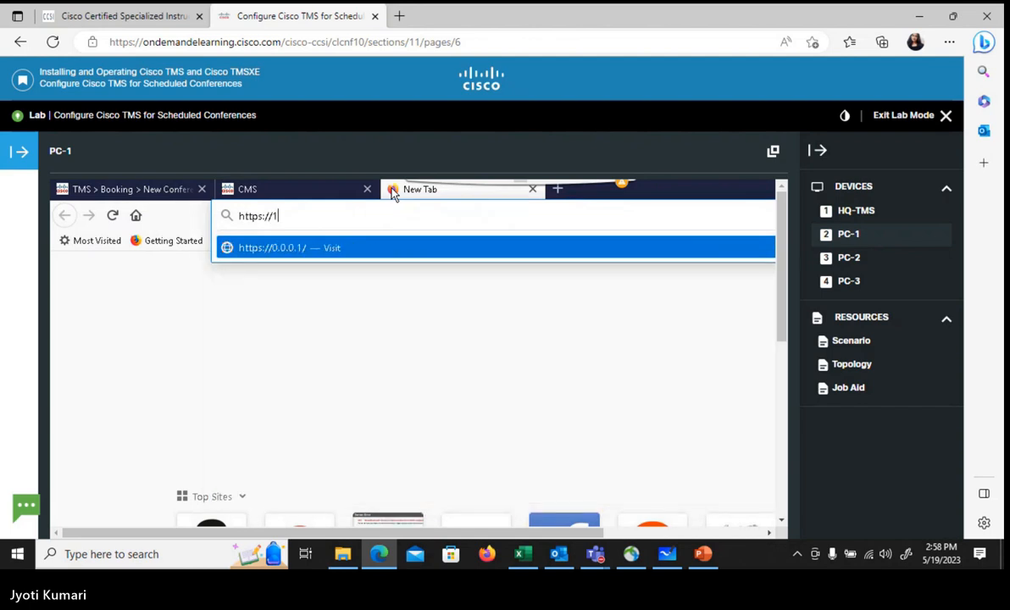
{"action": "type", "text": "0.1.5."}
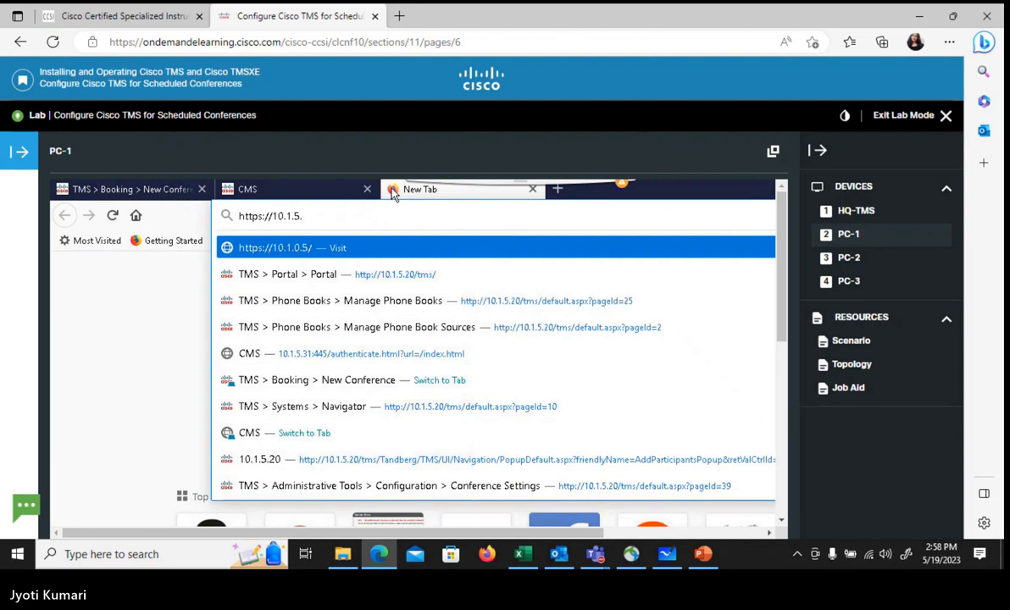
{"action": "type", "text": "31:445"}
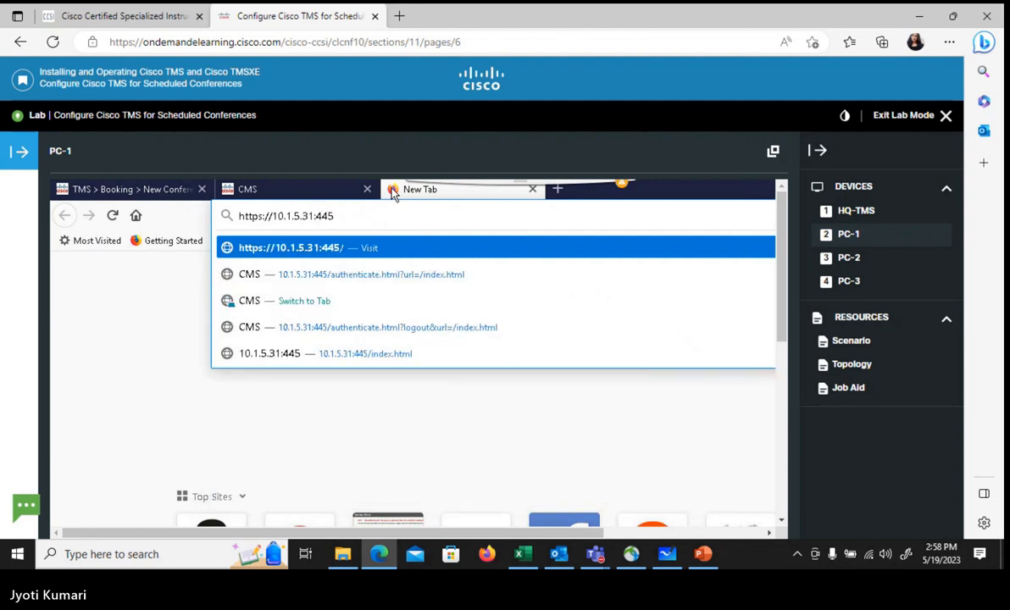
{"action": "key", "text": "Return"}
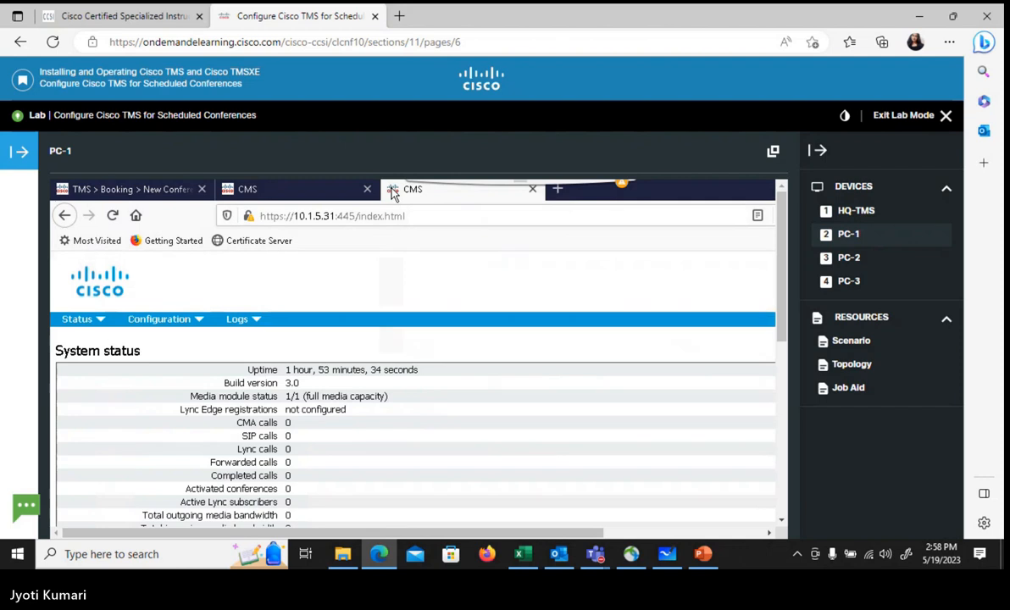
Clear the Logs > Event log in the new tab and again in the other CMS tab
{"action": "left_click", "coordinate": [240, 320]}
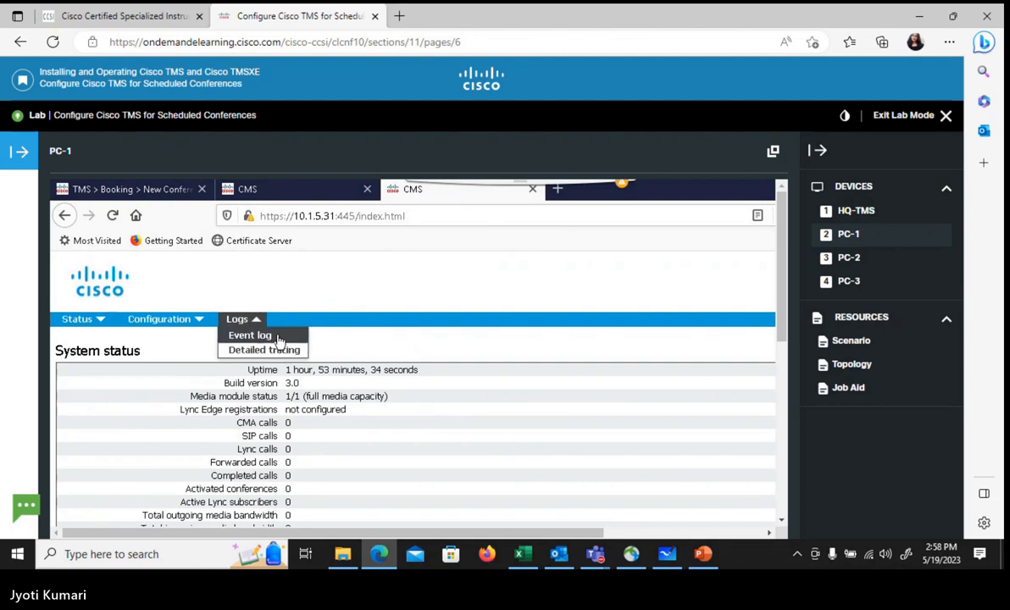
{"action": "left_click", "coordinate": [252, 336]}
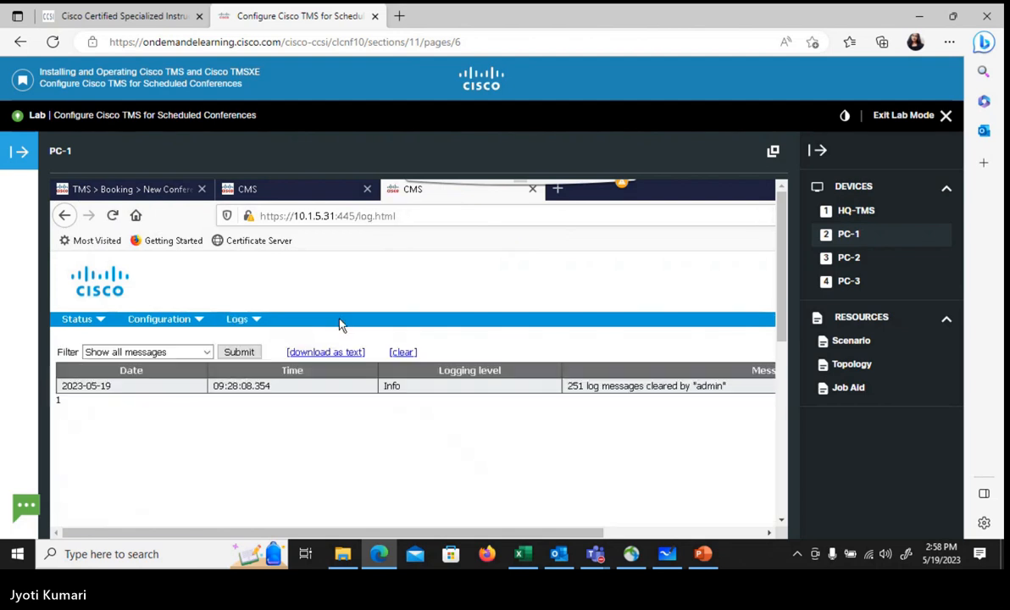
{"action": "left_click", "coordinate": [402, 354]}
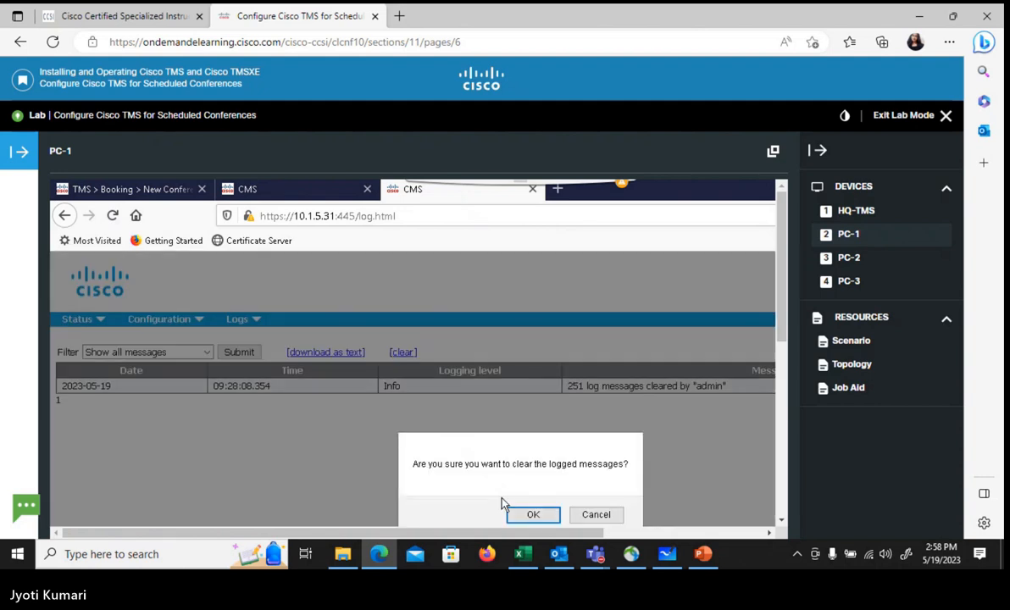
{"action": "left_click", "coordinate": [536, 518]}
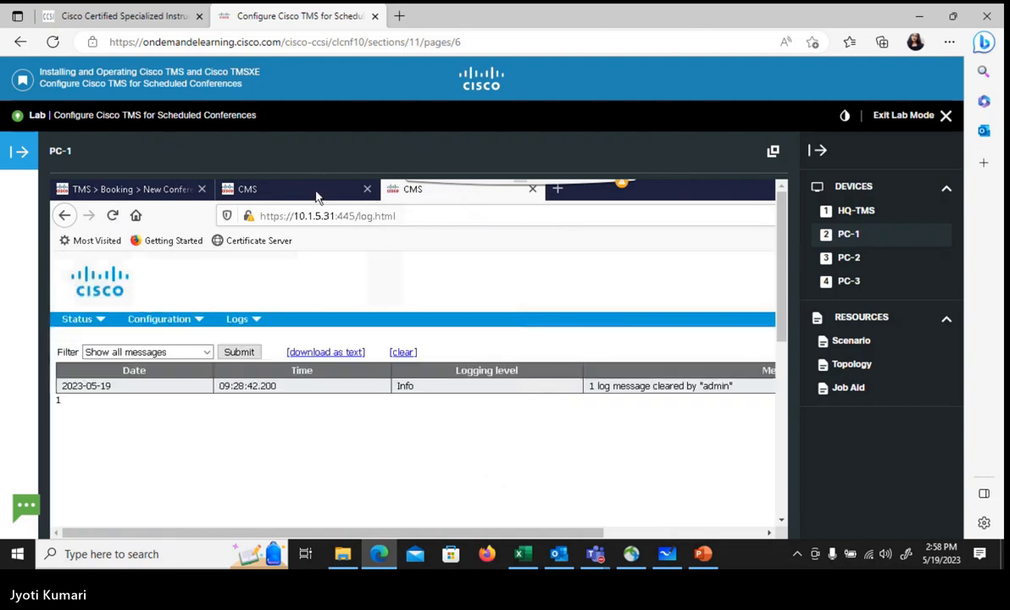
{"action": "left_click", "coordinate": [315, 196]}
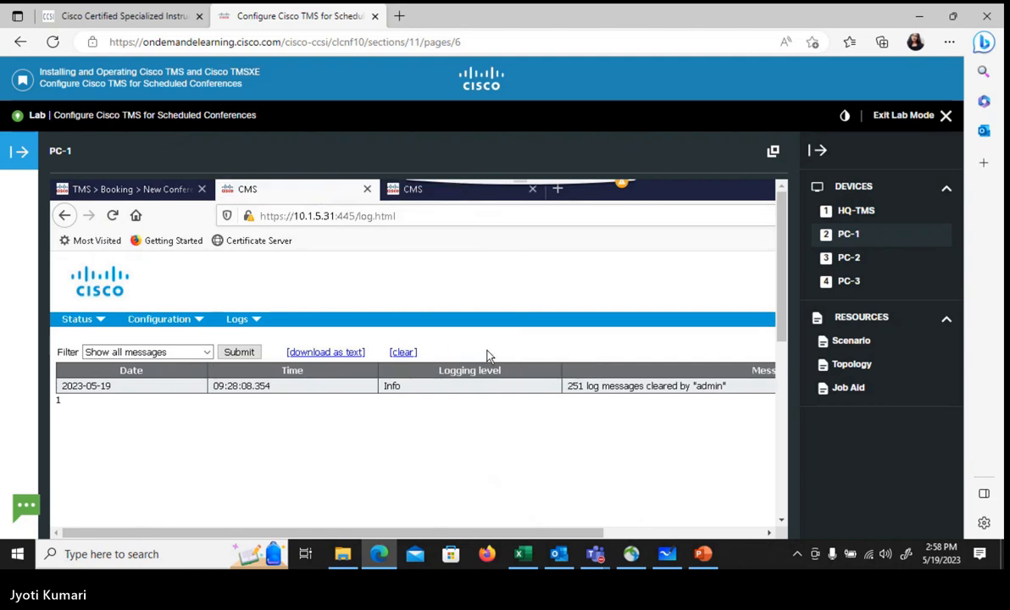
{"action": "left_click", "coordinate": [406, 353]}
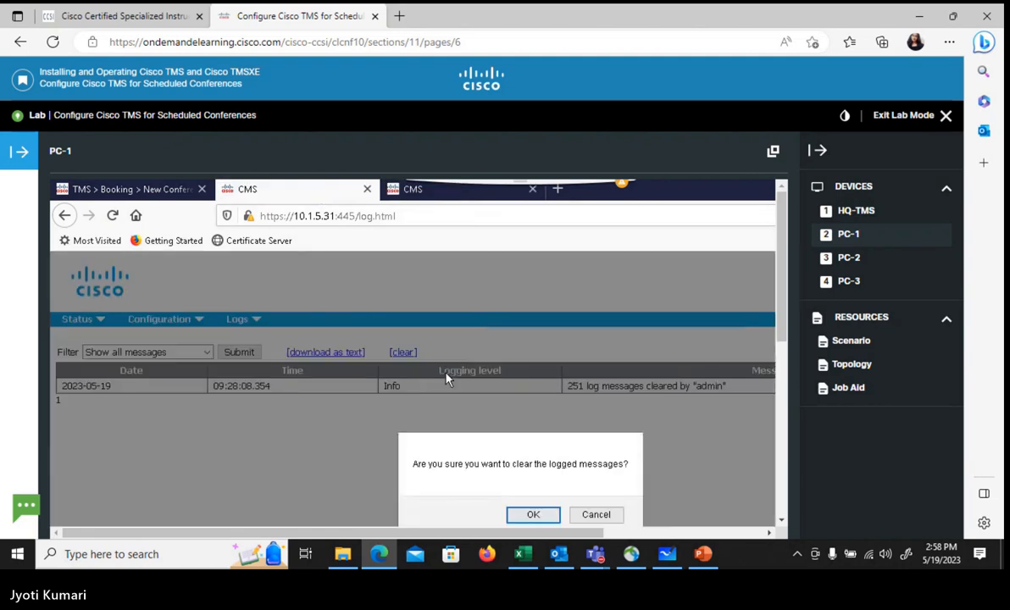
{"action": "left_click", "coordinate": [525, 516]}
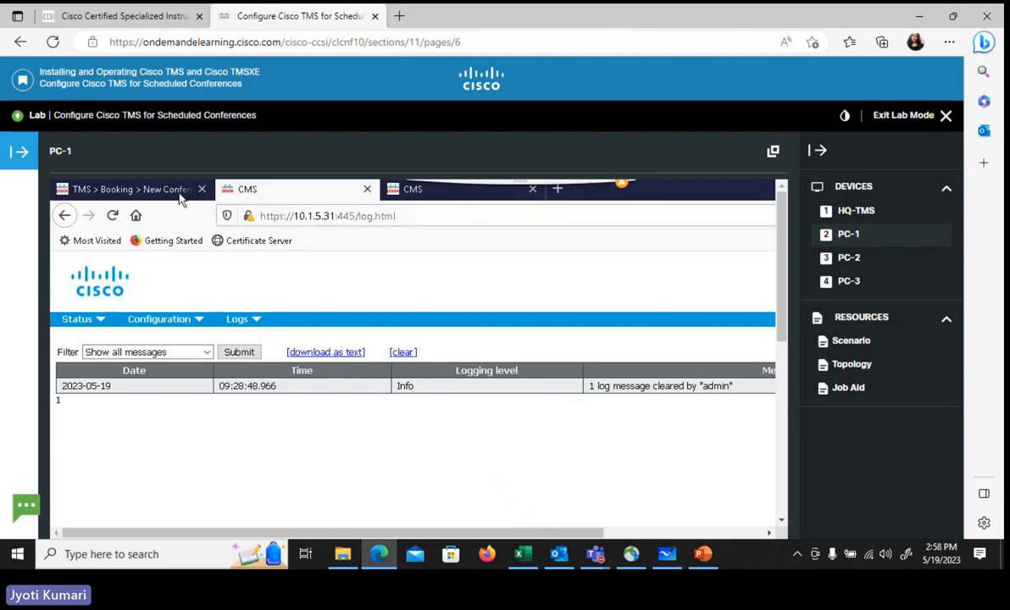
Return to the TMS New Conference booking and show its three participants plus CMS-1
{"action": "left_click", "coordinate": [145, 197]}
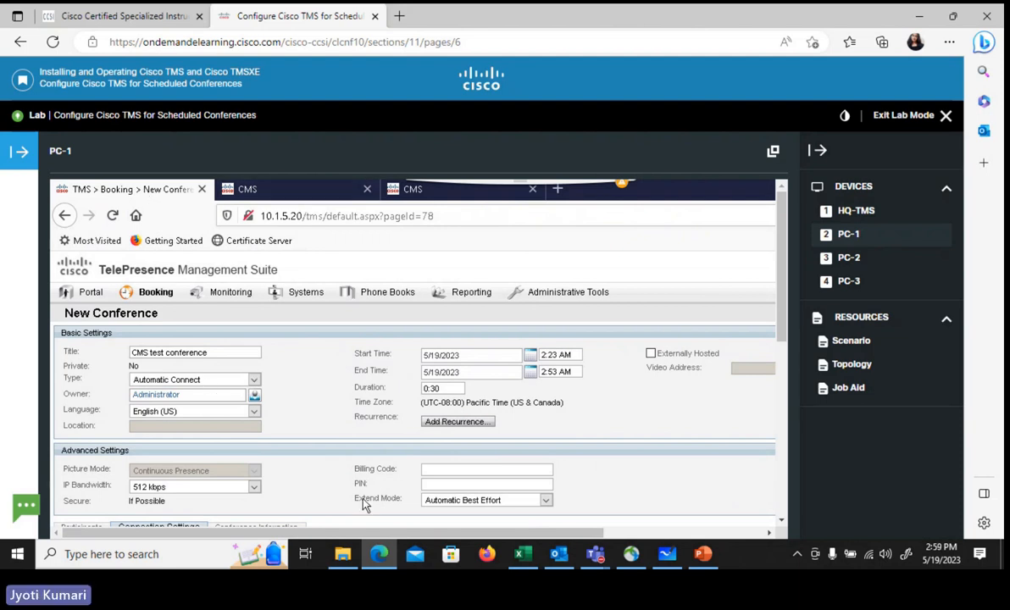
{"action": "scroll", "coordinate": [791, 356], "scroll_direction": "down", "scroll_amount": 2}
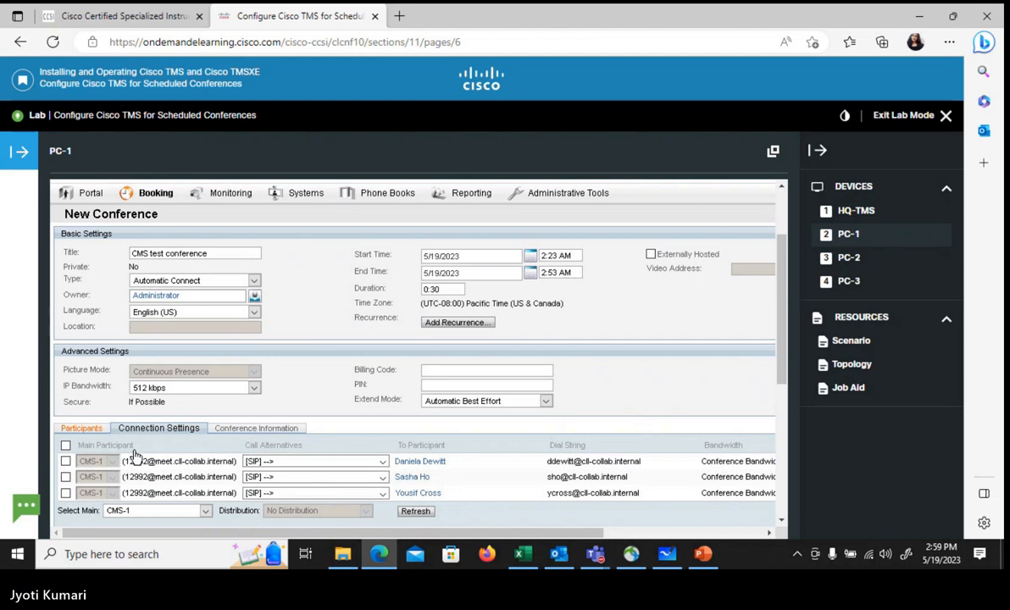
{"action": "left_click", "coordinate": [90, 433]}
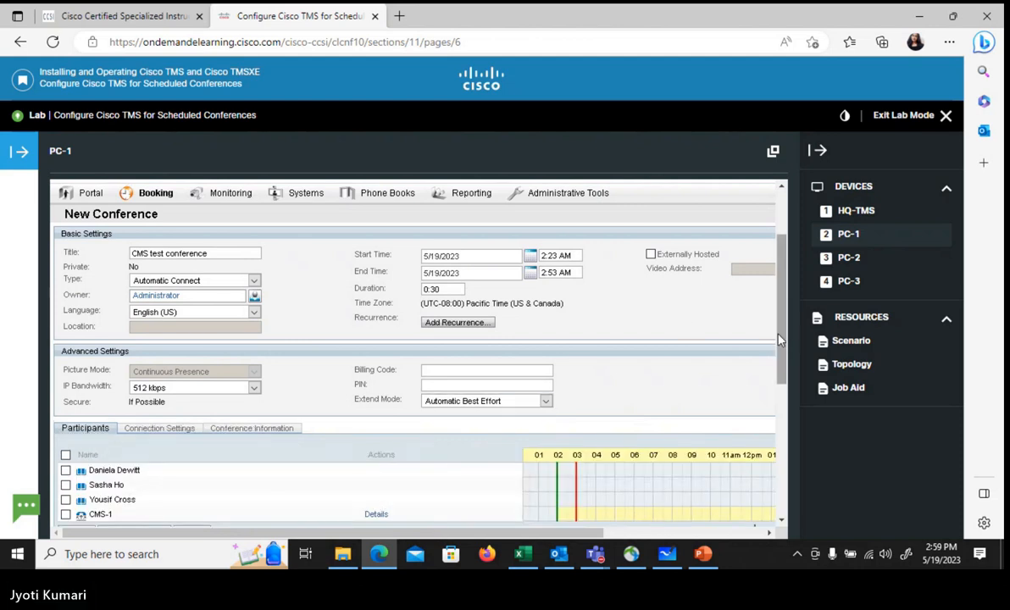
{"action": "left_click_drag", "start_coordinate": [779, 335], "coordinate": [795, 473]}
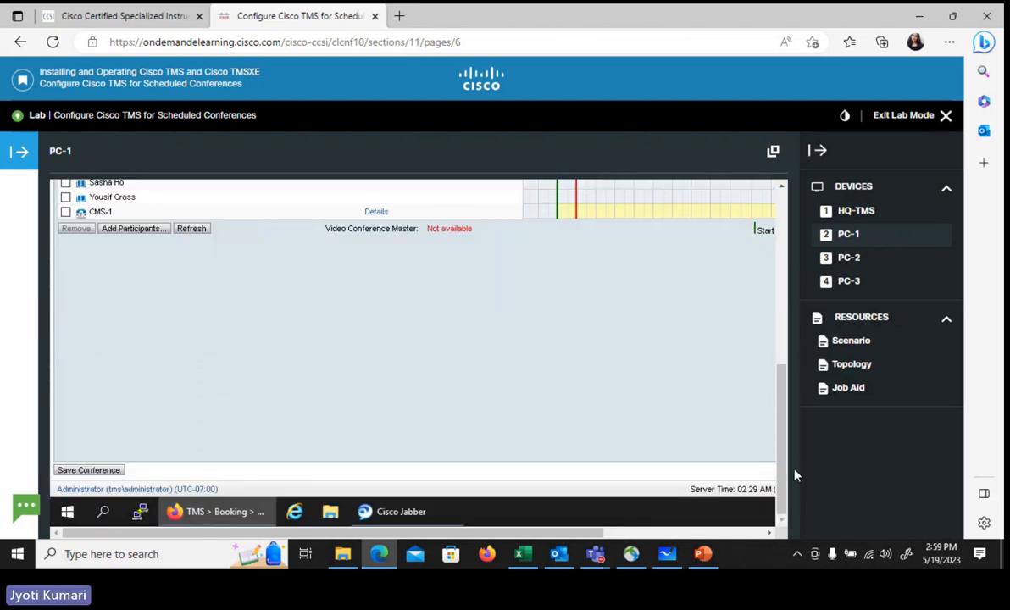
Save the CMS test conference booking and answer its incoming Jabber call on PC-1
{"action": "left_click", "coordinate": [95, 471]}
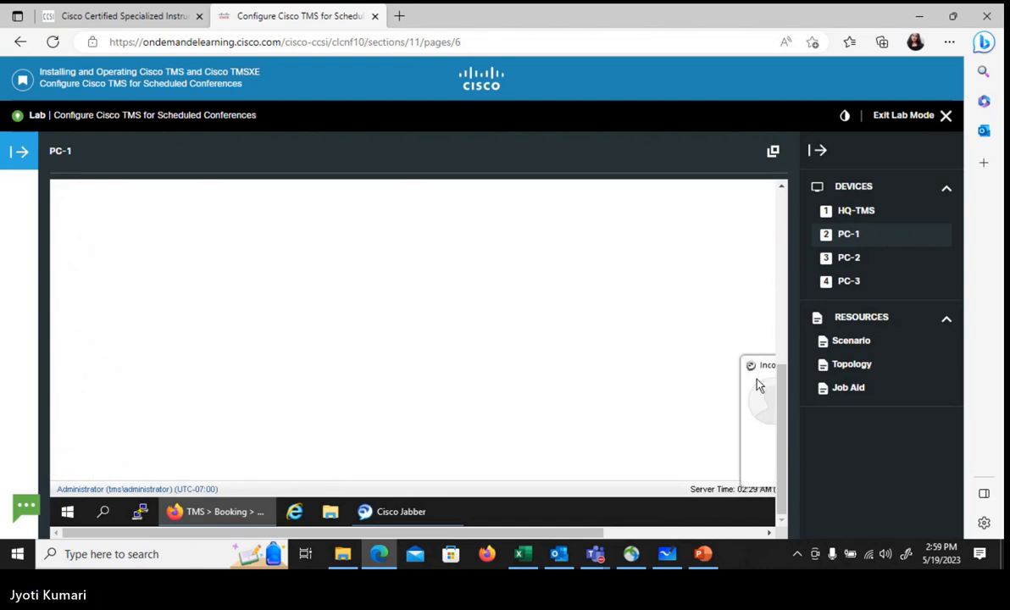
{"action": "left_click_drag", "start_coordinate": [590, 534], "coordinate": [706, 498]}
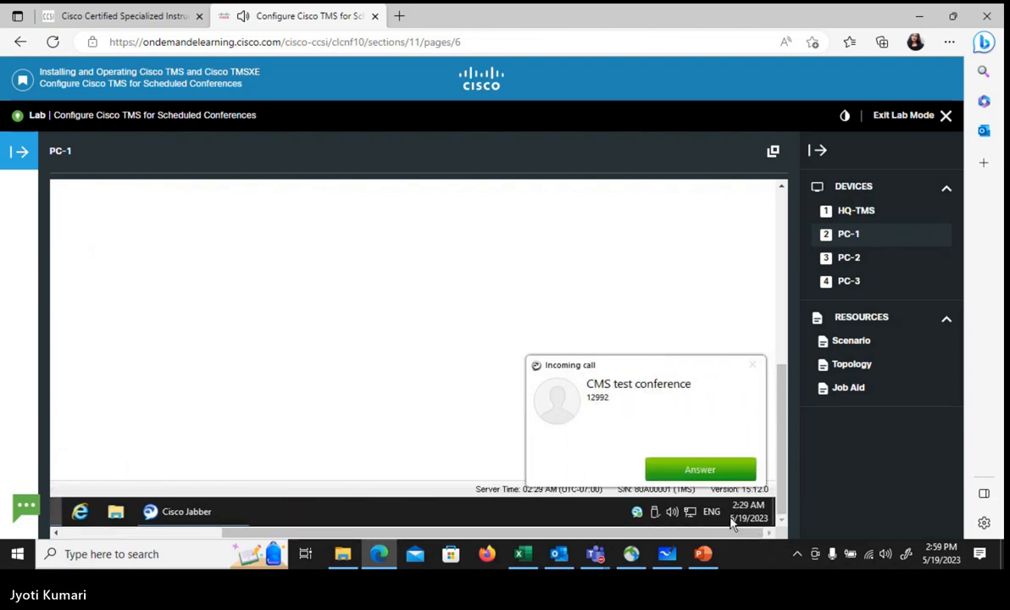
{"action": "left_click", "coordinate": [700, 470]}
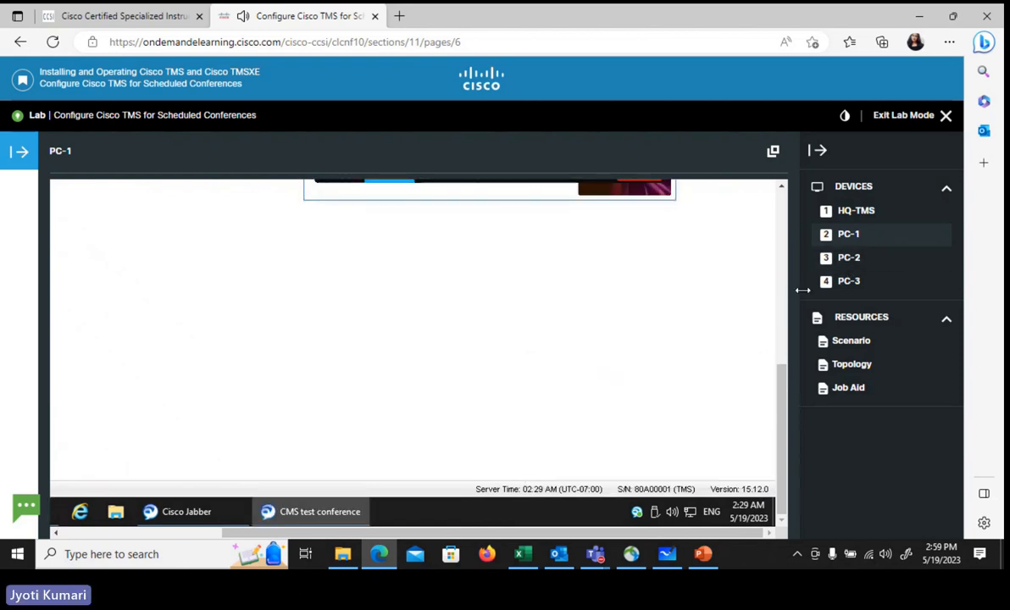
Switch to PC-2 and answer the incoming conference call in Jabber
{"action": "scroll", "coordinate": [736, 287], "scroll_direction": "up", "scroll_amount": 5}
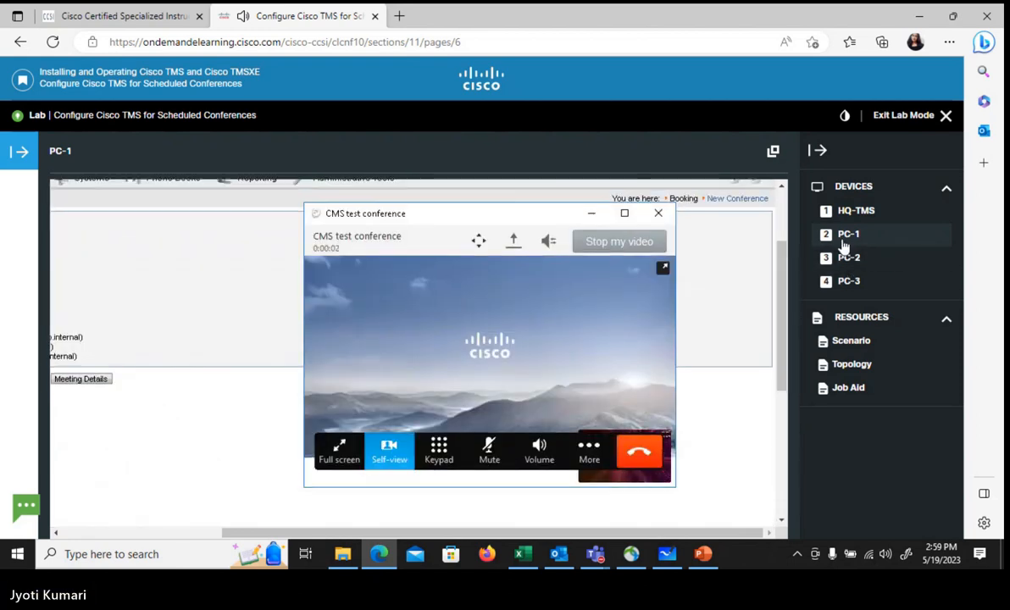
{"action": "left_click", "coordinate": [845, 256]}
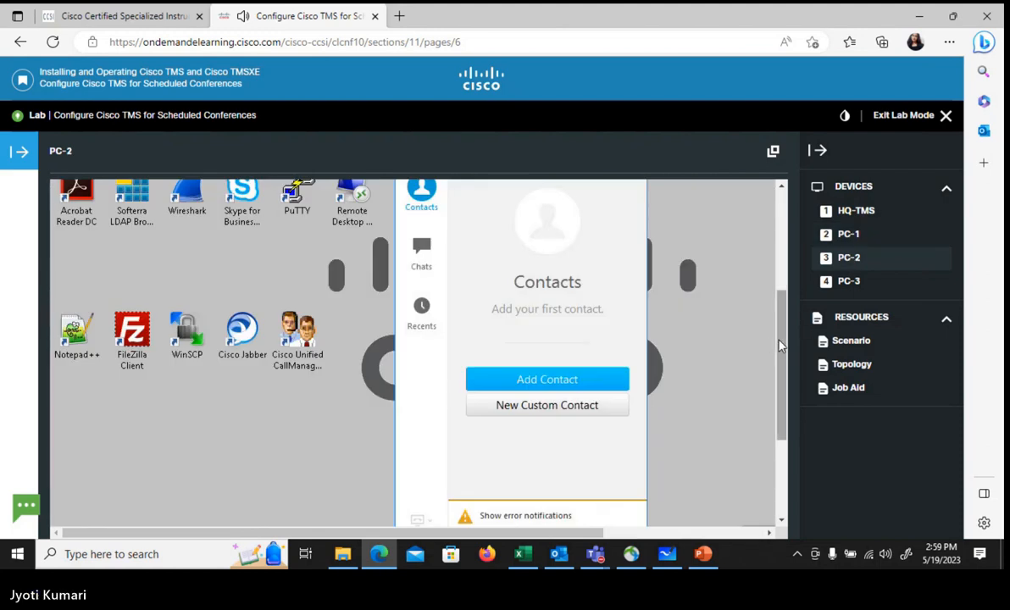
{"action": "scroll", "coordinate": [780, 345], "scroll_direction": "down", "scroll_amount": 4}
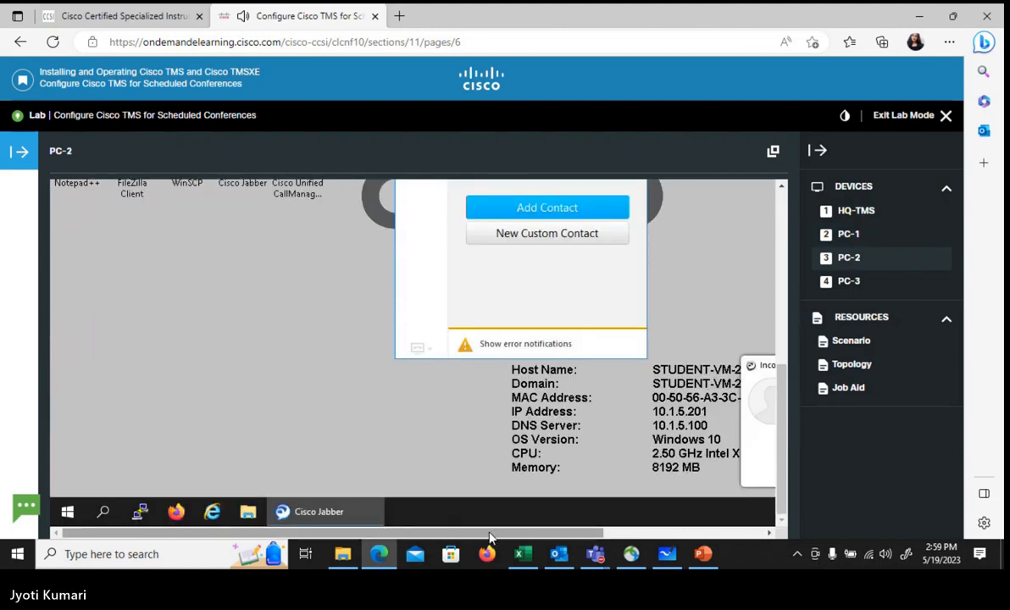
{"action": "left_click_drag", "start_coordinate": [490, 538], "coordinate": [622, 591]}
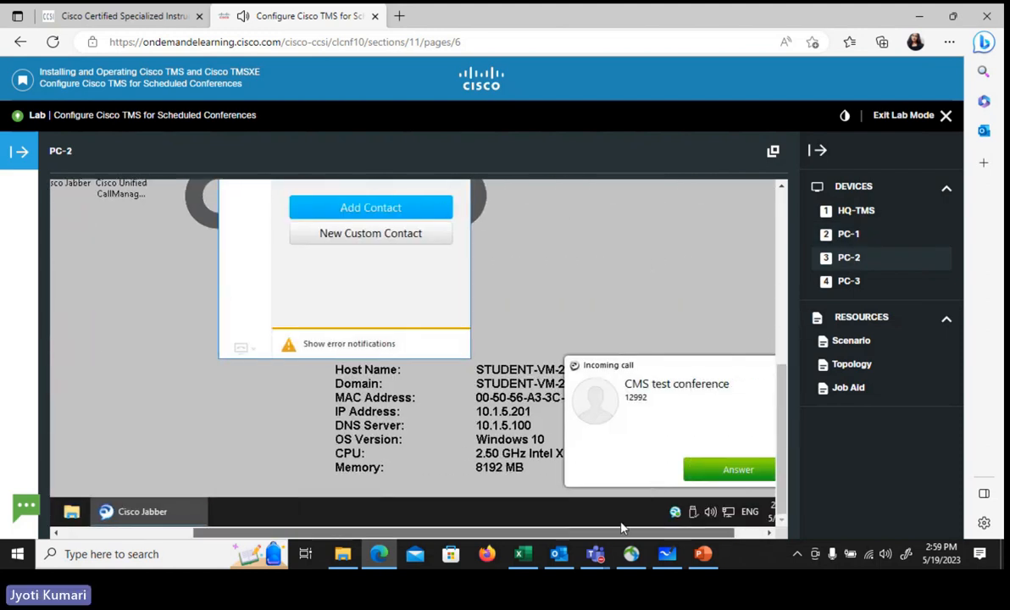
{"action": "left_click", "coordinate": [723, 471]}
Switch to PC-3 and answer the incoming conference call in Jabber
{"action": "scroll", "coordinate": [752, 356], "scroll_direction": "up", "scroll_amount": 3}
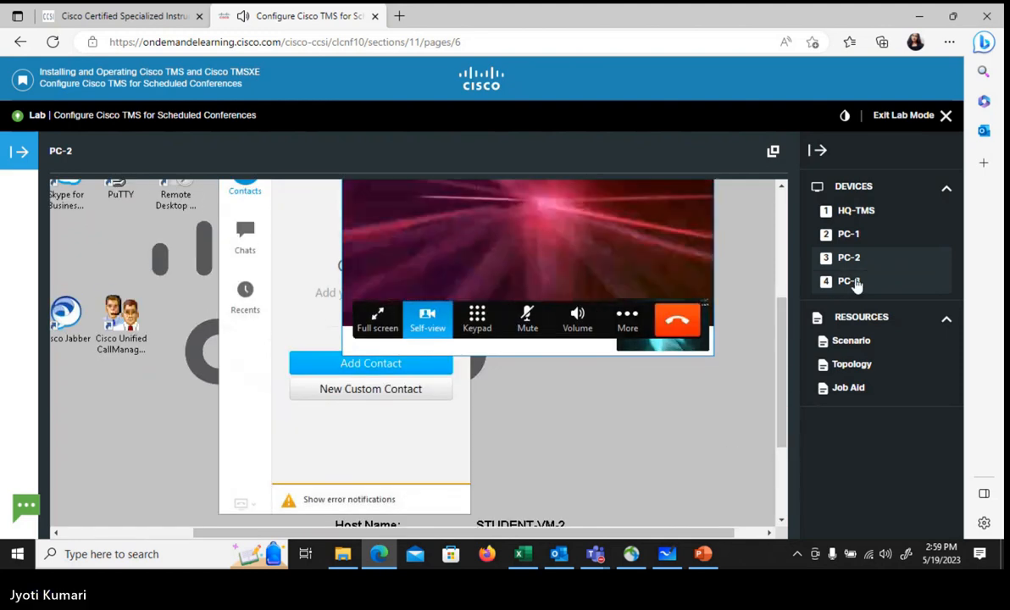
{"action": "left_click", "coordinate": [864, 281]}
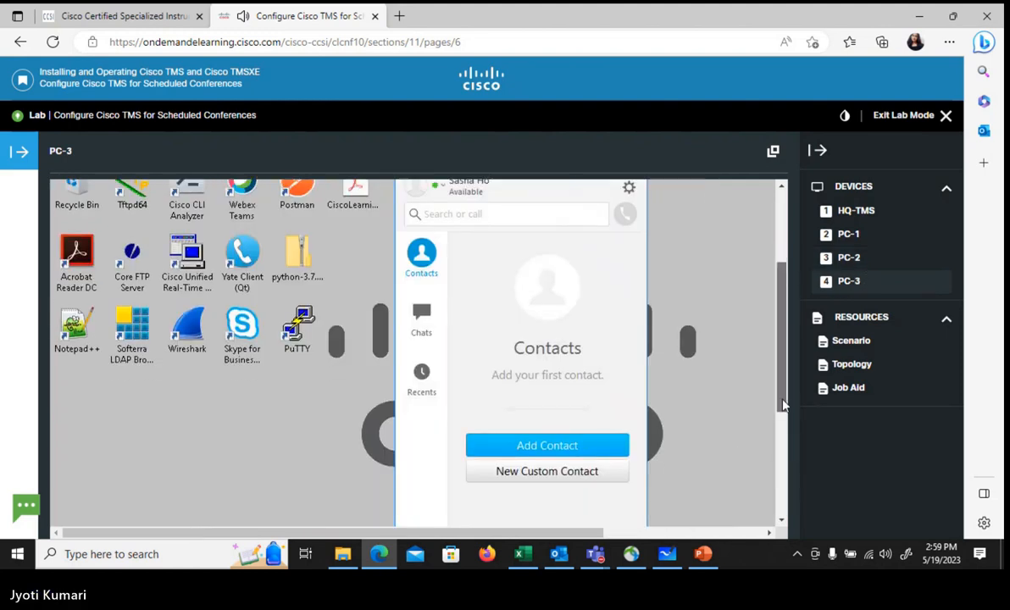
{"action": "left_click_drag", "start_coordinate": [778, 379], "coordinate": [792, 491]}
{"action": "left_click_drag", "start_coordinate": [603, 536], "coordinate": [750, 534]}
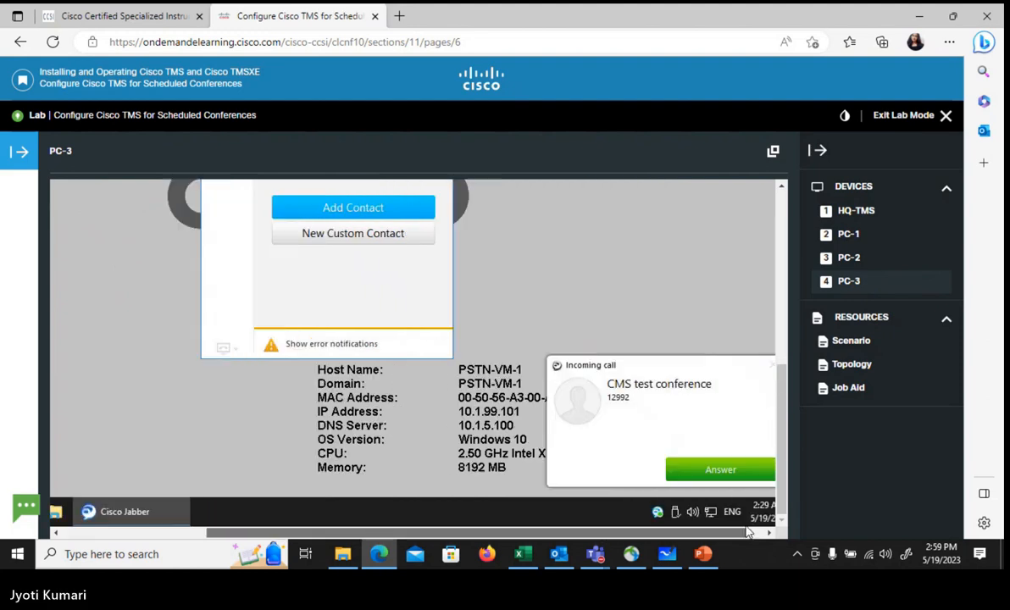
{"action": "left_click", "coordinate": [719, 469]}
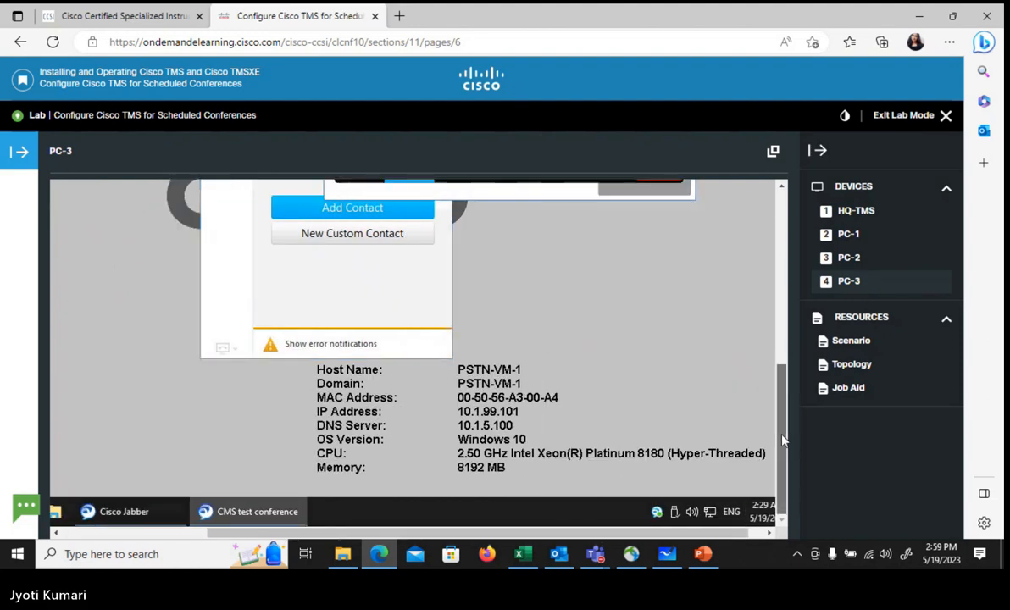
{"action": "left_click_drag", "start_coordinate": [781, 428], "coordinate": [786, 329]}
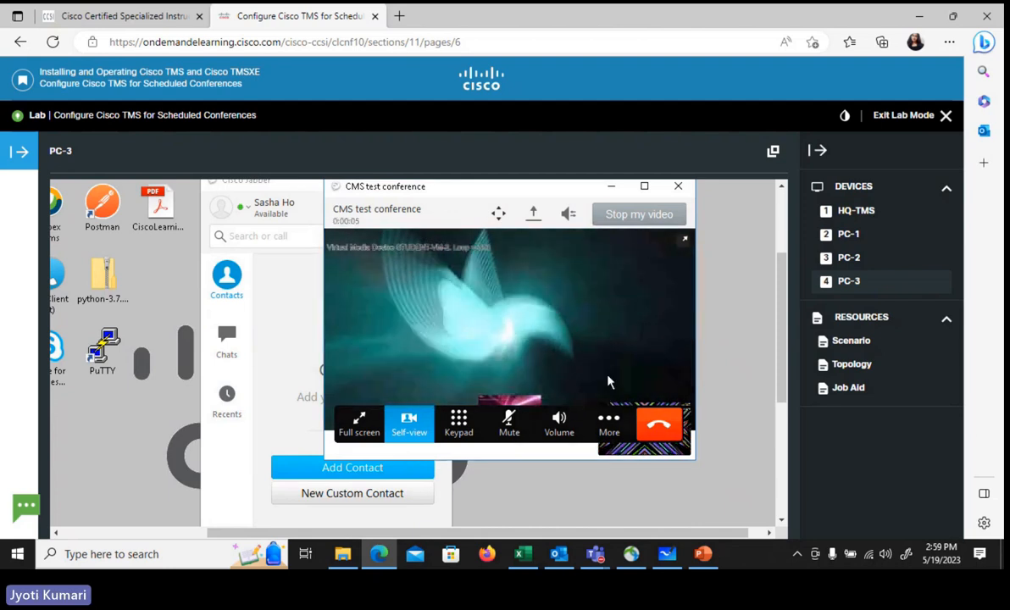
Switch back to PC-1 and confirm its Jabber conference call is still live with video
{"action": "left_click", "coordinate": [845, 259]}
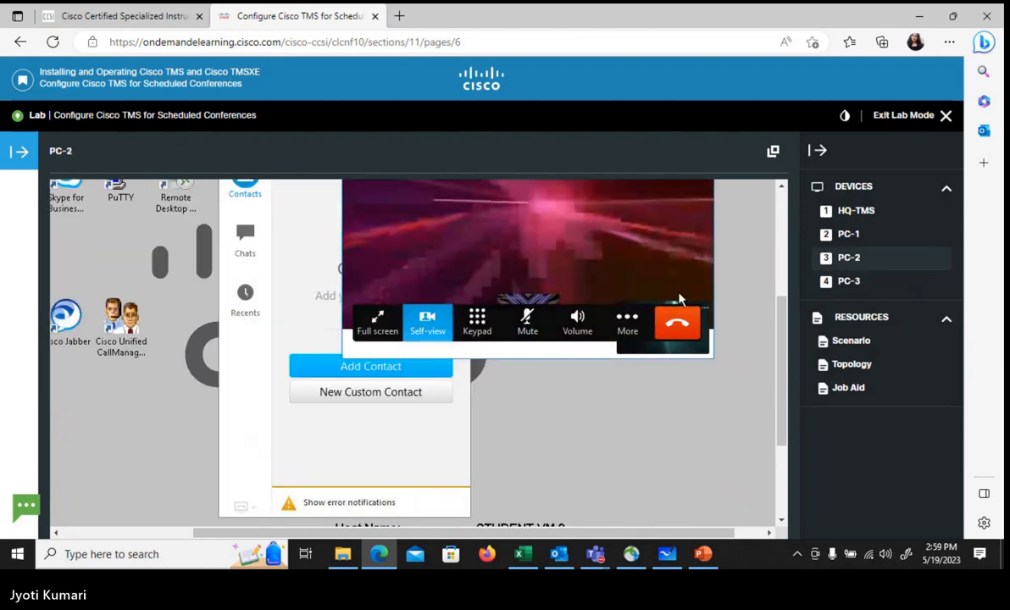
{"action": "left_click", "coordinate": [845, 234]}
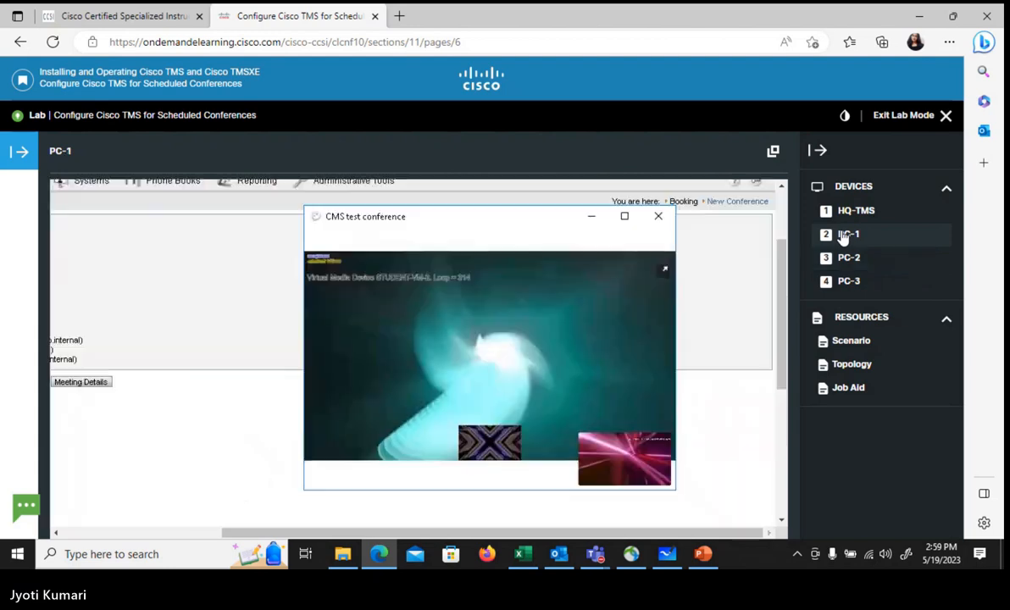
{"action": "mouse_move", "coordinate": [595, 369]}
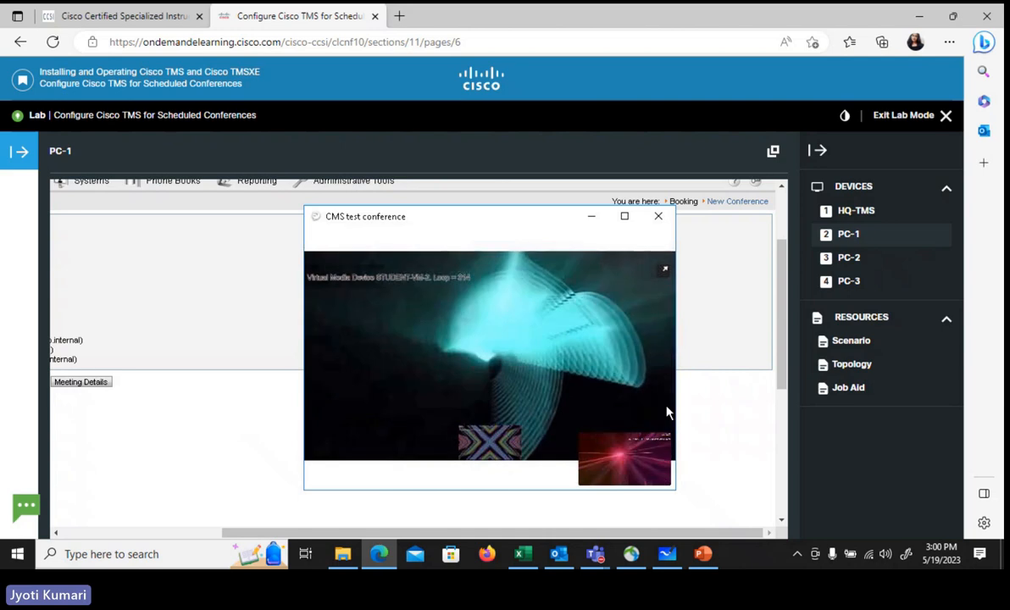
{"action": "mouse_move", "coordinate": [667, 411]}
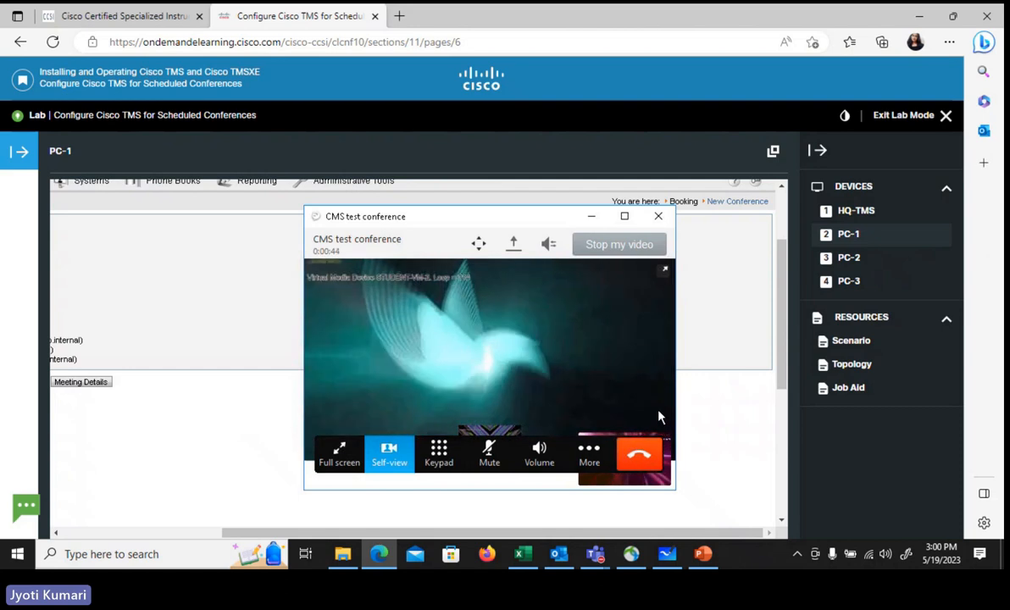
{"action": "mouse_move", "coordinate": [559, 449]}
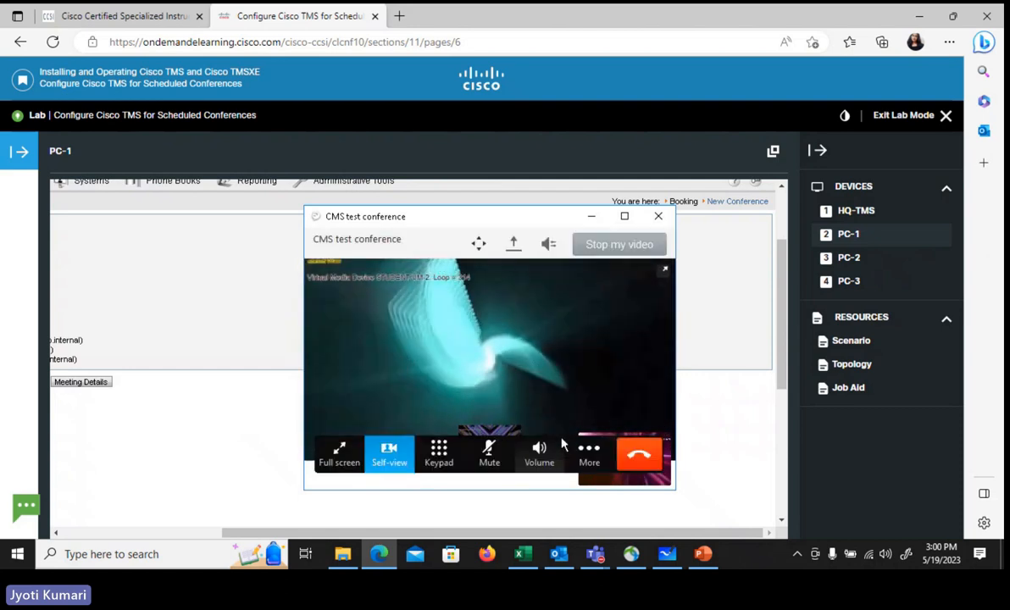
Hang up the CMS test conference call in Jabber on PC-1, PC-2 and PC-3
{"action": "left_click", "coordinate": [641, 457]}
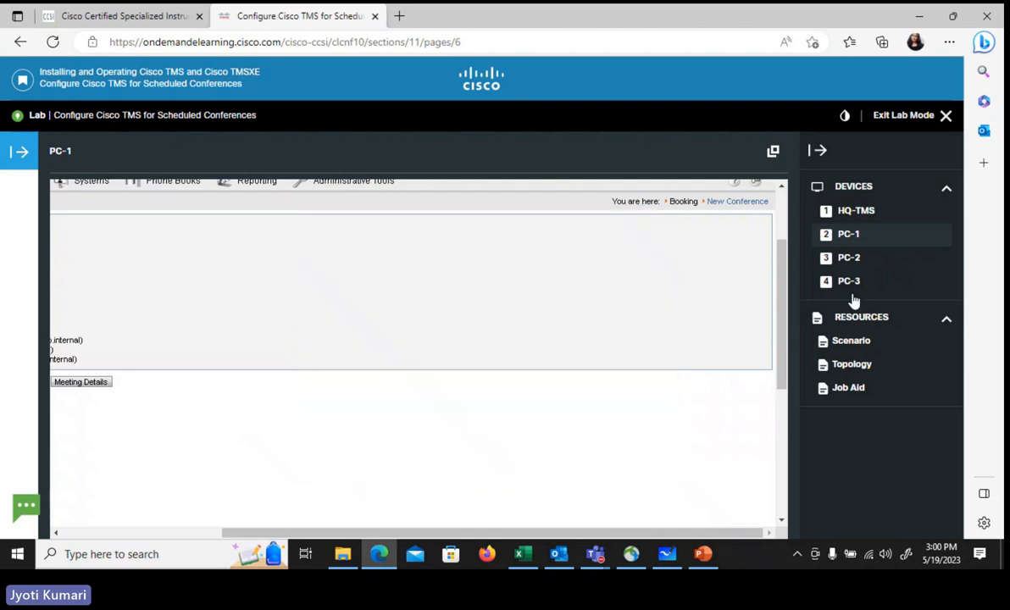
{"action": "left_click", "coordinate": [848, 257]}
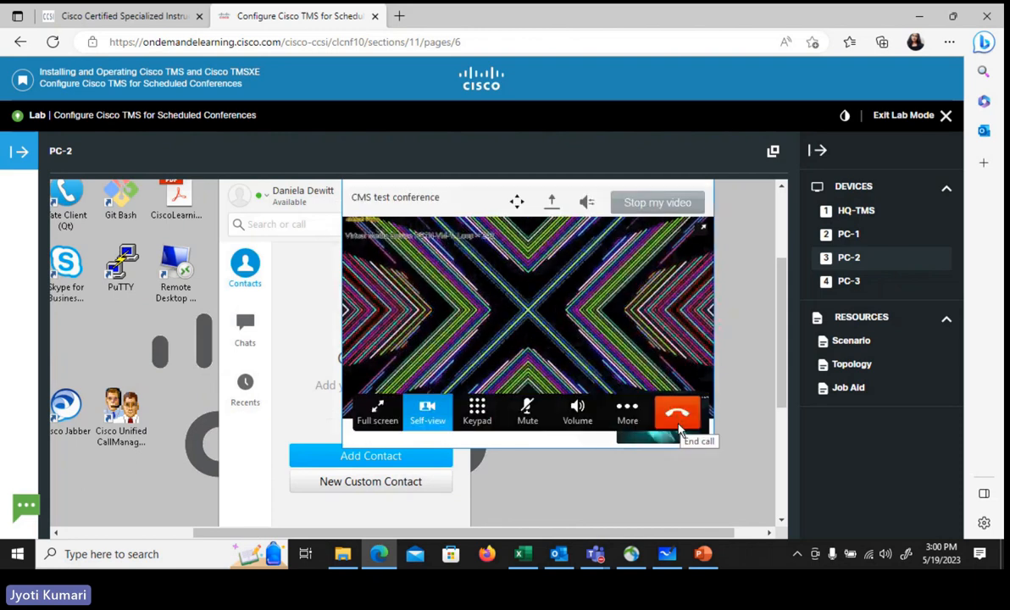
{"action": "left_click", "coordinate": [660, 421]}
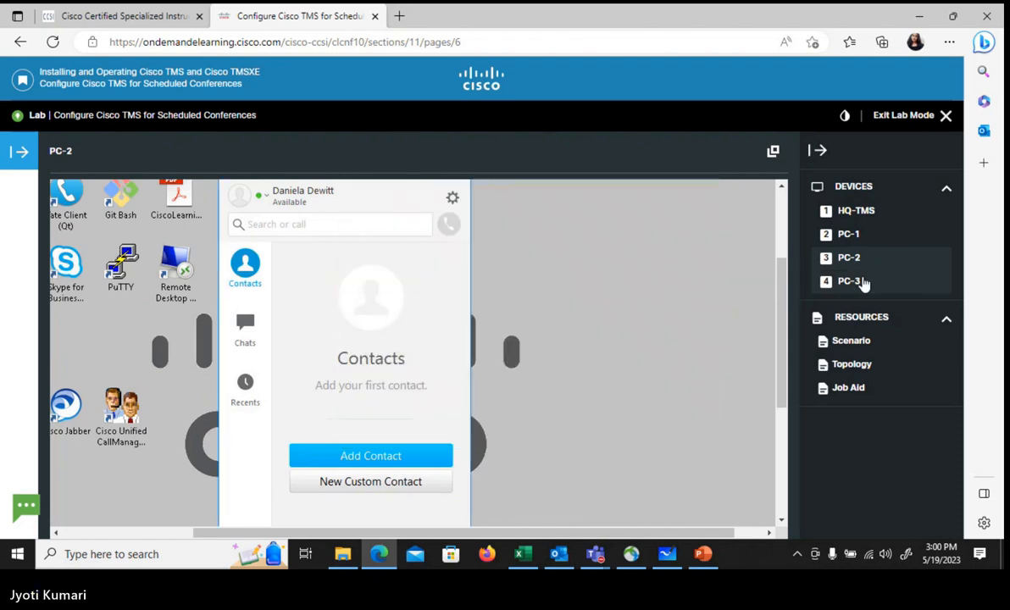
{"action": "left_click", "coordinate": [800, 281]}
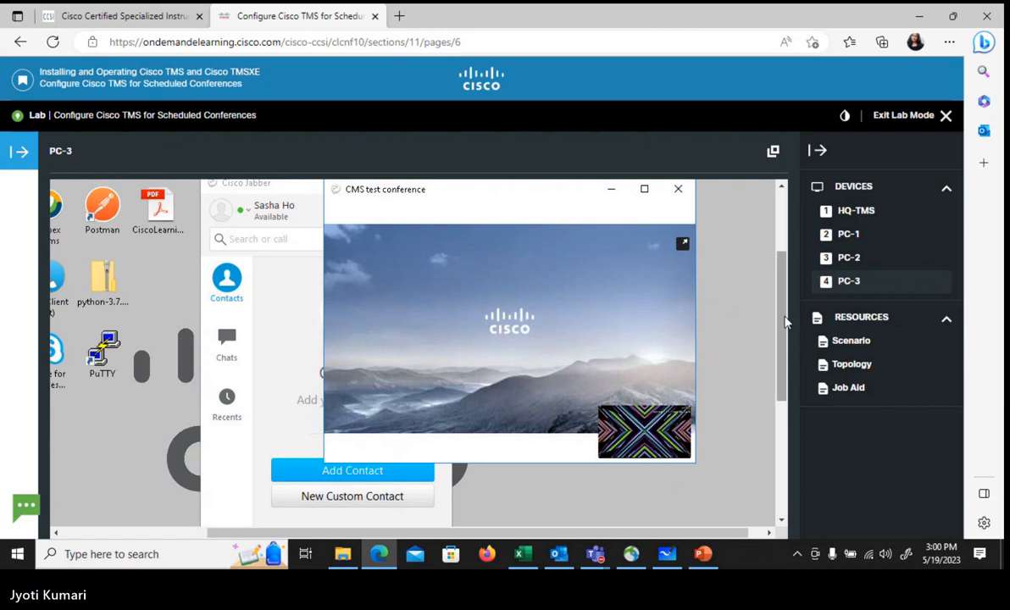
{"action": "scroll", "coordinate": [729, 304], "scroll_direction": "down", "scroll_amount": 1}
{"action": "mouse_move", "coordinate": [606, 343]}
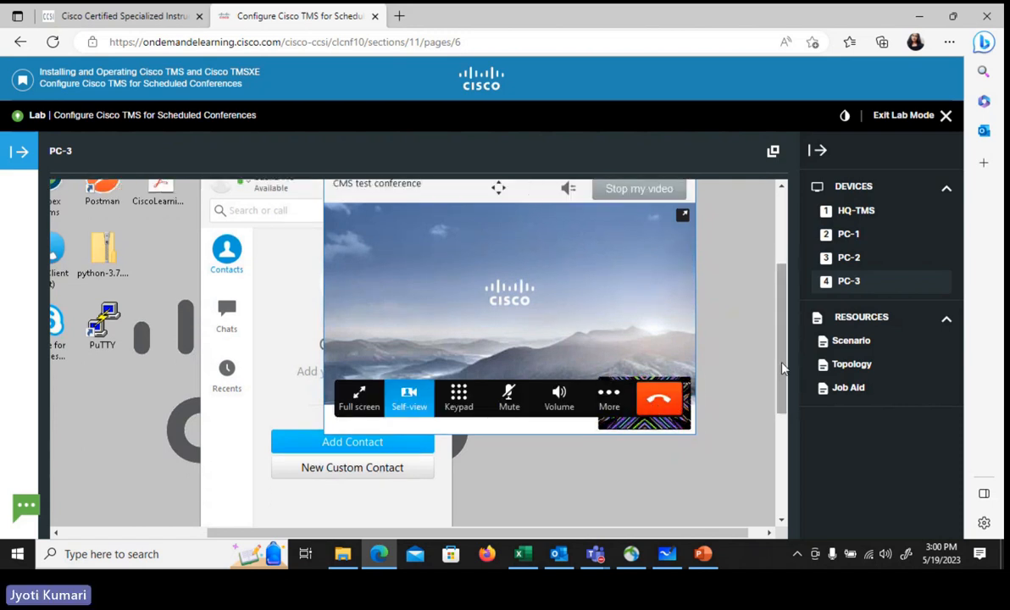
{"action": "left_click_drag", "start_coordinate": [783, 369], "coordinate": [784, 322]}
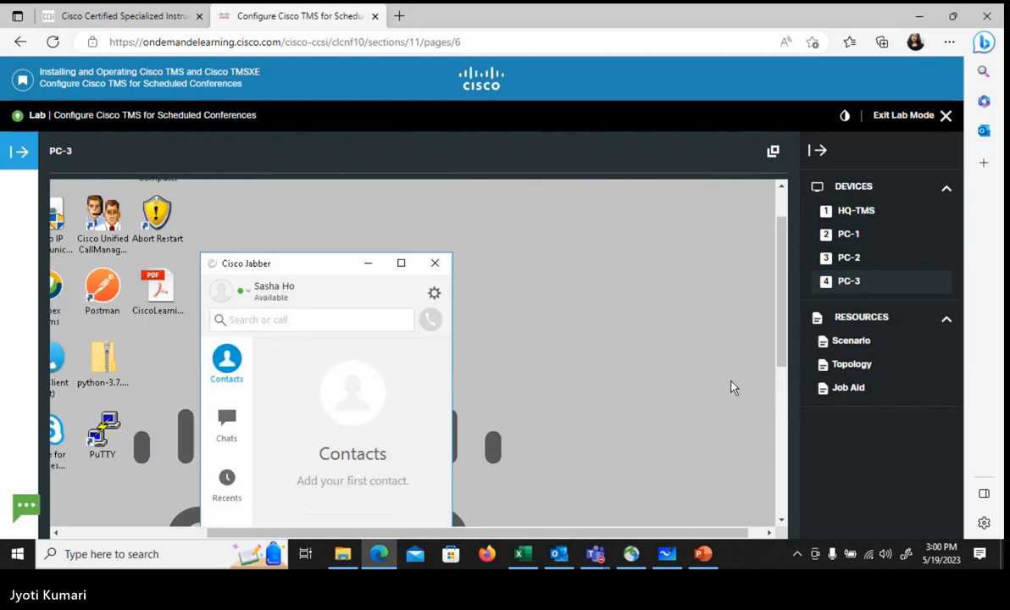